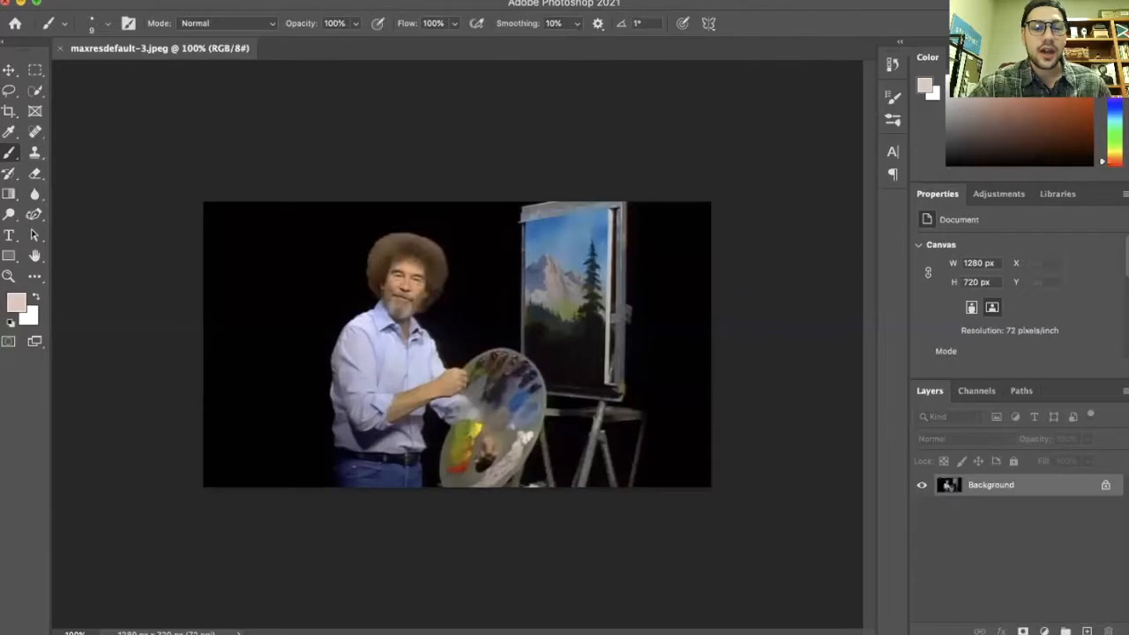
Select the painter's face with the Quick Selection tool, adding the left cheek edge to the selection
scroll(397, 259, "up", 5)
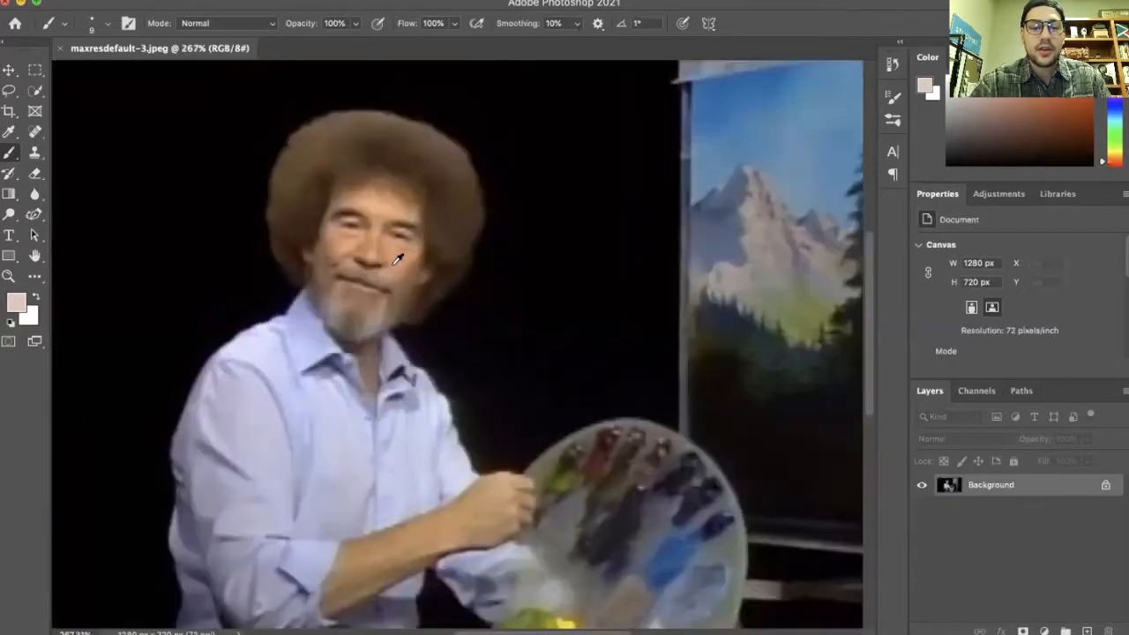
scroll(526, 302, "right", 5)
scroll(526, 301, "left", 5)
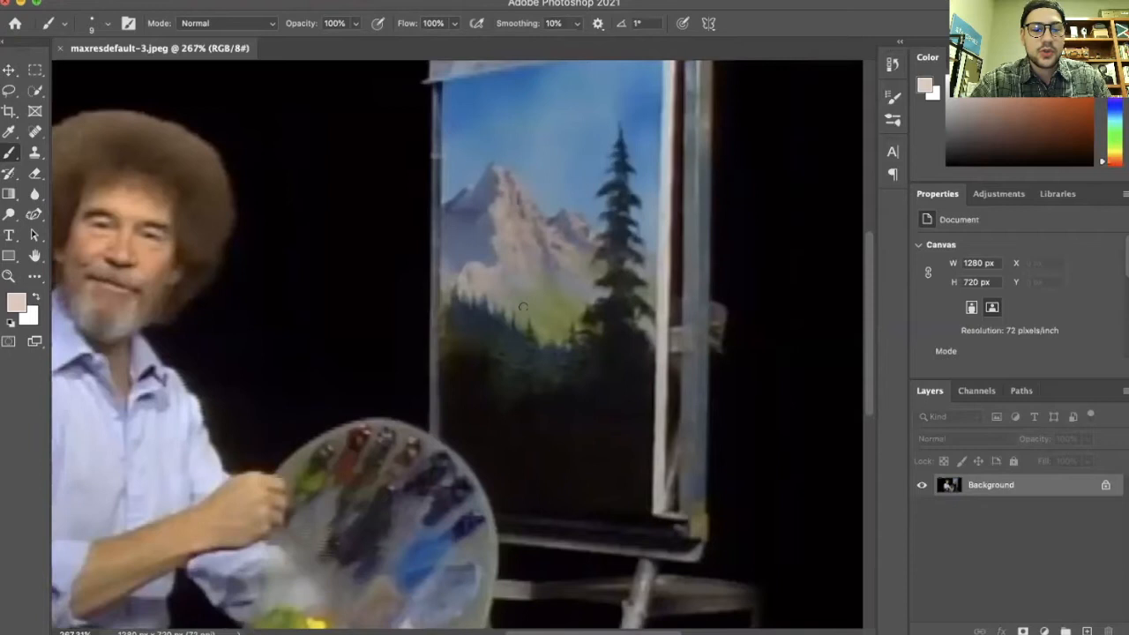
scroll(527, 301, "down", 3)
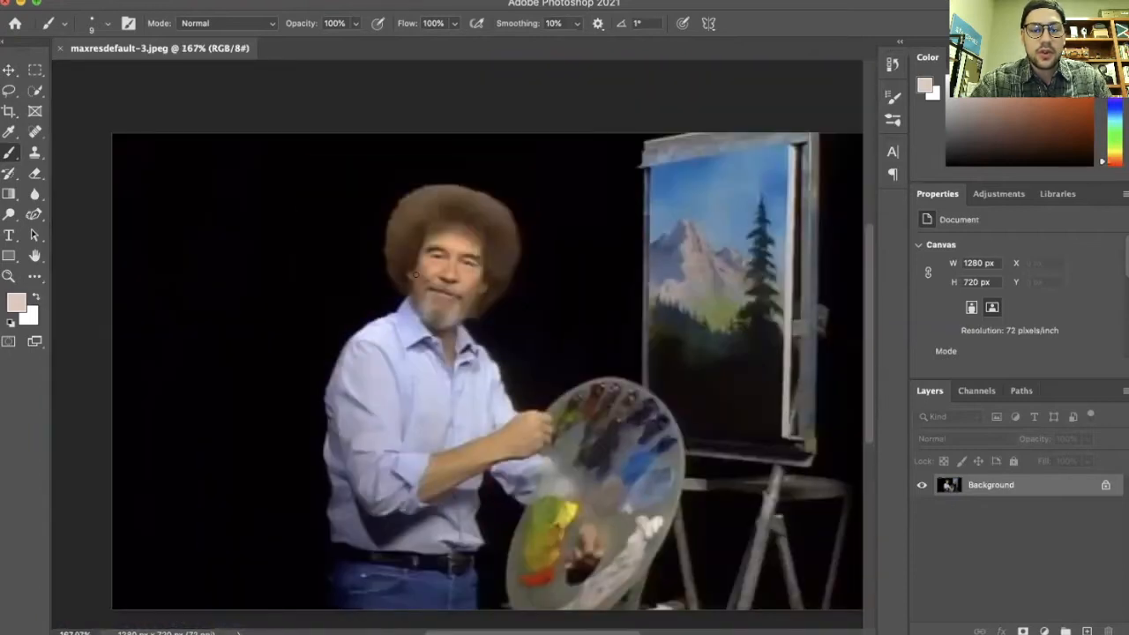
scroll(435, 267, "up", 5)
scroll(433, 268, "up", 1)
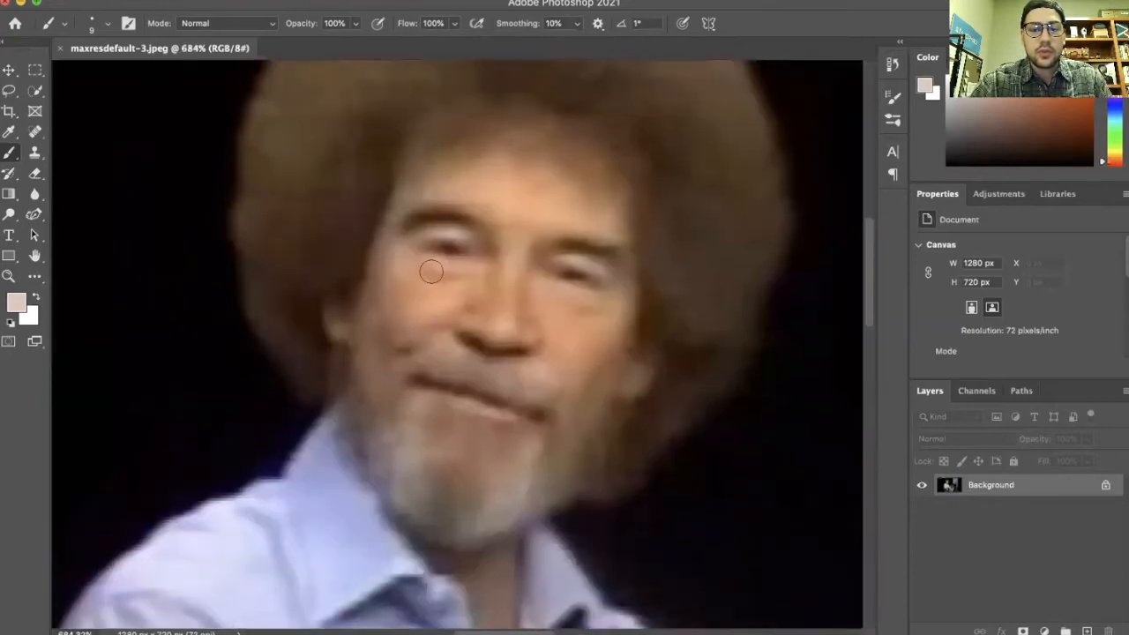
scroll(494, 186, "right", 1)
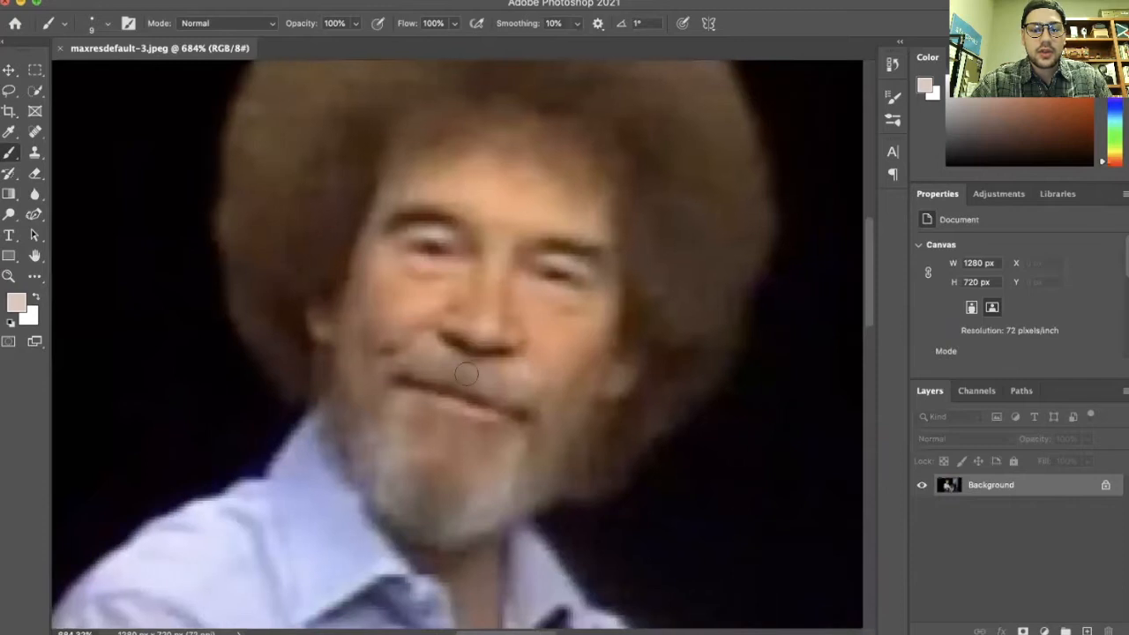
left_click(35, 90)
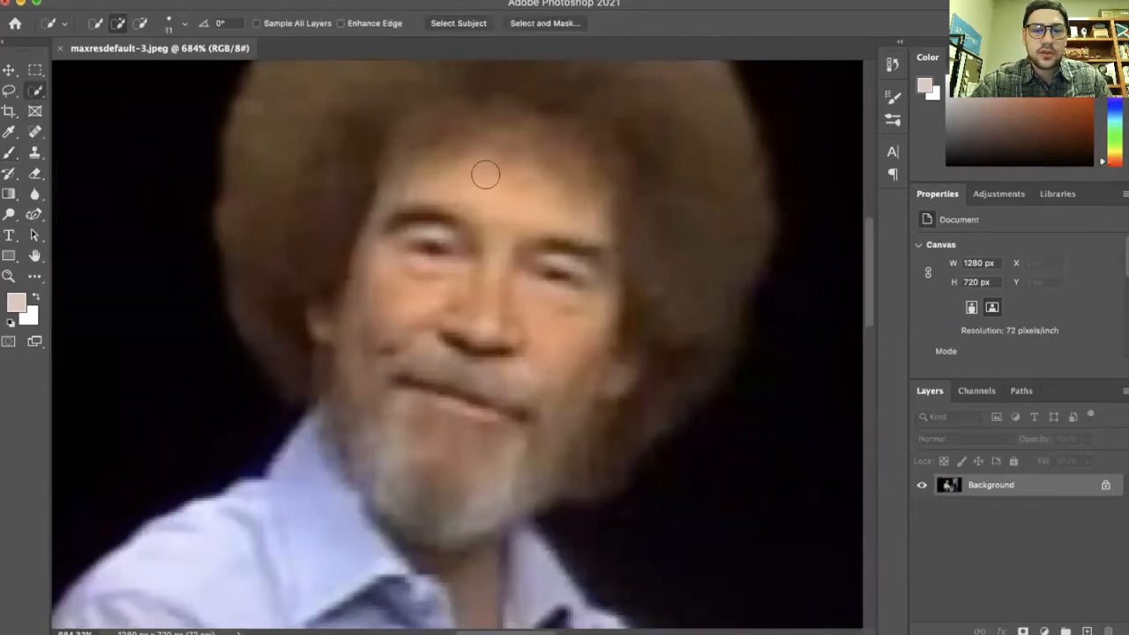
mouse_move(540, 184)
left_mouse_down()
mouse_move(430, 265)
mouse_move(430, 429)
mouse_move(404, 459)
mouse_move(558, 405)
left_mouse_up()
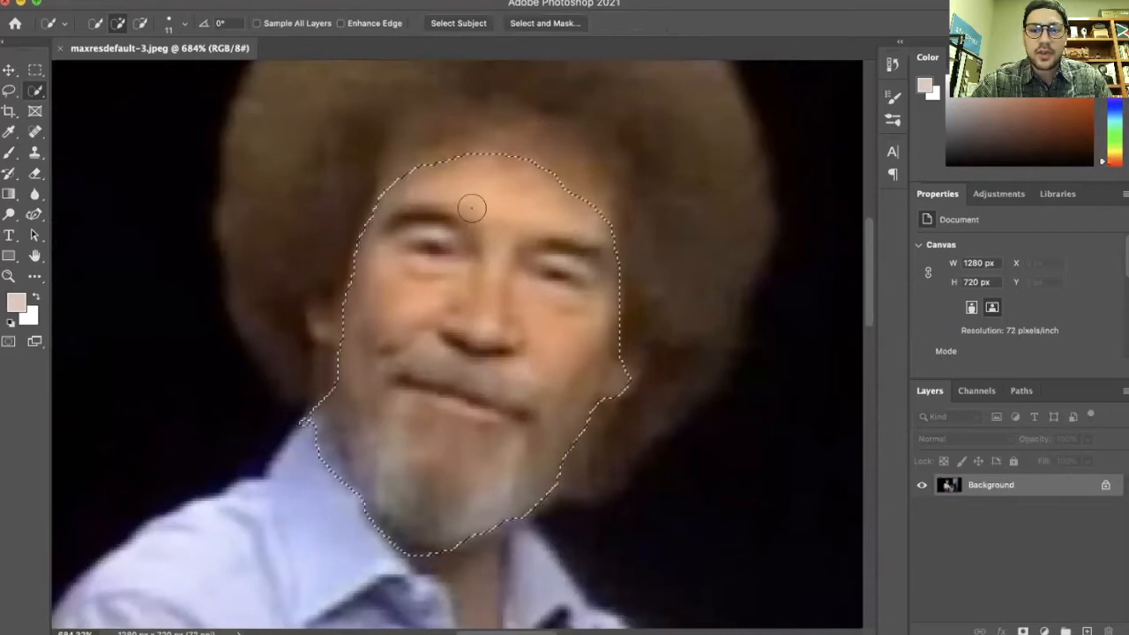
left_click(326, 321)
Copy the selected face onto its own new layer and briefly hide the background to check it
key("v")
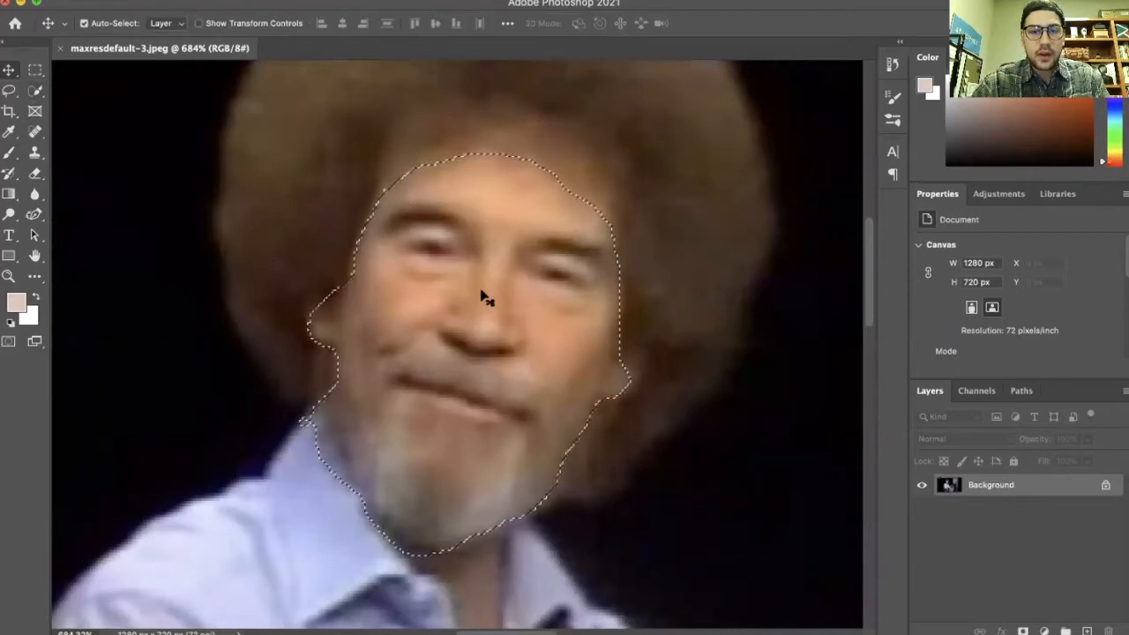
key("super+j")
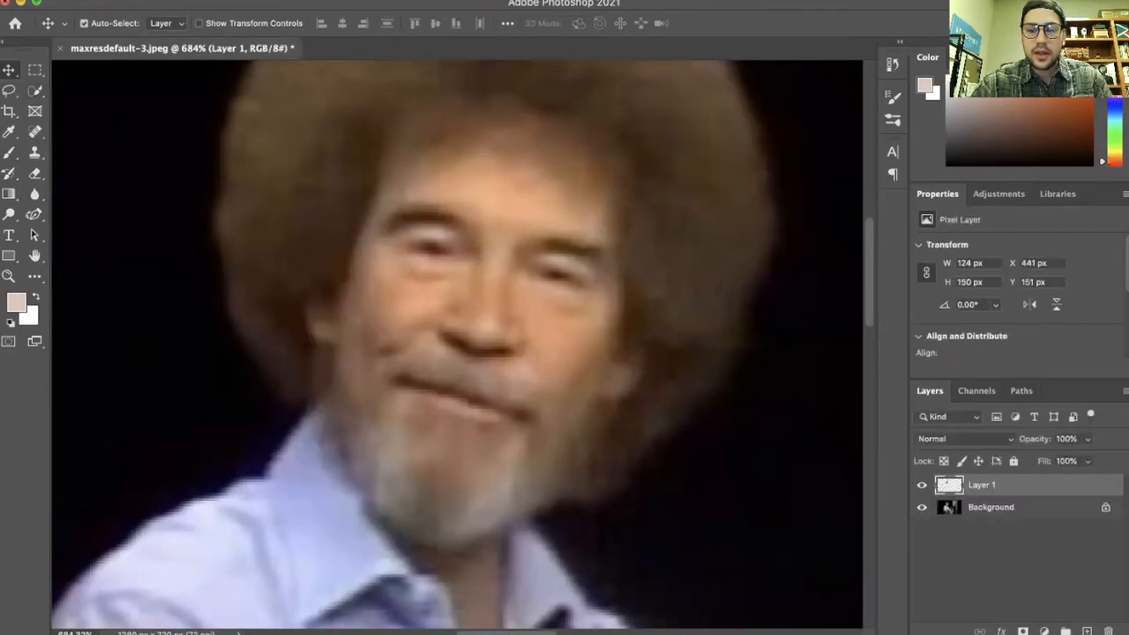
left_click(922, 508)
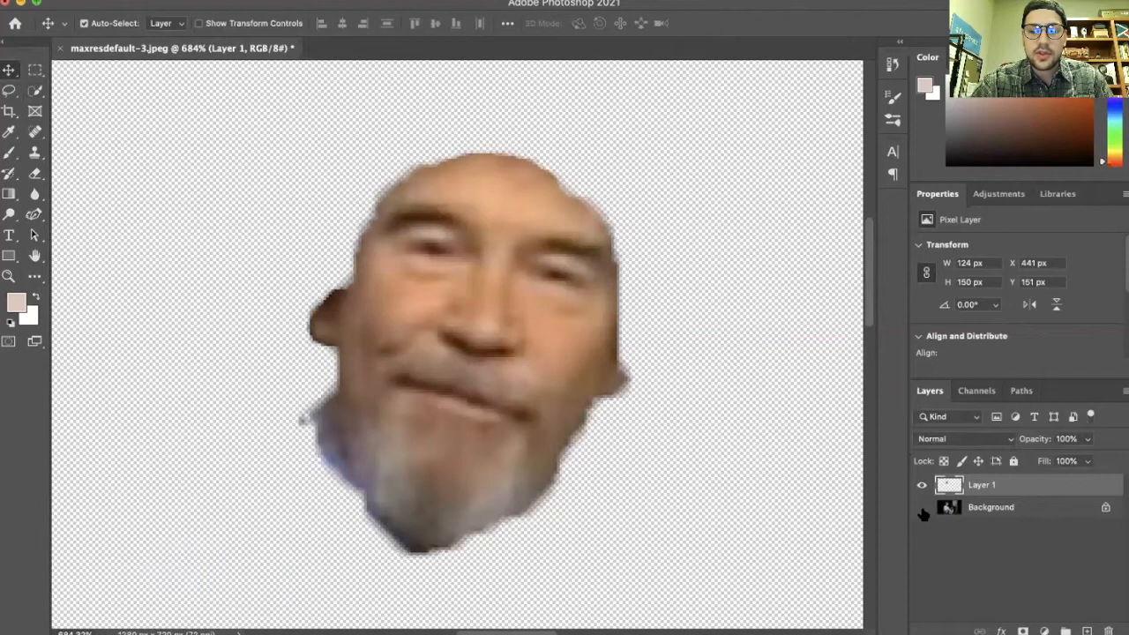
left_click(922, 507)
Rename the face layer to Rob Boss and select the Background layer
right_click(979, 485)
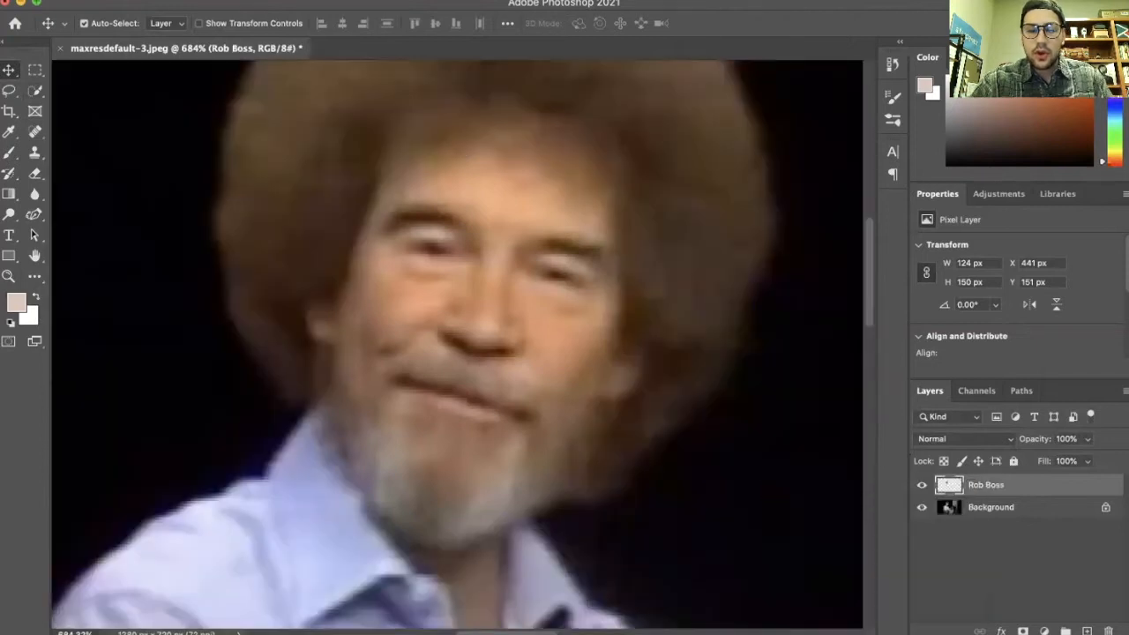
left_click(1010, 513)
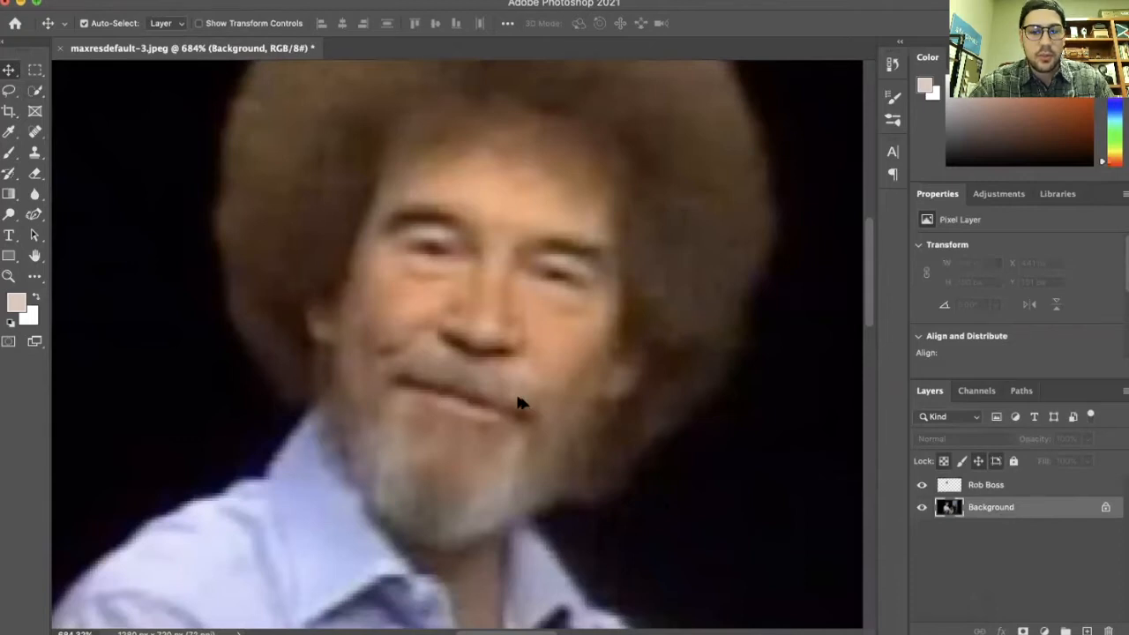
scroll(517, 404, "down", 6)
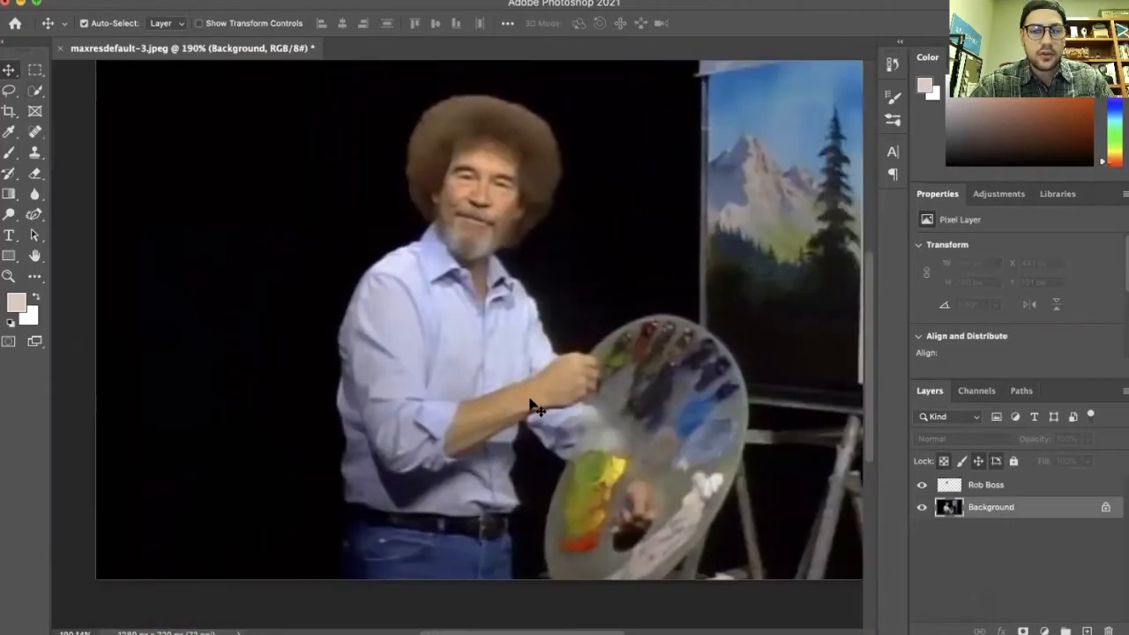
scroll(531, 402, "right", 3)
scroll(531, 402, "up", 1)
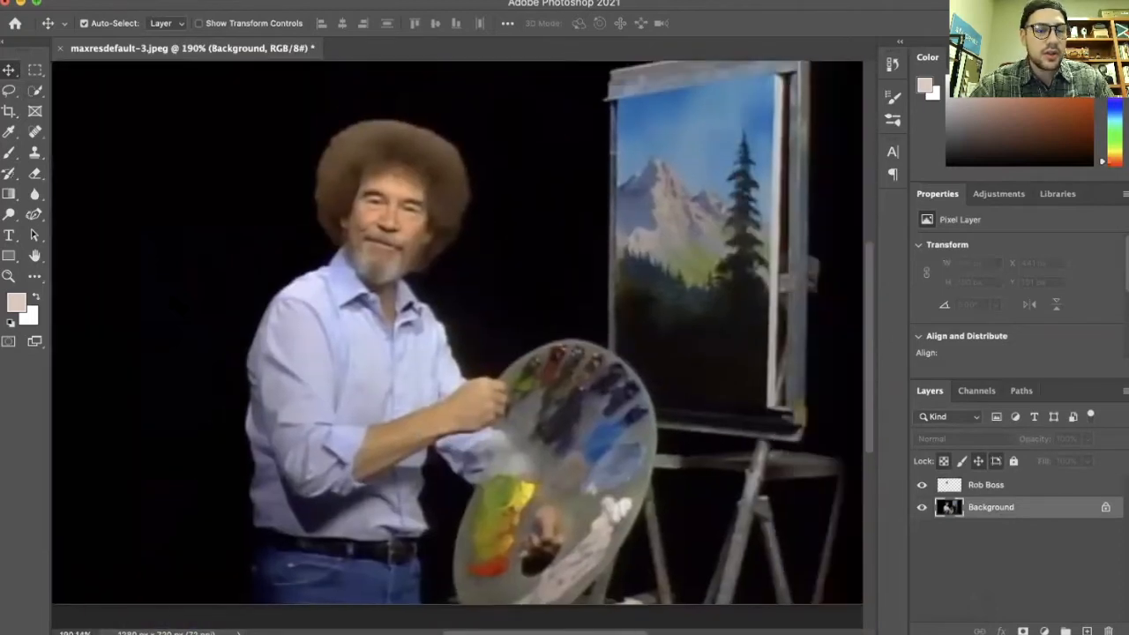
left_click(36, 155)
left_click(650, 193)
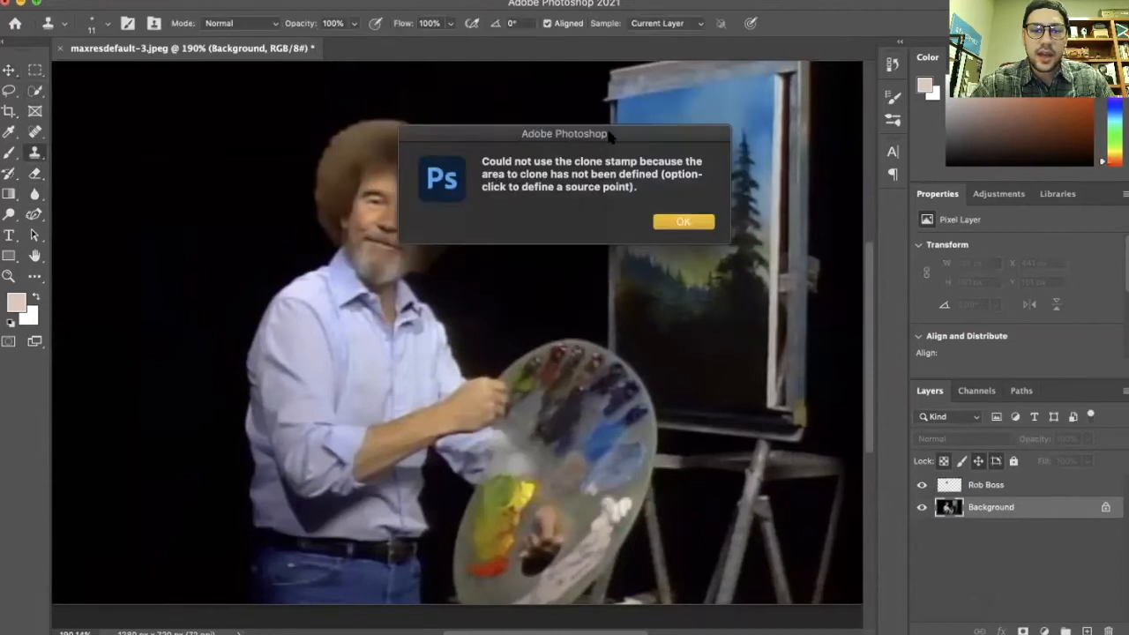
key("Return")
Unlock the Background layer so it becomes an editable regular layer
left_click(1105, 507)
scroll(457, 333, "left", 8)
scroll(457, 333, "down", 1)
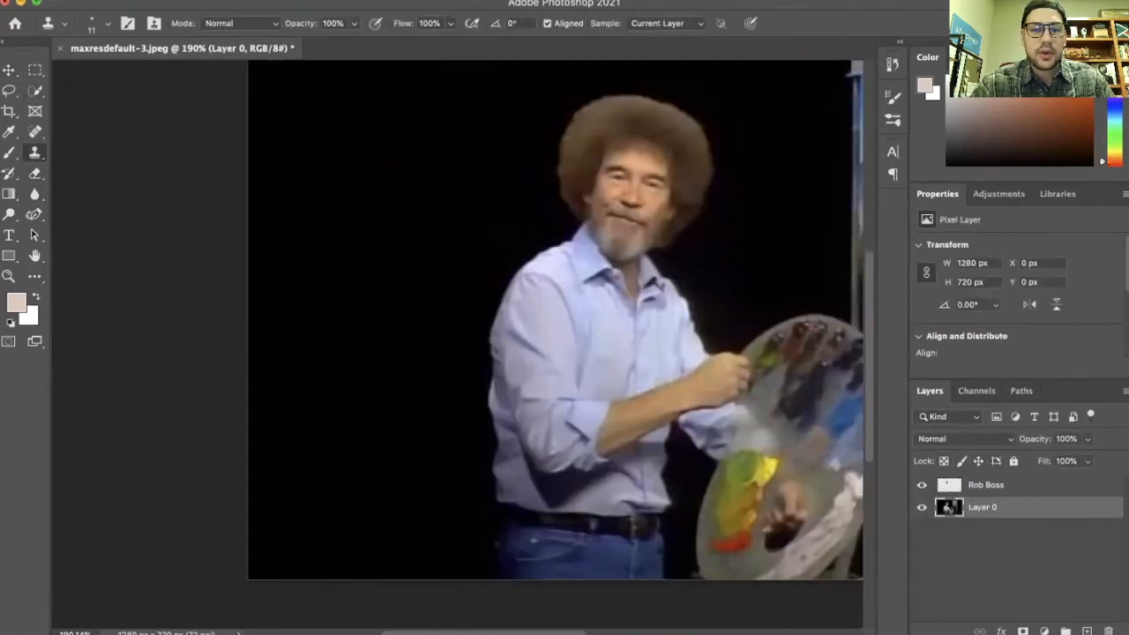
left_click(8, 69)
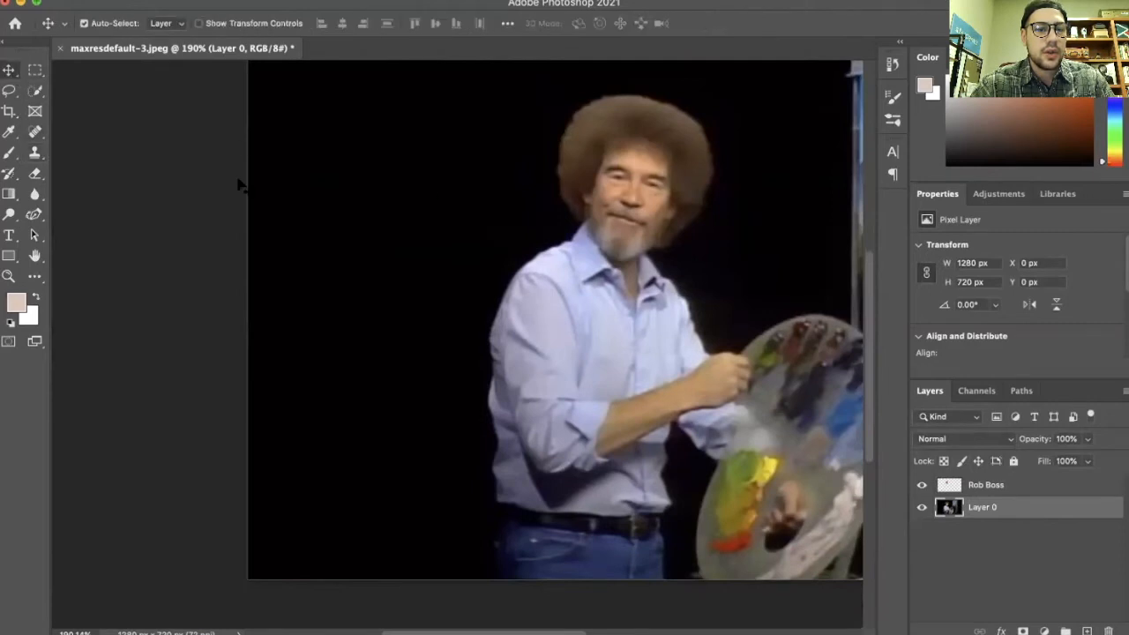
left_click(34, 174)
mouse_move(371, 208)
left_mouse_down()
mouse_move(498, 130)
mouse_move(723, 173)
left_mouse_up()
key("super+z")
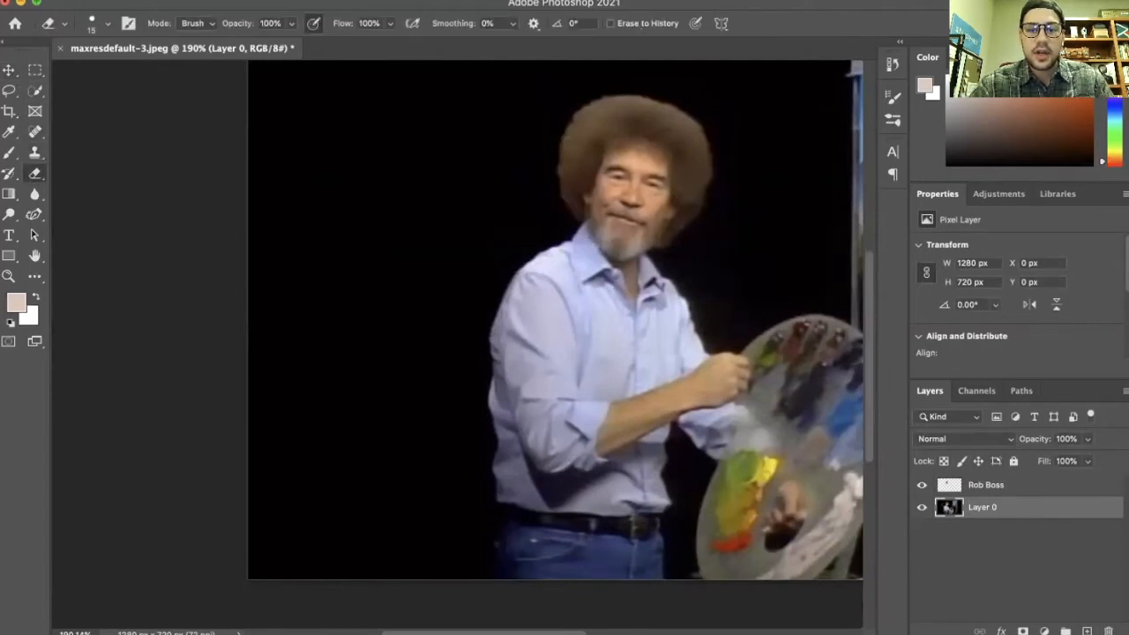
Set the Eraser brush size to 31 px with 100% hardness
scroll(556, 344, "up", 3)
scroll(555, 344, "right", 4)
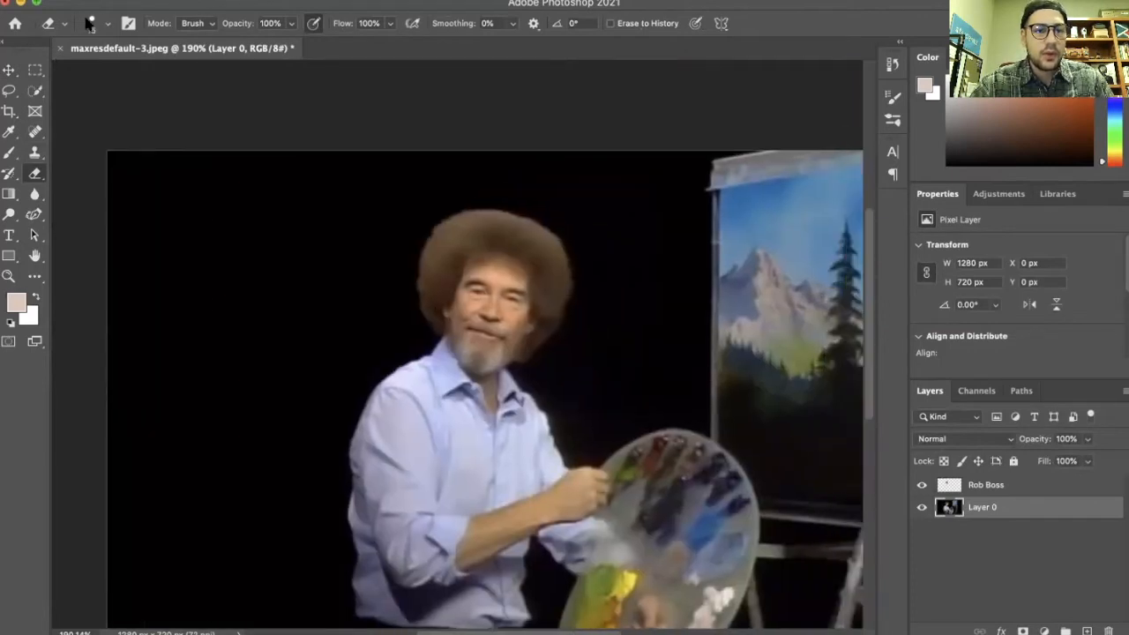
left_click(89, 23)
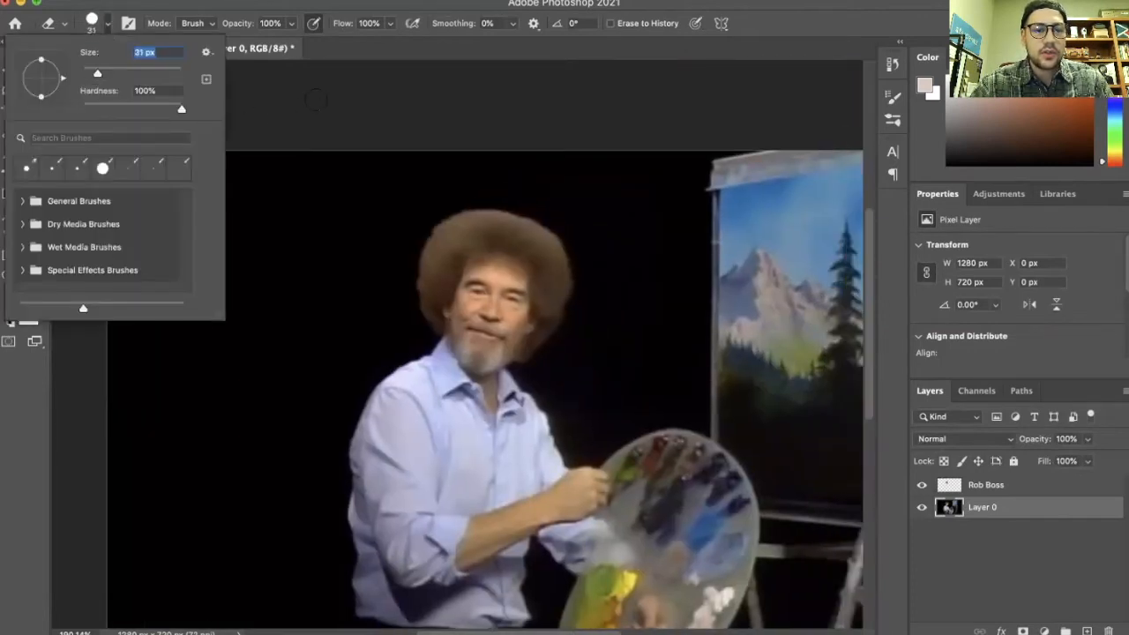
key("Return")
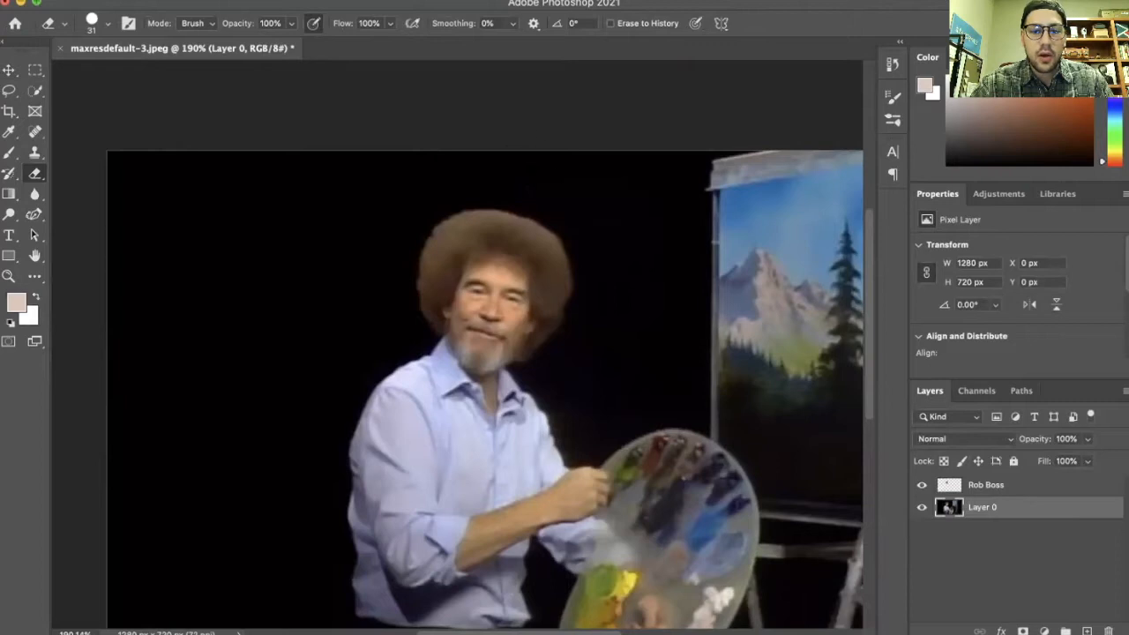
Erase a test stroke down through the hair on the background layer and undo it
left_click_drag(530, 132, 512, 264)
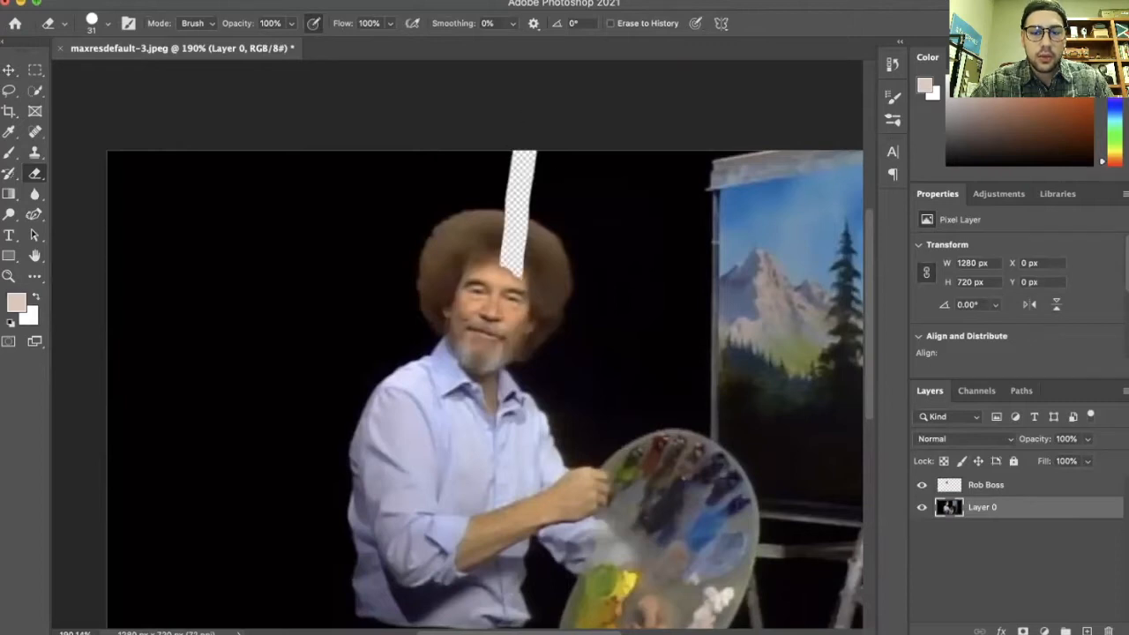
scroll(388, 328, "up", 3)
scroll(388, 329, "down", 2)
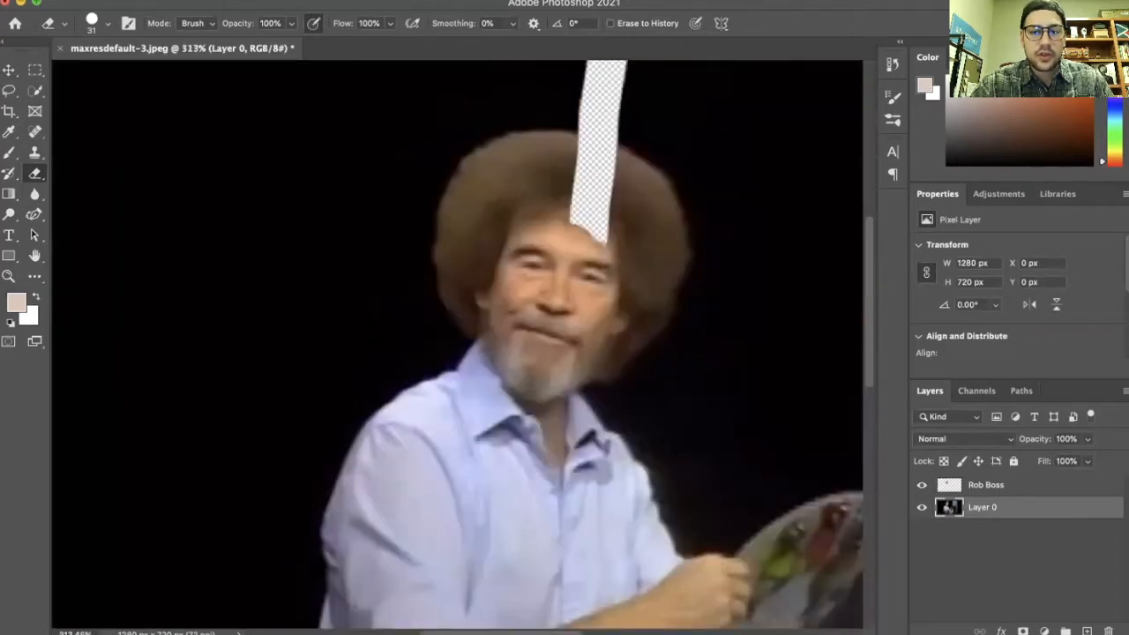
key("super+z")
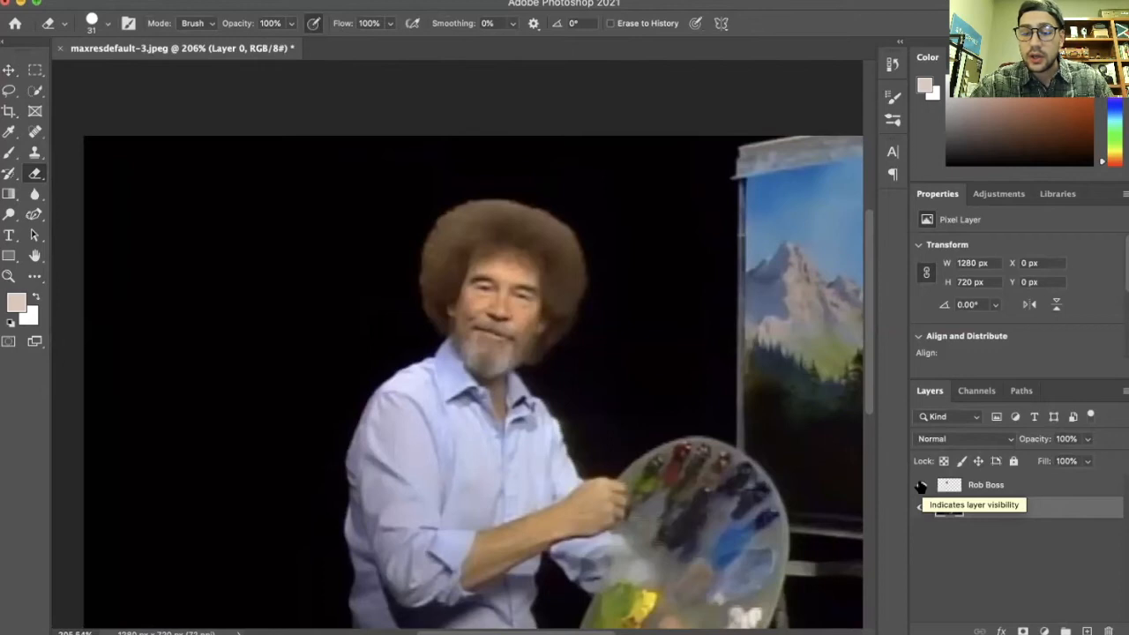
Erase the whole face from the background layer with the Rob Boss layer hidden, toggling it to compare
left_click_drag(487, 287, 493, 305)
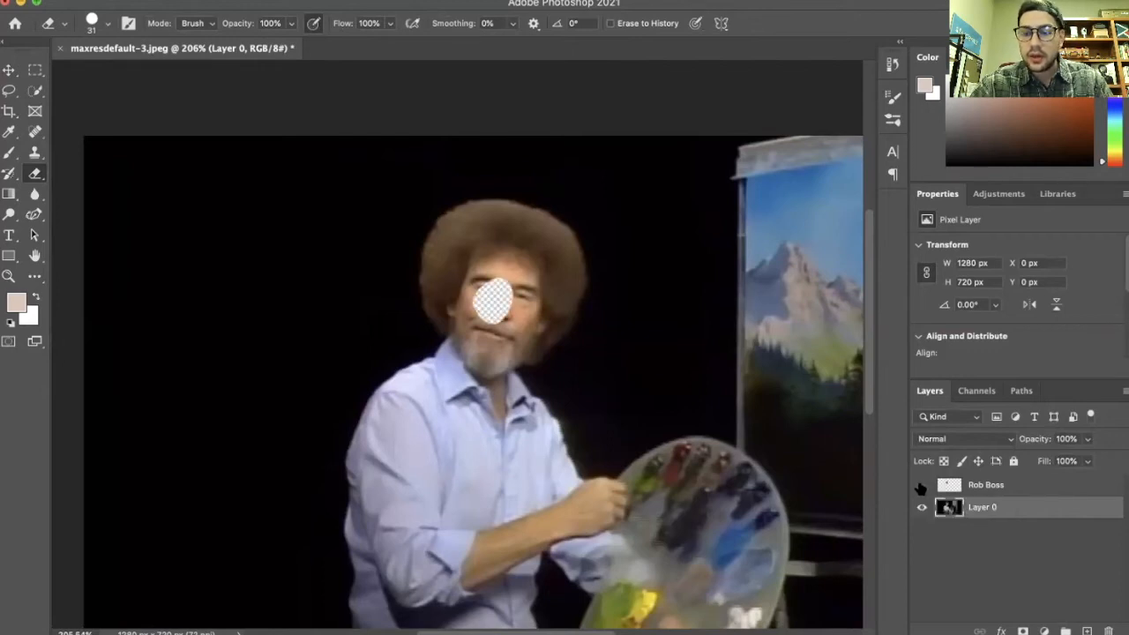
left_click(920, 485)
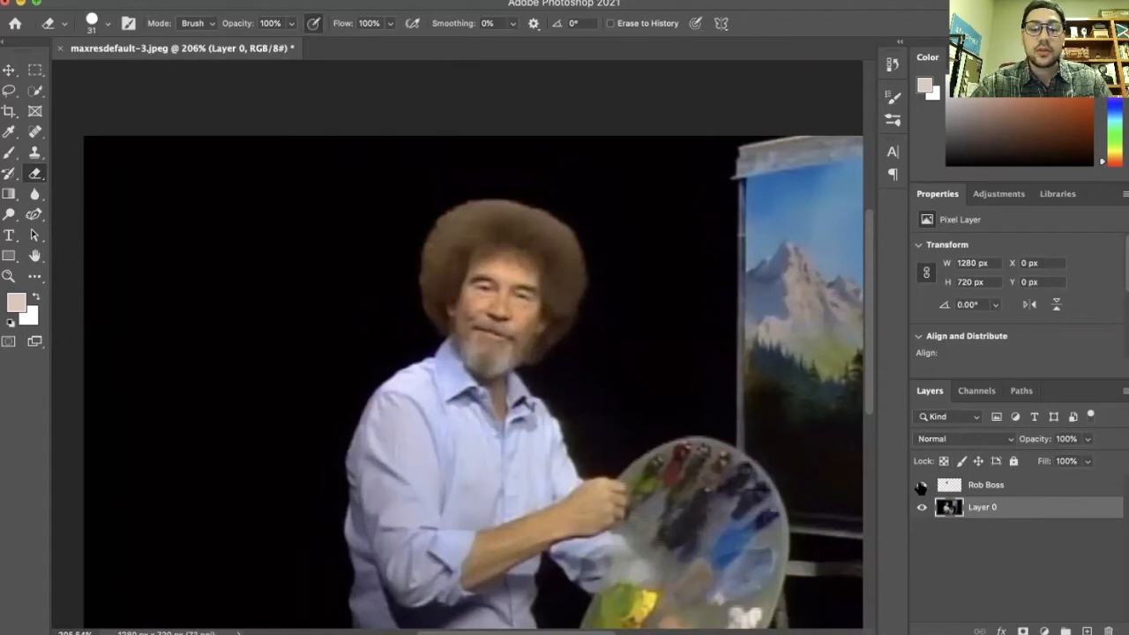
left_click(920, 485)
scroll(564, 222, "up", 5)
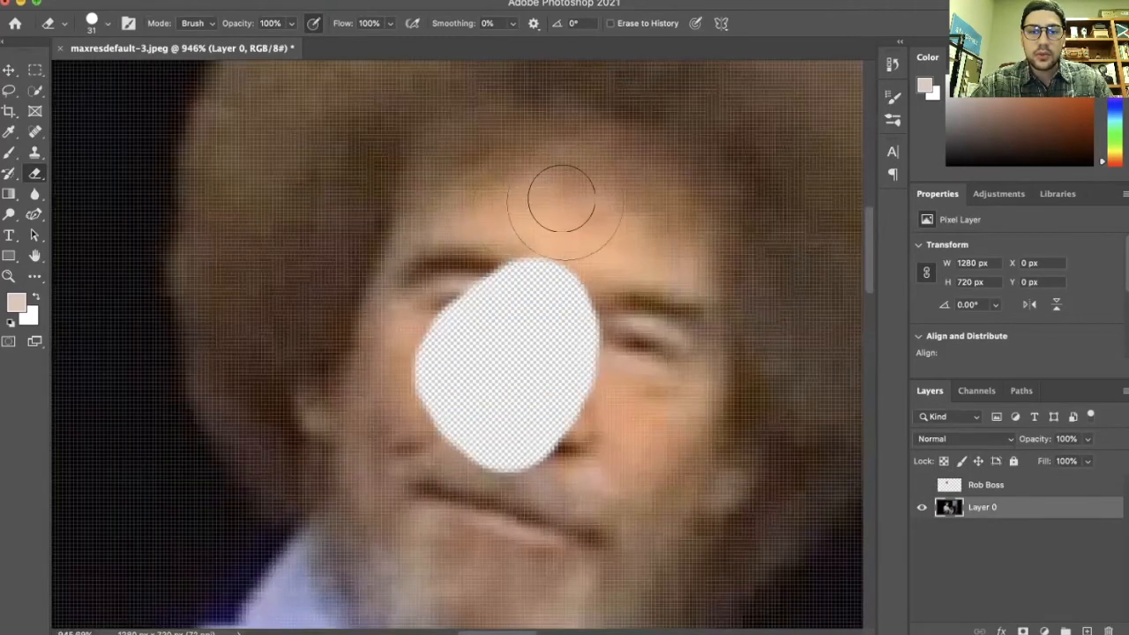
mouse_move(574, 197)
left_mouse_down()
mouse_move(471, 202)
mouse_move(439, 273)
mouse_move(438, 255)
mouse_move(460, 228)
mouse_move(568, 210)
mouse_move(545, 193)
mouse_move(601, 200)
mouse_move(652, 231)
mouse_move(525, 192)
mouse_move(539, 196)
mouse_move(531, 333)
left_mouse_up()
scroll(530, 334, "down", 3)
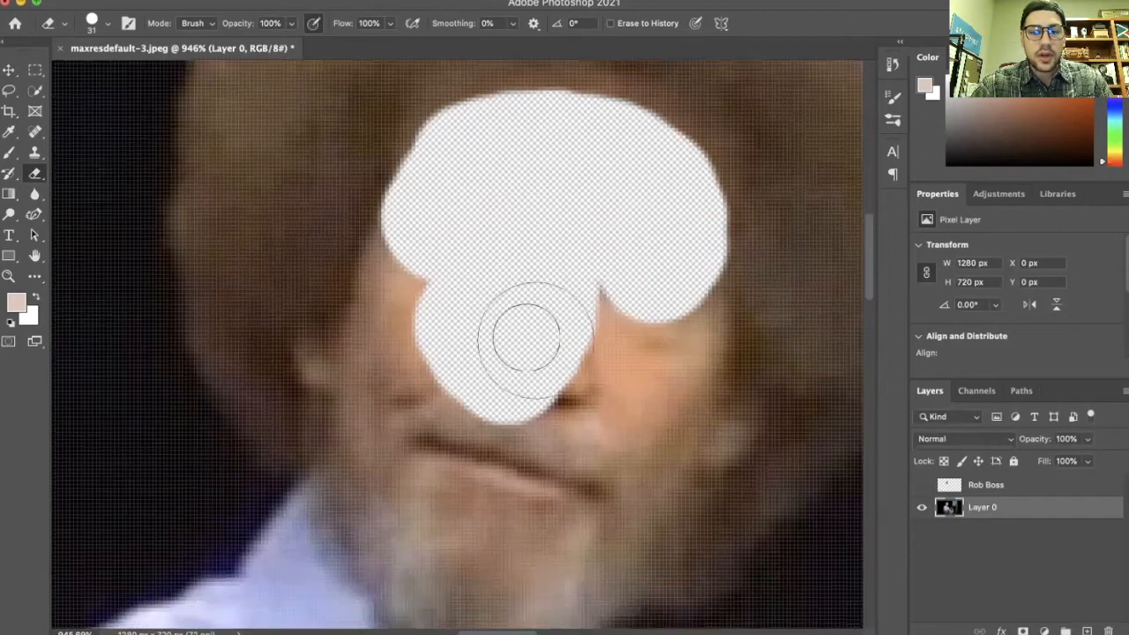
mouse_move(429, 245)
left_mouse_down()
mouse_move(588, 456)
mouse_move(494, 426)
mouse_move(503, 401)
mouse_move(593, 411)
mouse_move(586, 313)
mouse_move(630, 285)
mouse_move(659, 302)
mouse_move(655, 258)
mouse_move(666, 242)
mouse_move(673, 322)
mouse_move(639, 399)
mouse_move(424, 219)
mouse_move(491, 148)
mouse_move(458, 157)
left_mouse_up()
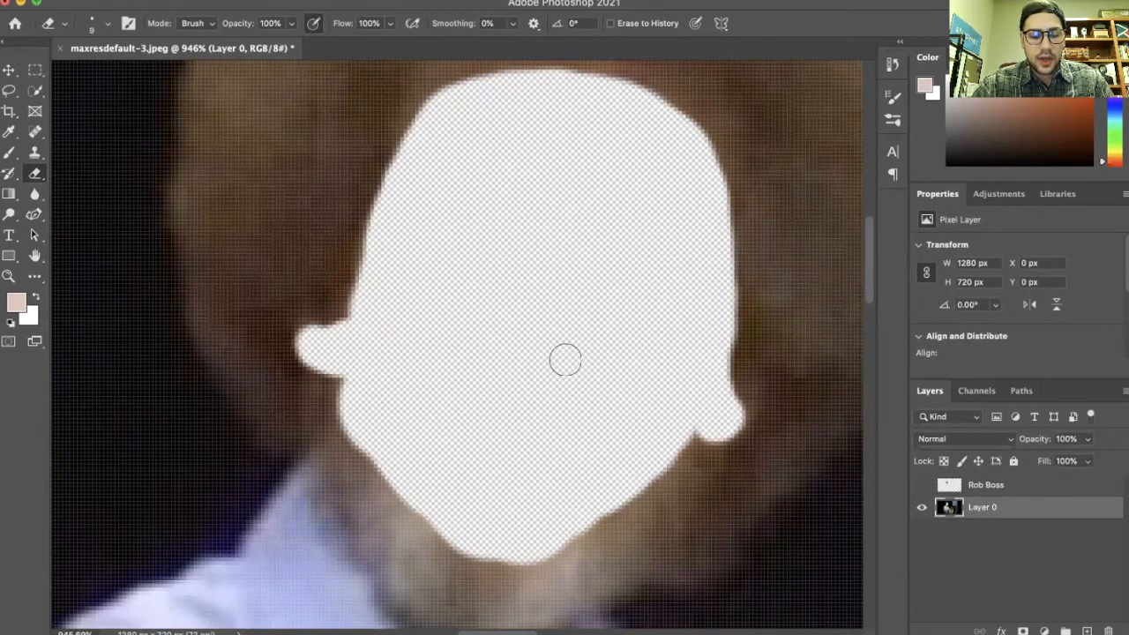
scroll(564, 359, "down", 5)
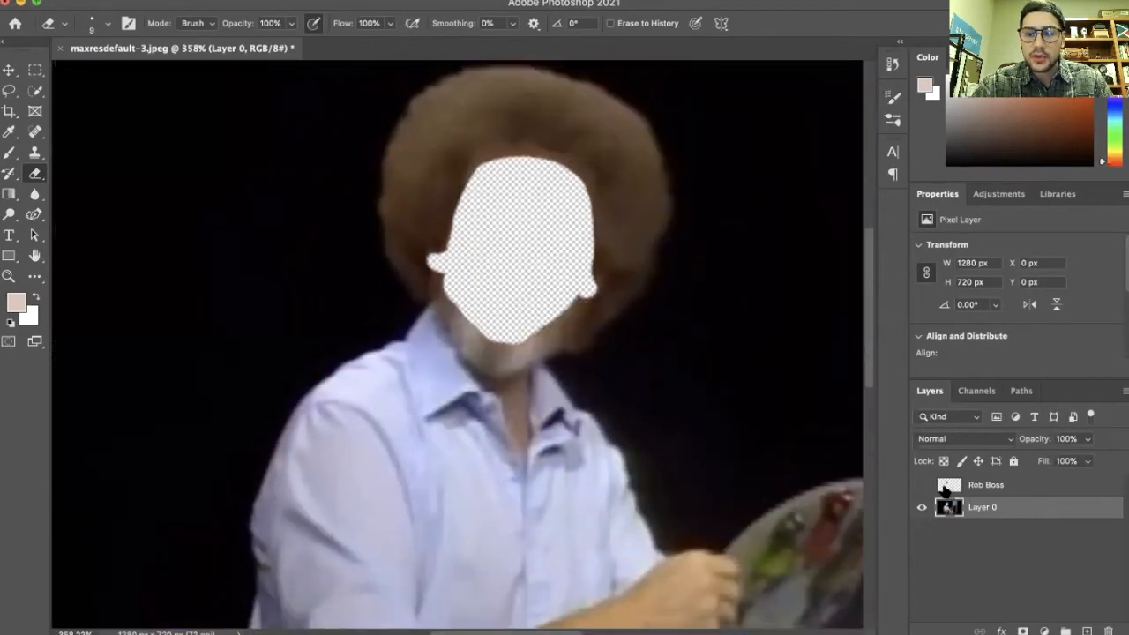
left_click(922, 485)
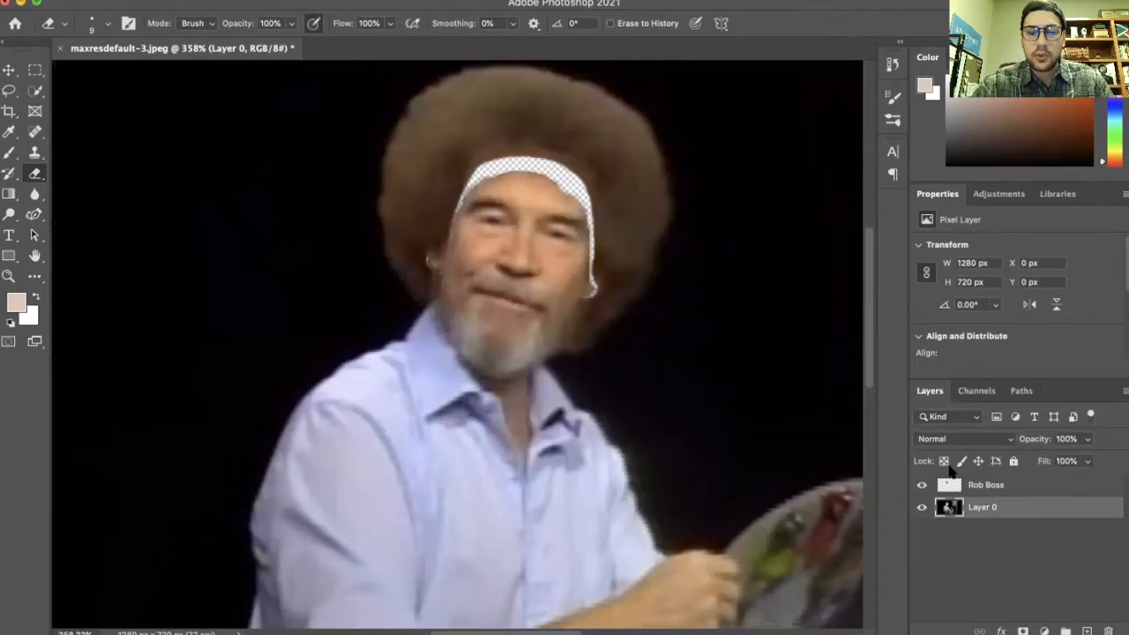
left_click(922, 485)
Zoom in to examine the painting on the easel
scroll(498, 390, "right", 10)
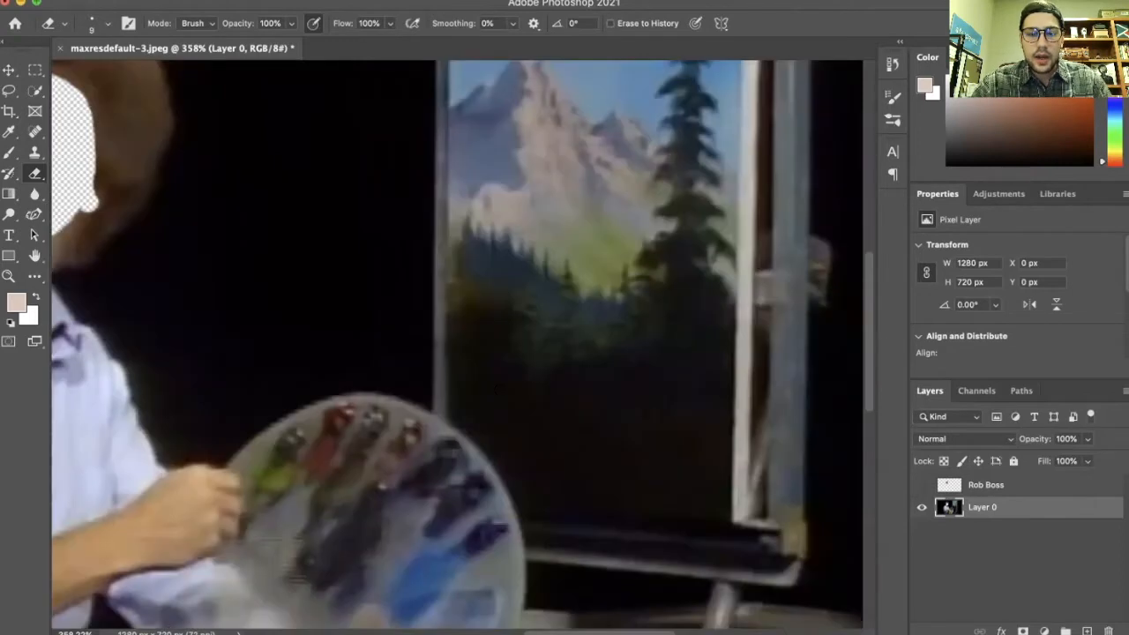
scroll(526, 361, "down", 5)
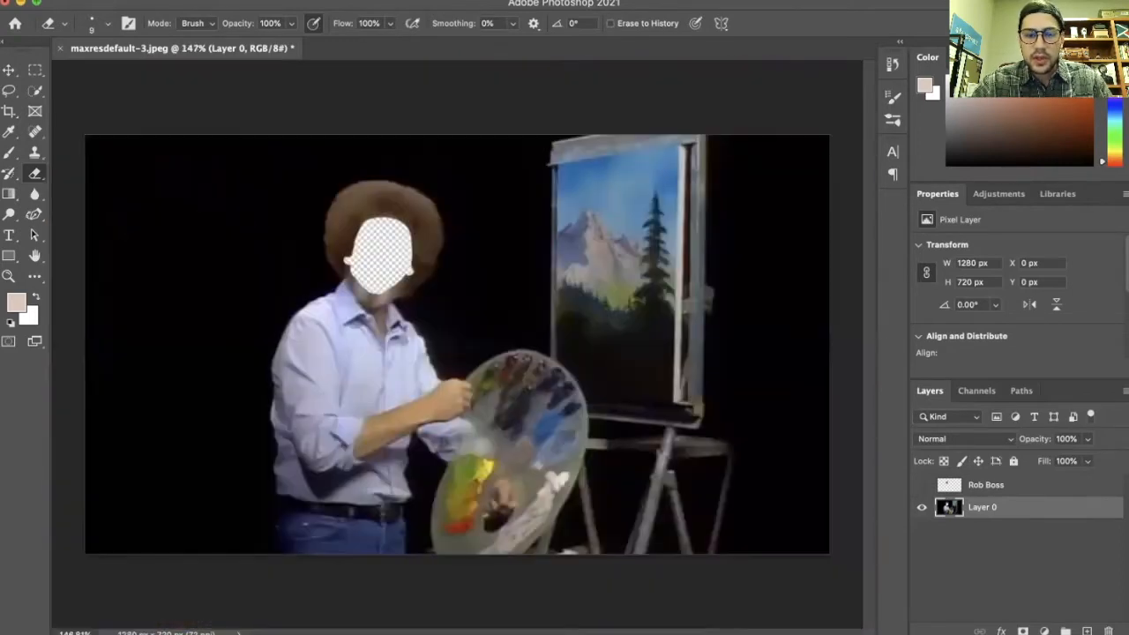
scroll(593, 278, "down", 2)
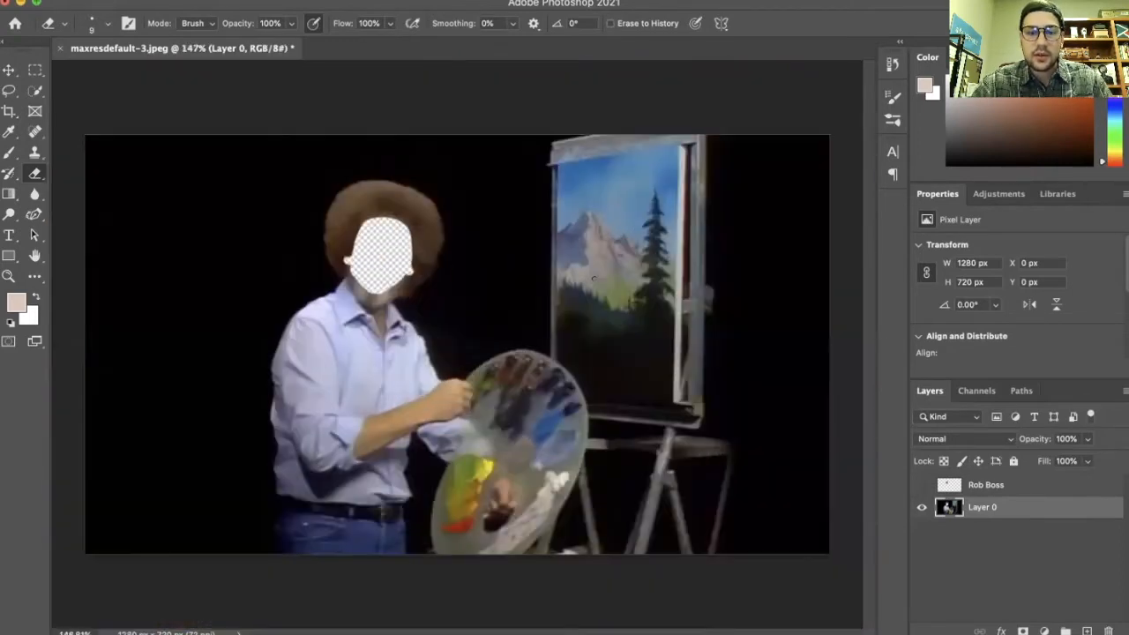
scroll(592, 279, "up", 6)
scroll(592, 279, "down", 2)
scroll(593, 279, "up", 2)
scroll(592, 278, "up", 3)
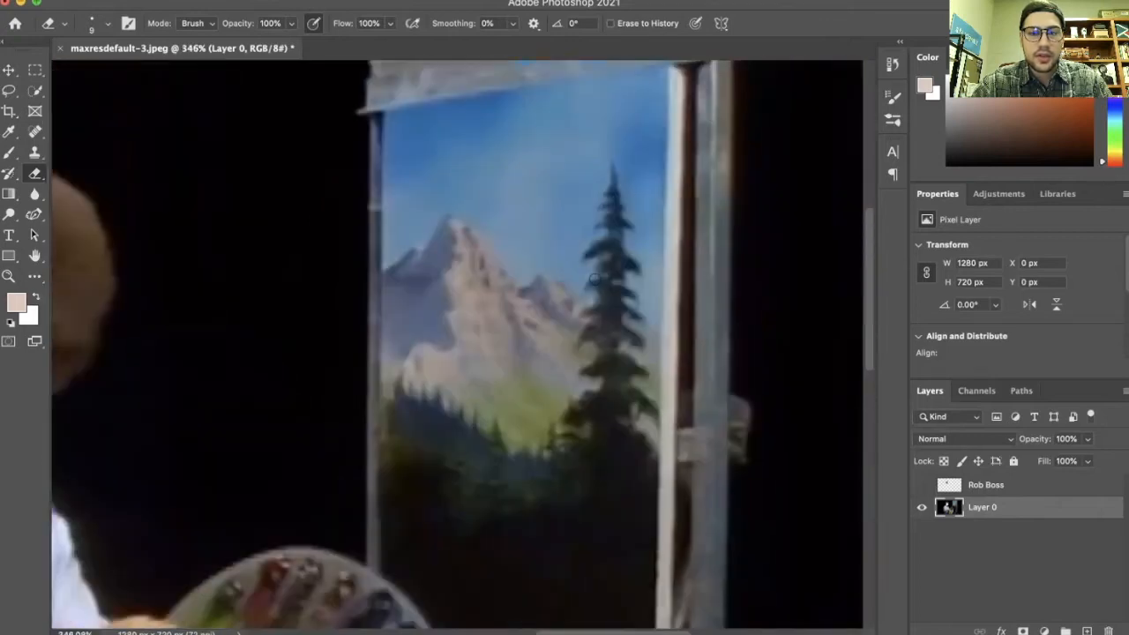
Switch to the Brush tool and paint a test stroke across the easel painting, then undo it
scroll(467, 362, "down", 2)
key("b")
left_click(104, 25)
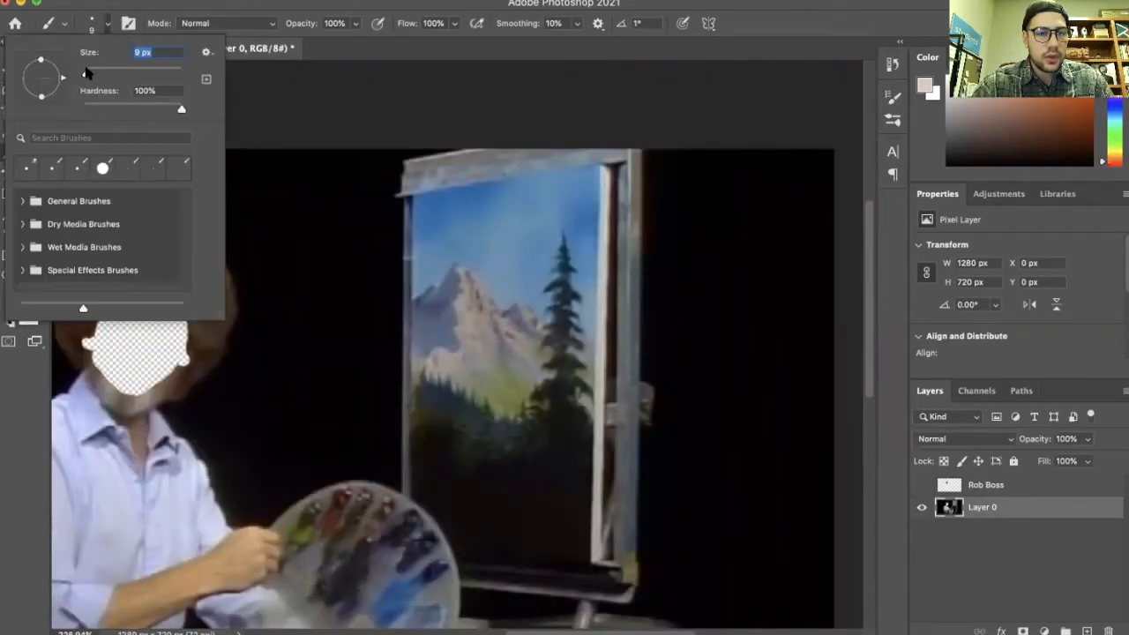
left_click(294, 79)
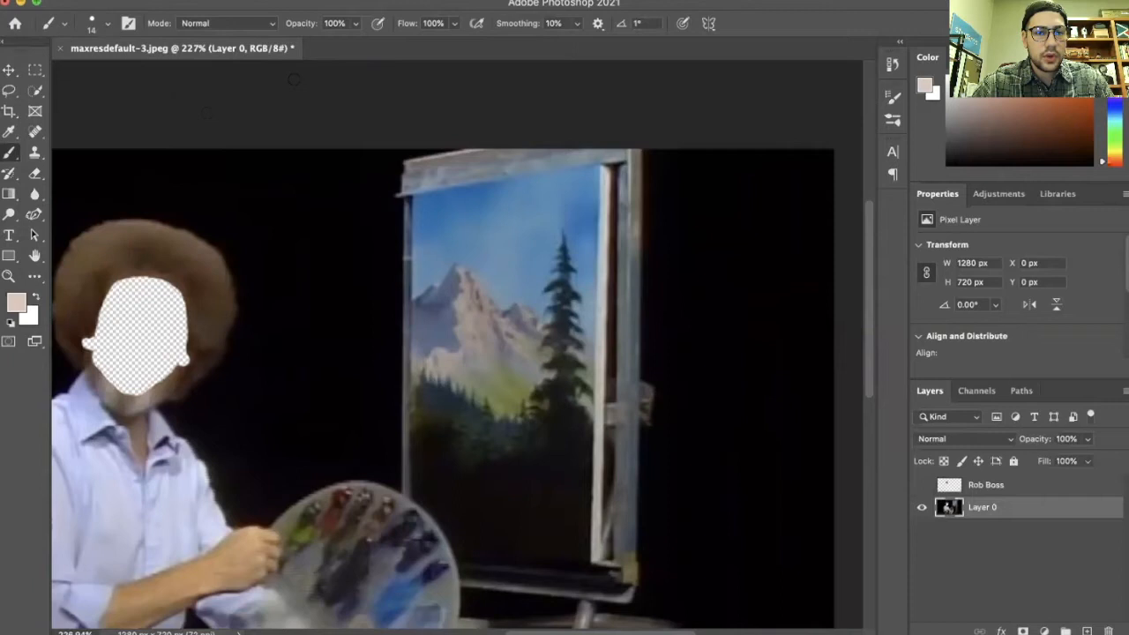
left_click(8, 153)
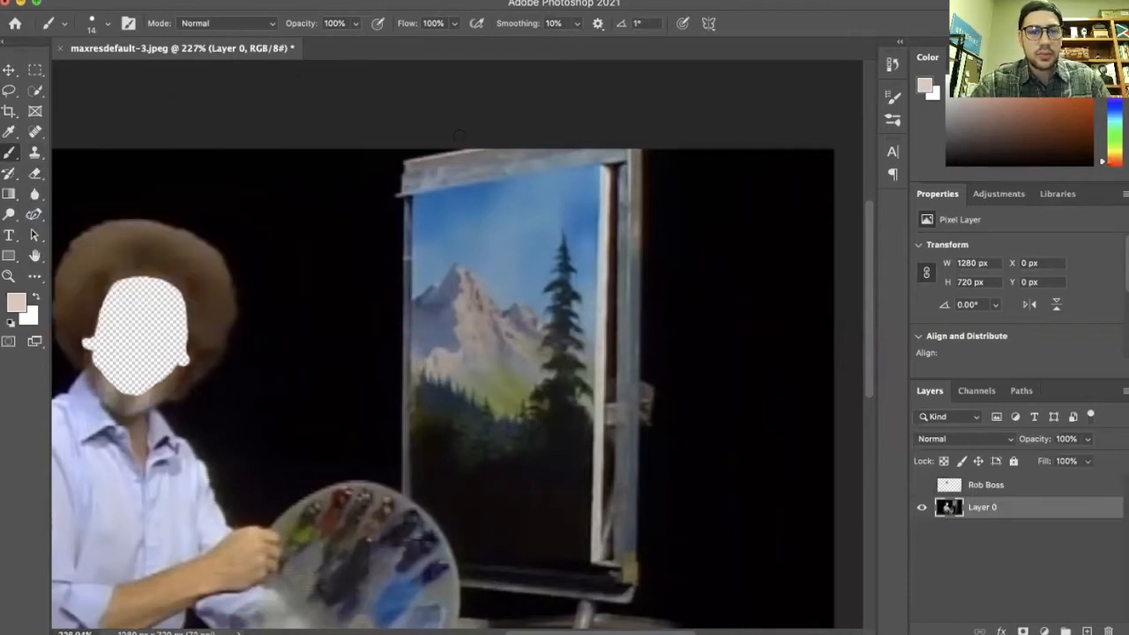
mouse_move(529, 255)
left_mouse_down()
mouse_move(492, 346)
mouse_move(523, 355)
mouse_move(499, 415)
left_mouse_up()
key("ctrl+z")
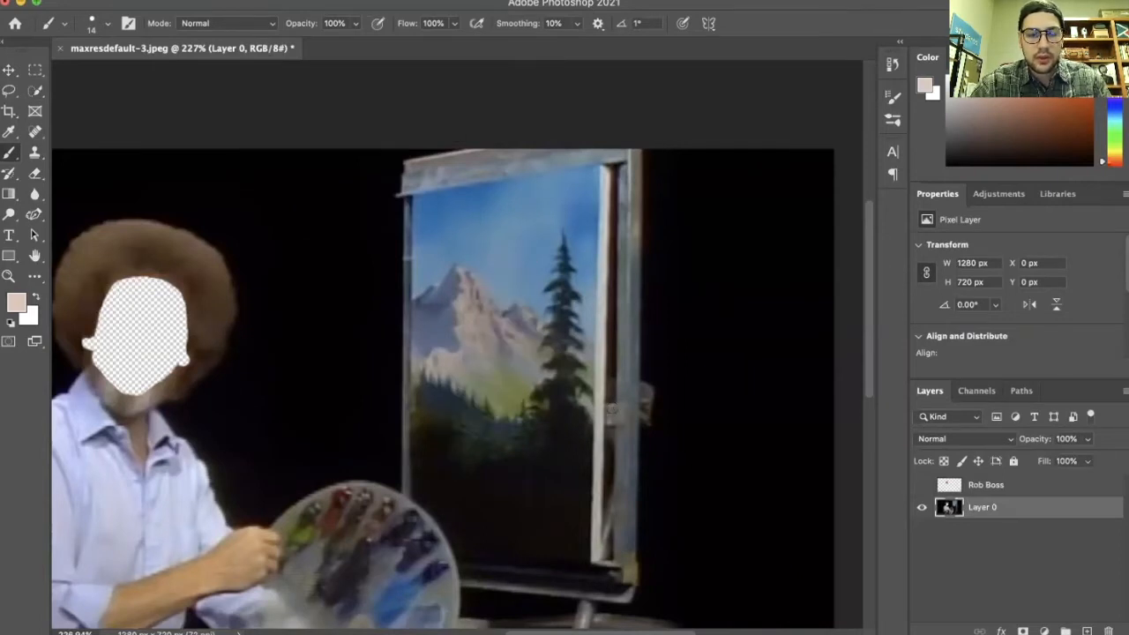
Paint over the canvas's right edge beside the tree with the beige brush color
scroll(600, 312, "up", 5)
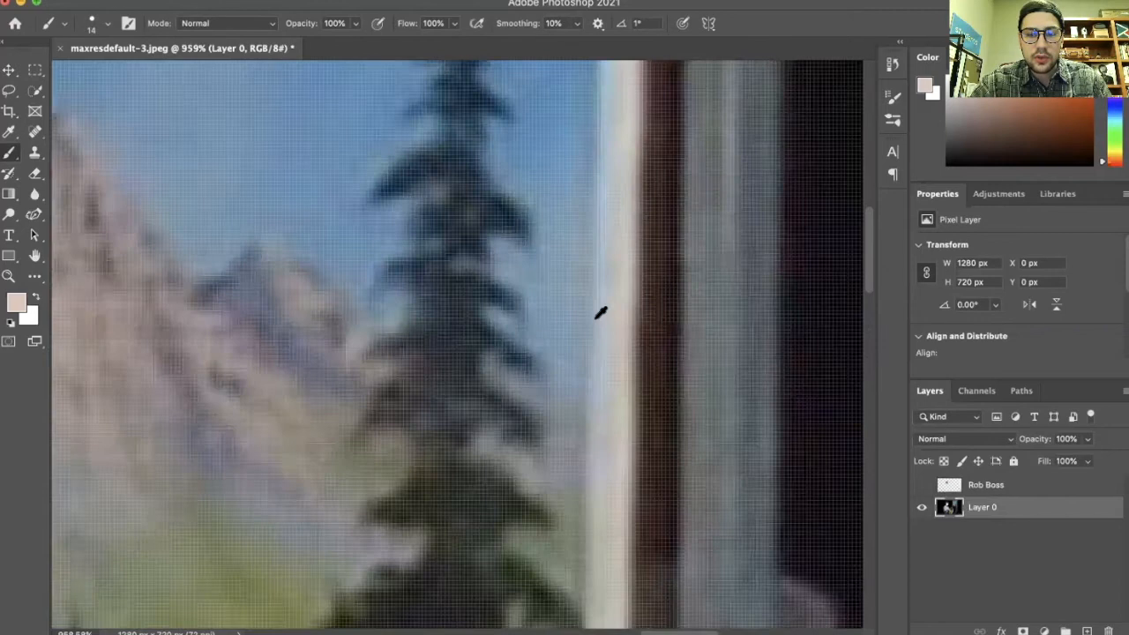
scroll(600, 311, "up", 3)
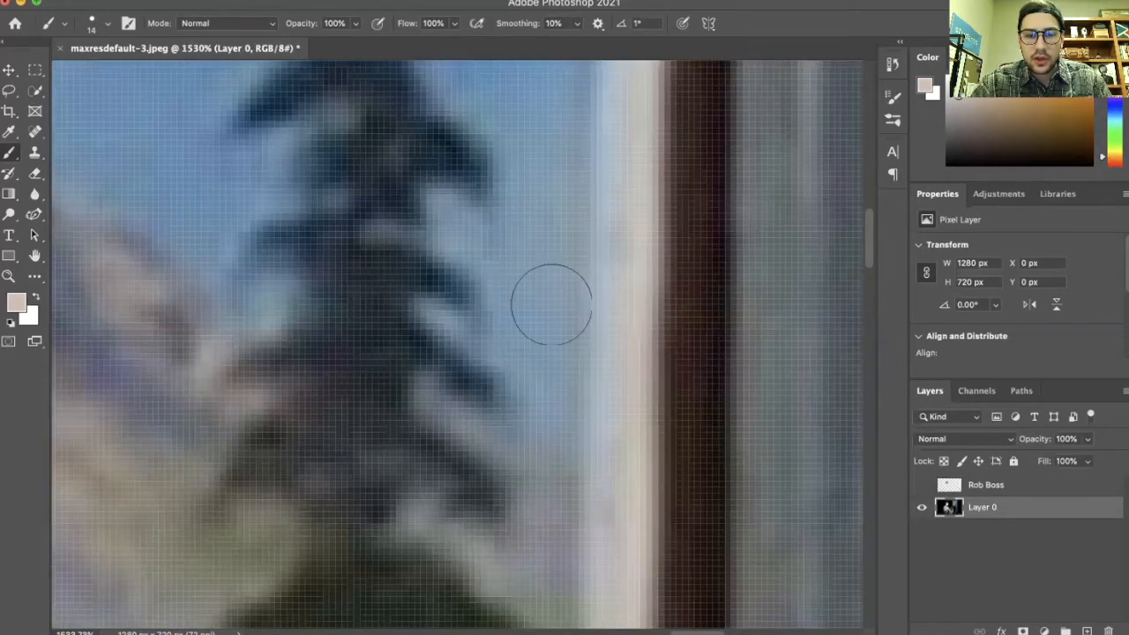
left_click(568, 303)
left_click_drag(576, 325, 576, 390)
mouse_move(567, 297)
left_mouse_down()
mouse_move(510, 381)
mouse_move(457, 320)
mouse_move(491, 340)
mouse_move(572, 188)
mouse_move(583, 289)
mouse_move(583, 503)
left_mouse_up()
scroll(568, 422, "down", 1)
scroll(568, 422, "down", 10)
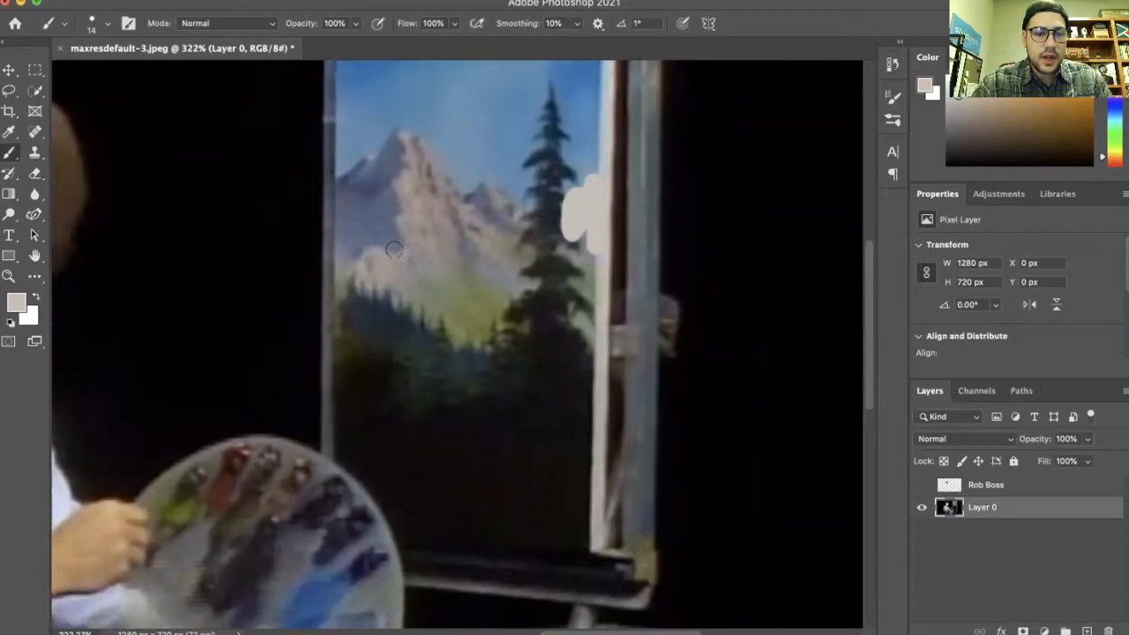
Paint a straight beige line along the canvas's top edge from corner to corner
scroll(568, 423, "left", 2)
scroll(568, 422, "up", 3)
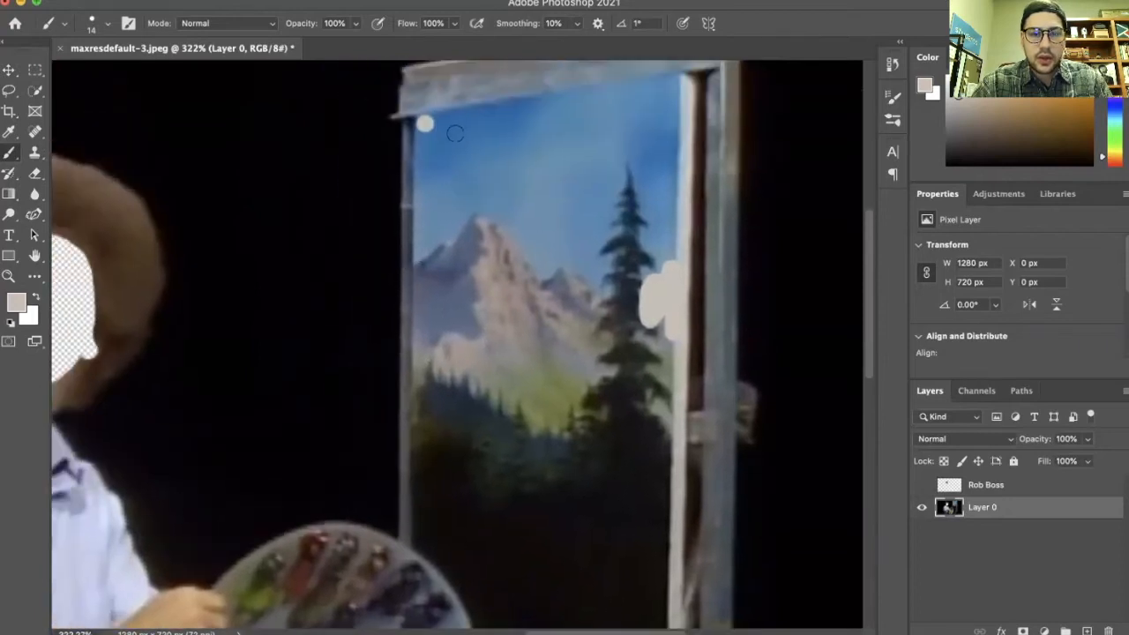
scroll(456, 133, "up", 2)
scroll(449, 177, "up", 8)
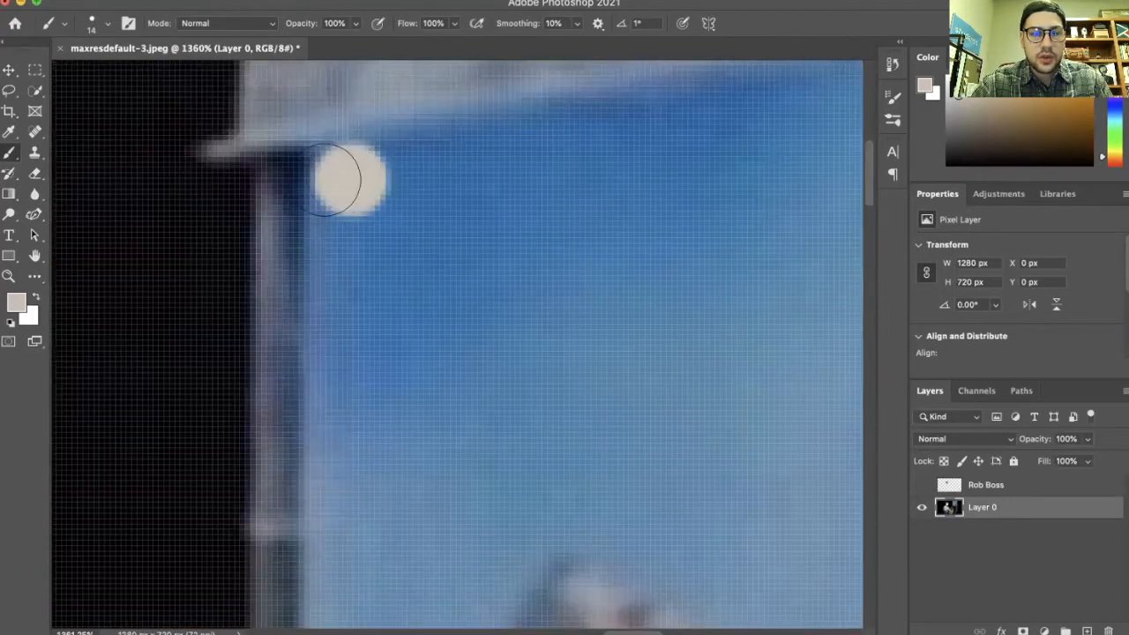
scroll(613, 288, "right", 5)
scroll(613, 289, "up", 3)
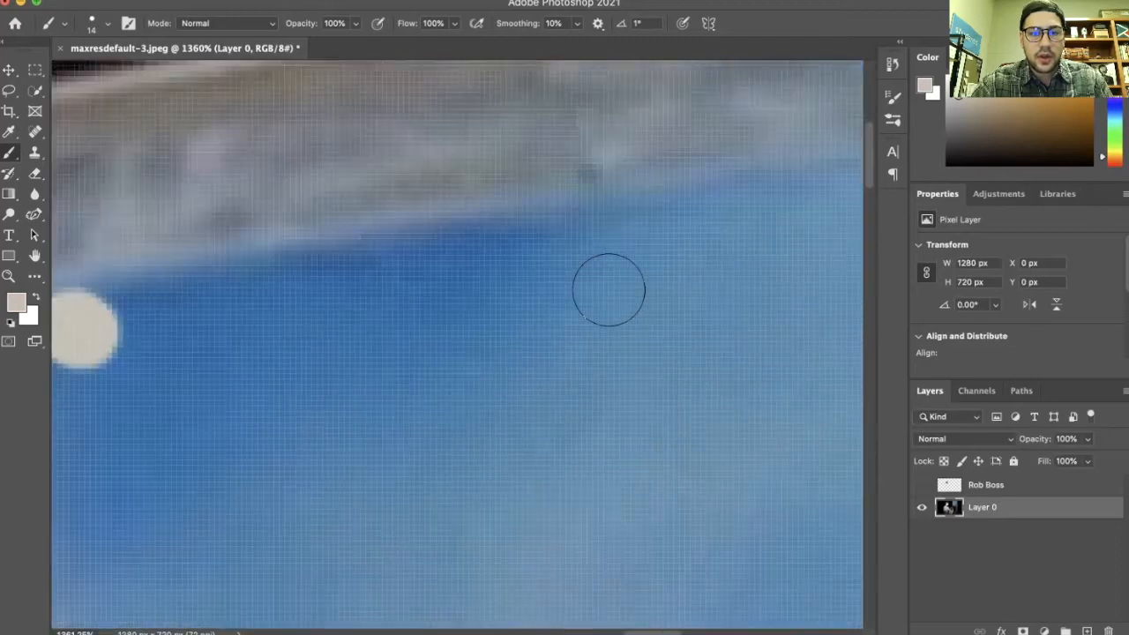
scroll(574, 286, "down", 3)
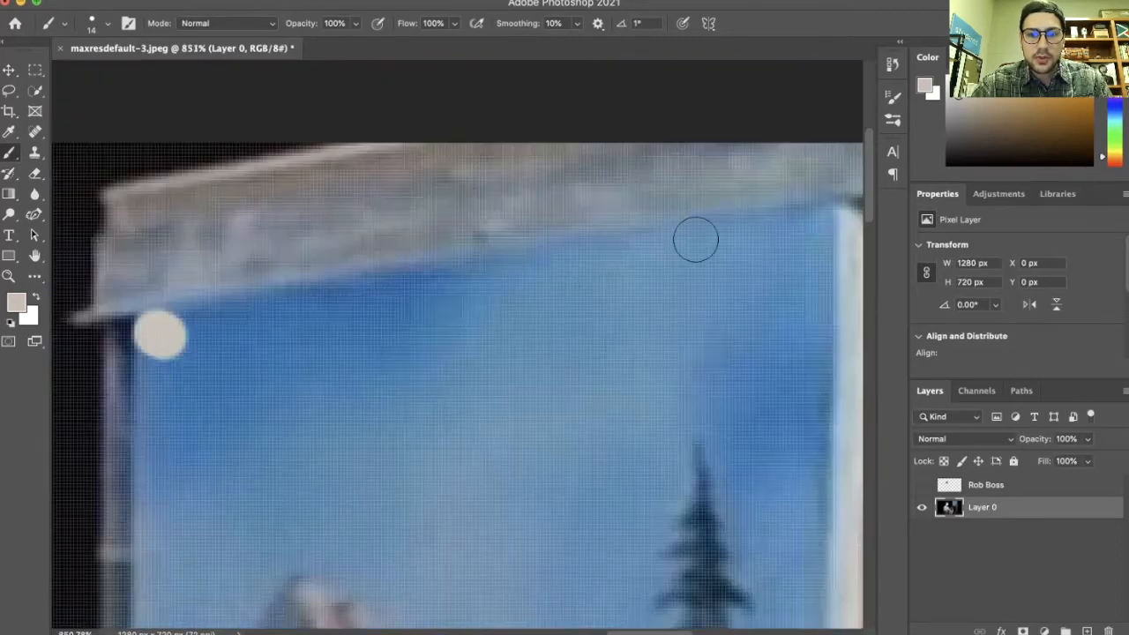
left_click(809, 219, "shift")
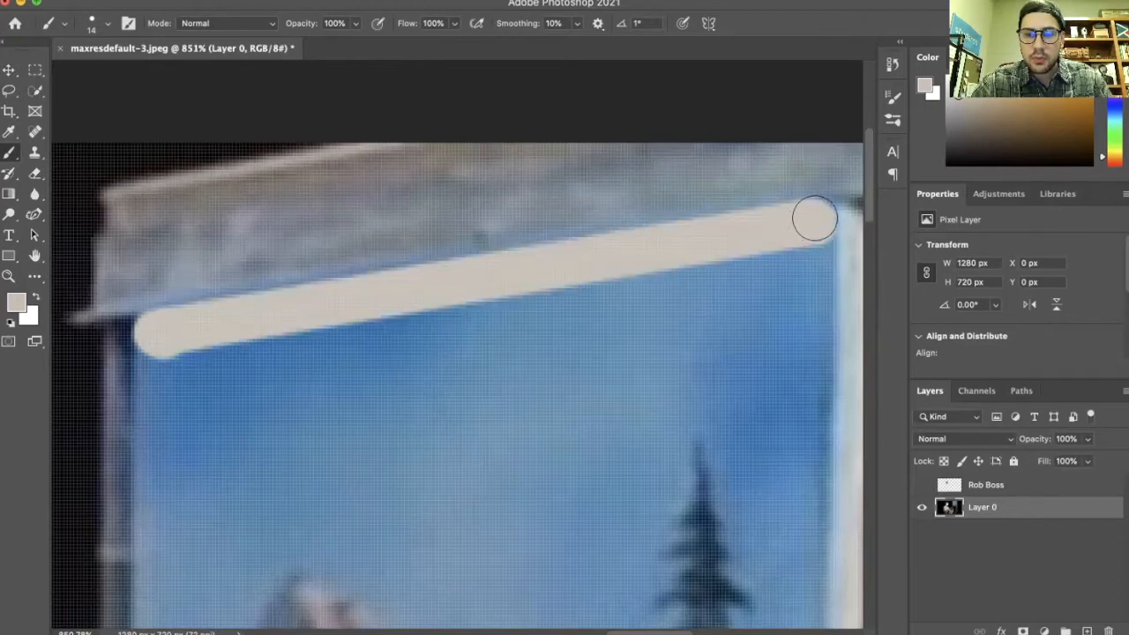
Paint straight beige lines down the canvas's right and left edges to complete the border
scroll(807, 239, "down", 20)
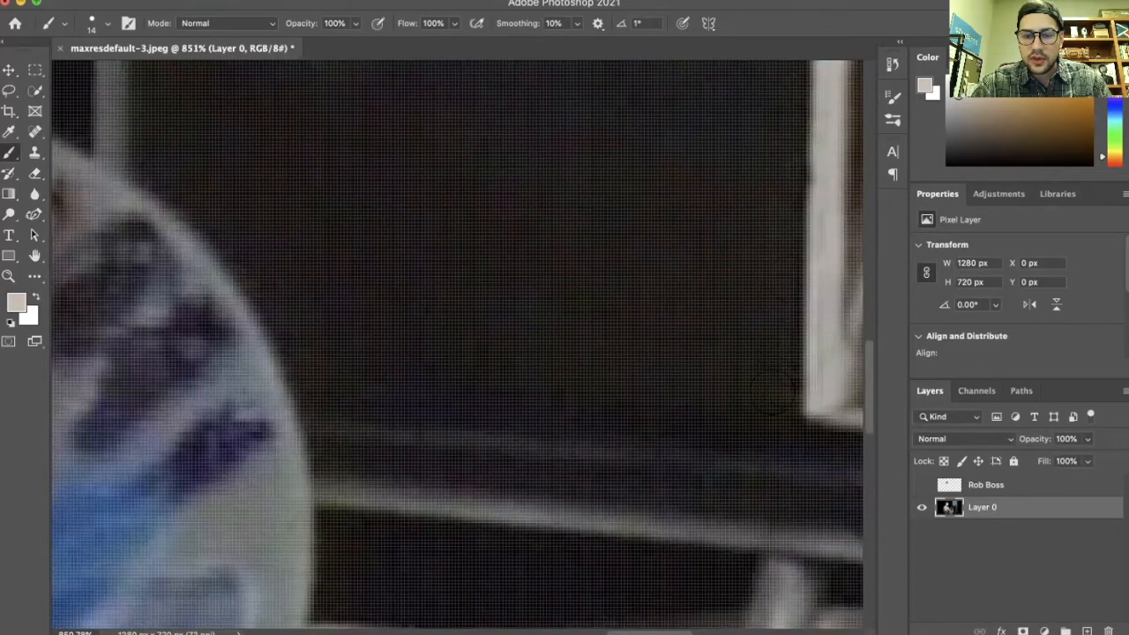
left_click(773, 385, "shift")
left_click_drag(773, 385, 777, 402)
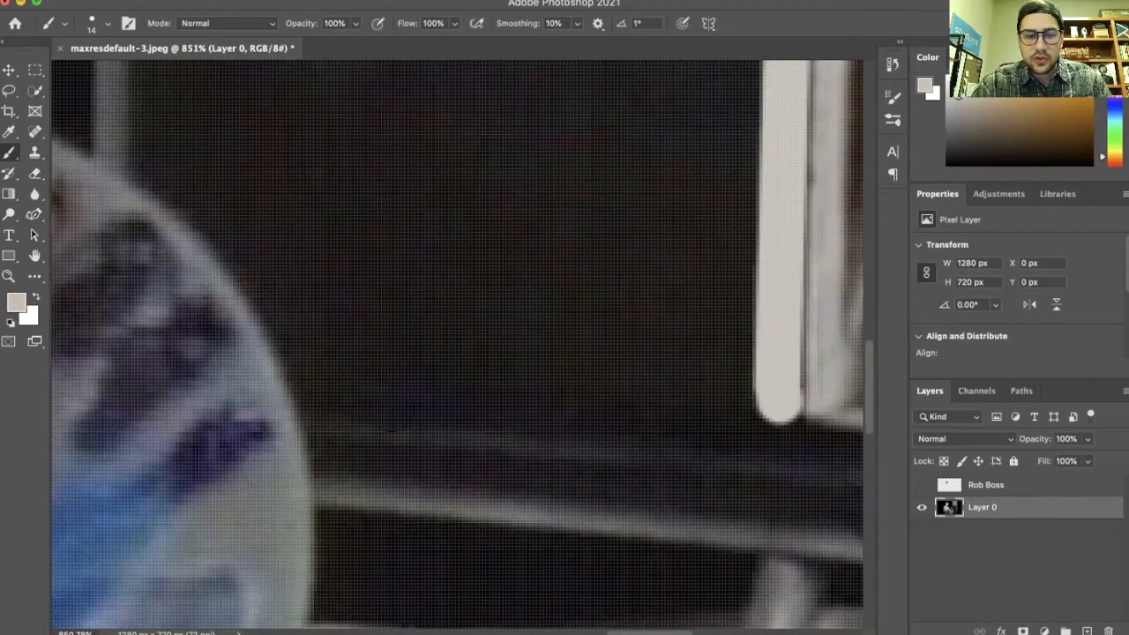
scroll(379, 462, "up", 15)
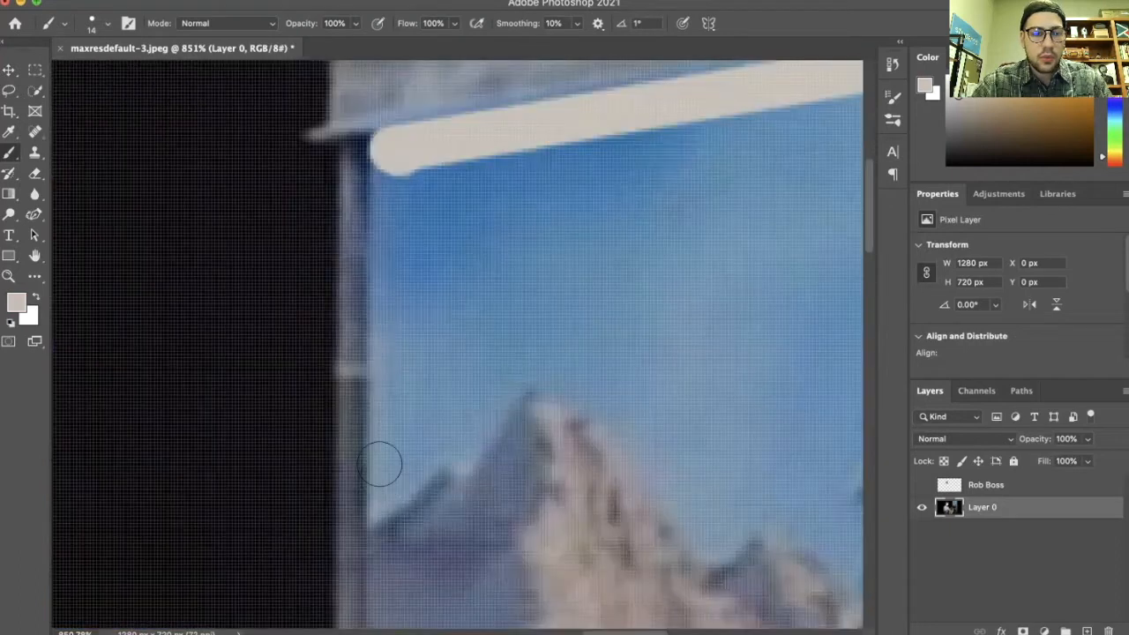
left_click(393, 150, "shift")
scroll(470, 217, "down", 10)
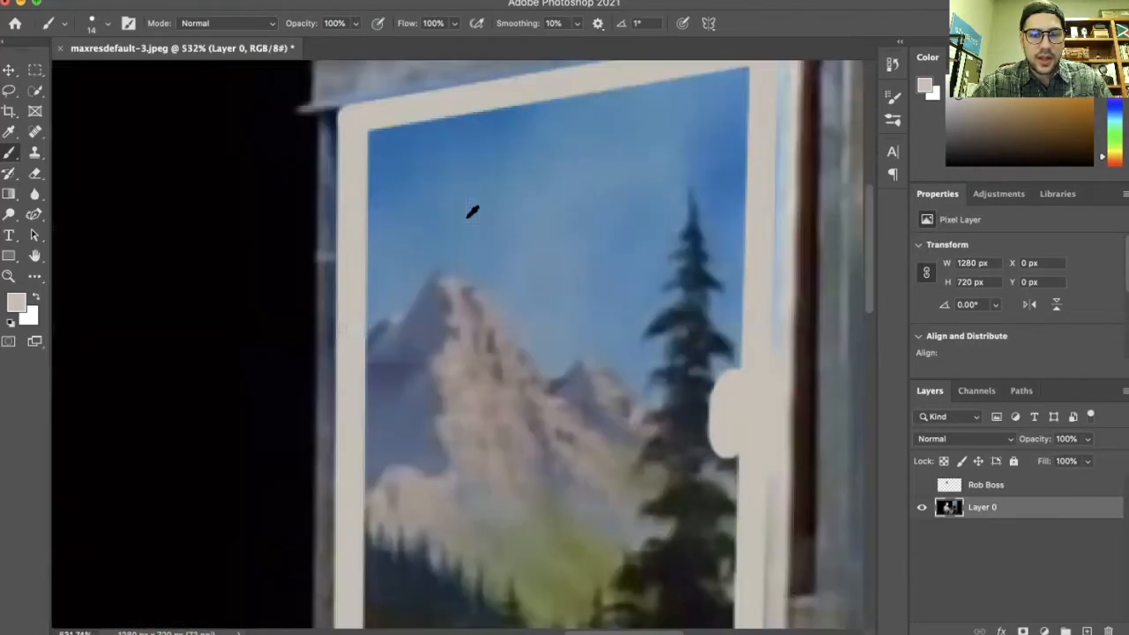
scroll(514, 247, "up", 4)
scroll(455, 276, "down", 5)
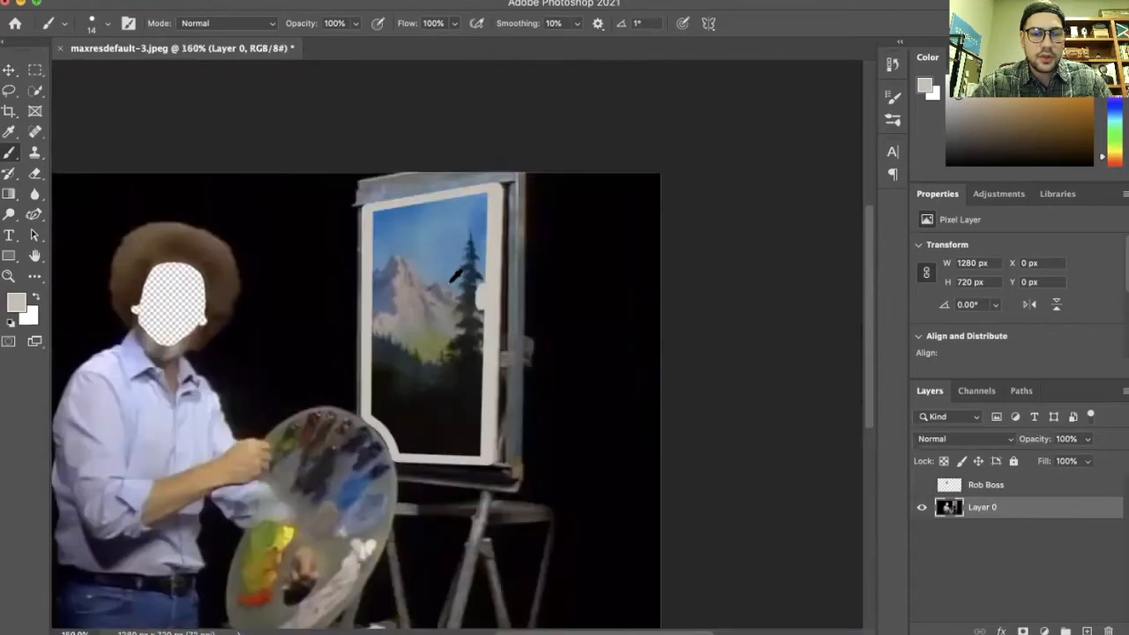
scroll(406, 277, "up", 3)
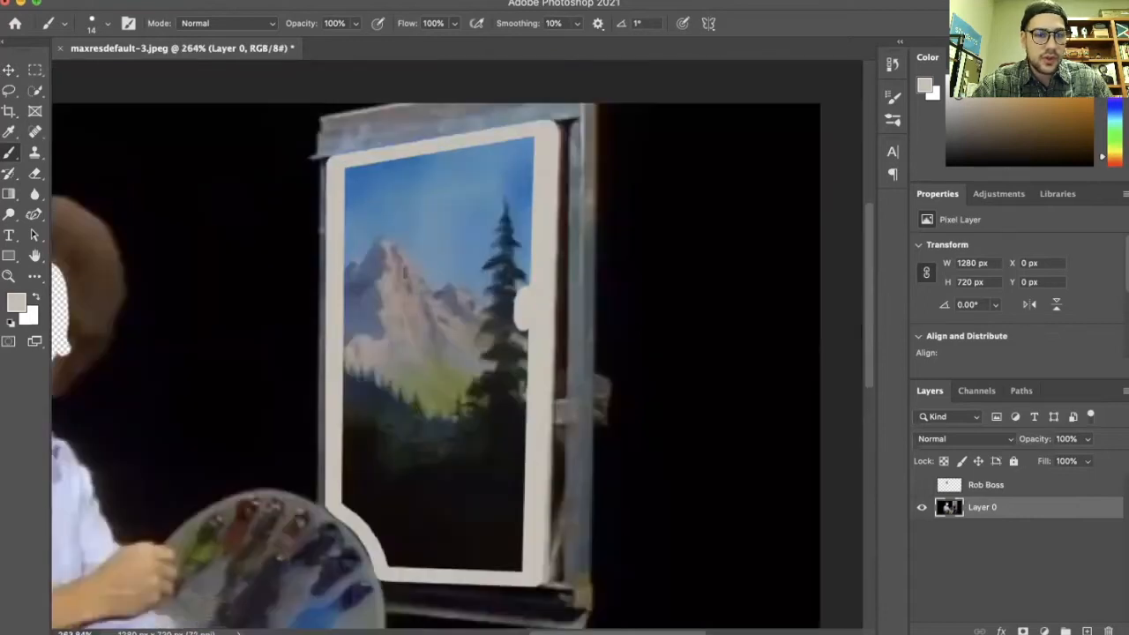
Select the painting inside the canvas border, paint it over with an 83 px brush, and deselect
left_click(36, 90)
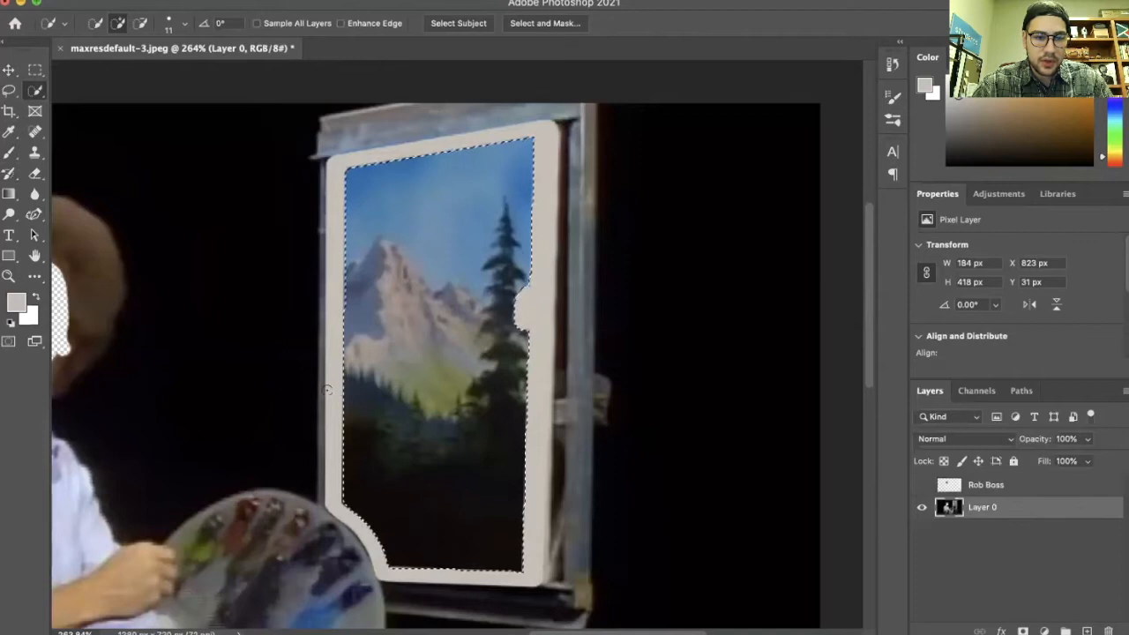
key("b")
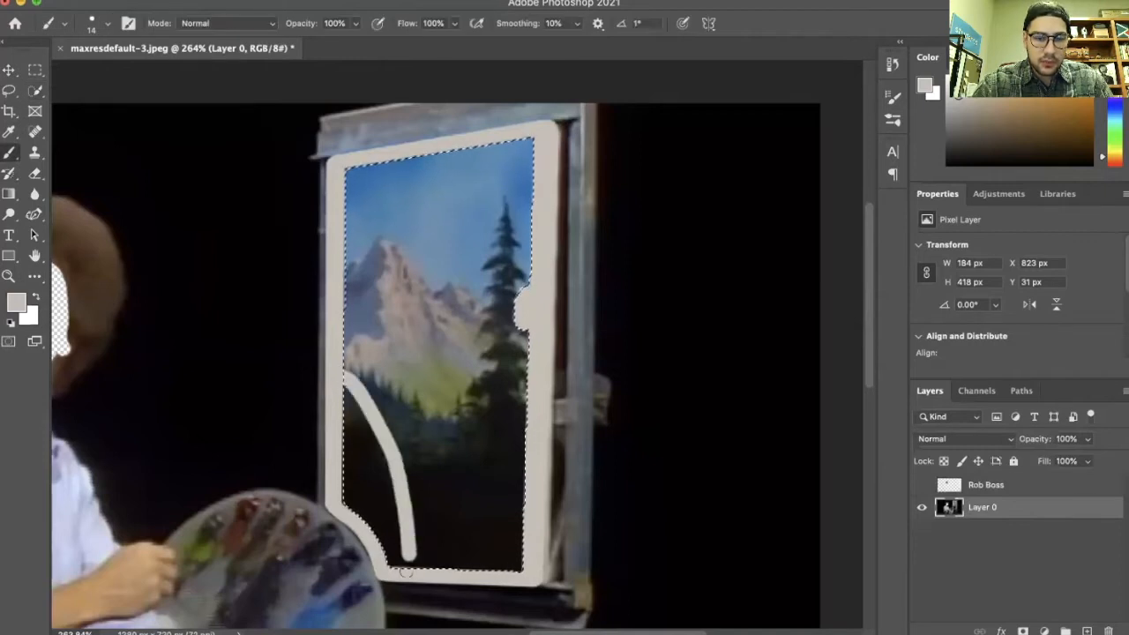
left_click(108, 24)
left_click_drag(94, 74, 124, 74)
left_click(424, 247)
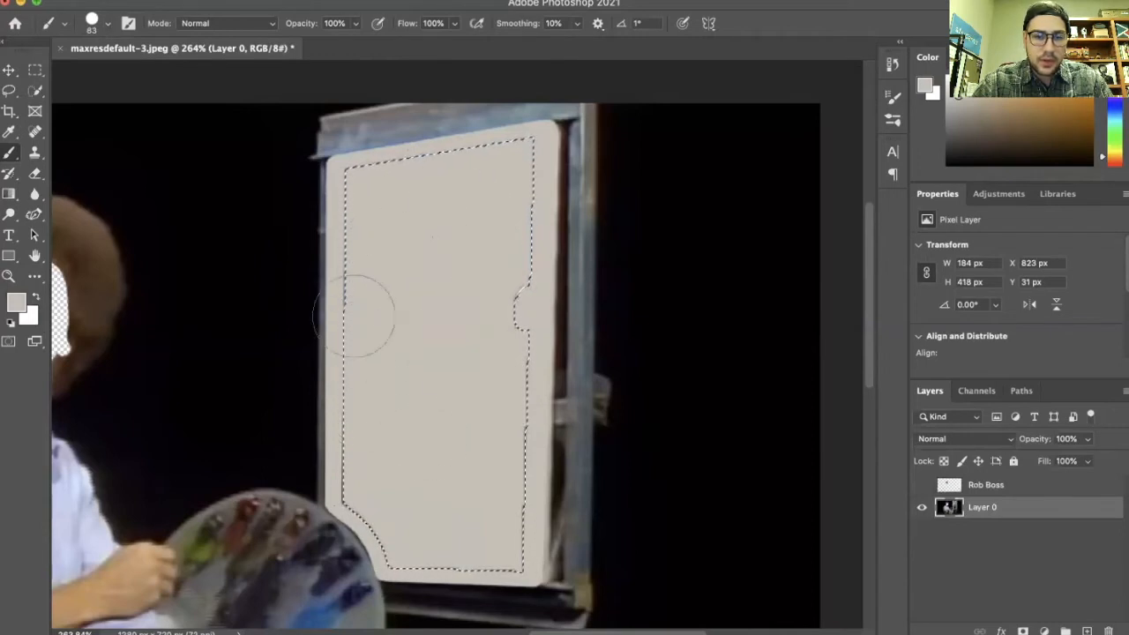
key("ctrl+d")
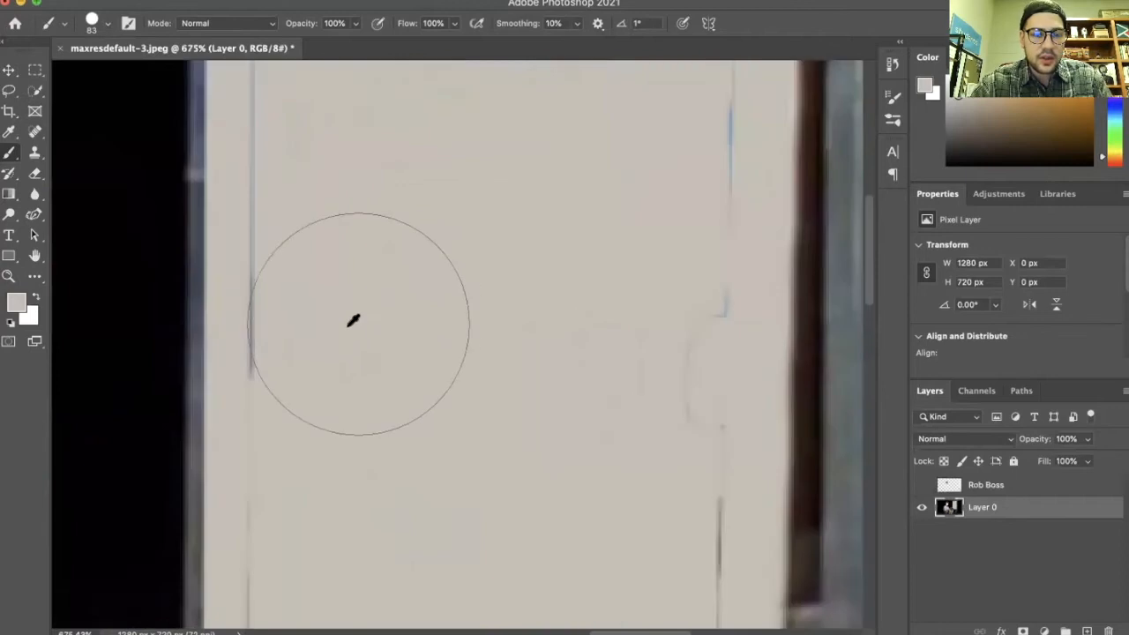
Brush over the leftover streaks on the blank canvas
scroll(358, 322, "up", 5)
mouse_move(358, 322)
left_mouse_down()
mouse_move(333, 418)
mouse_move(436, 340)
mouse_move(400, 323)
mouse_move(662, 286)
mouse_move(678, 272)
mouse_move(651, 310)
mouse_move(658, 503)
left_mouse_up()
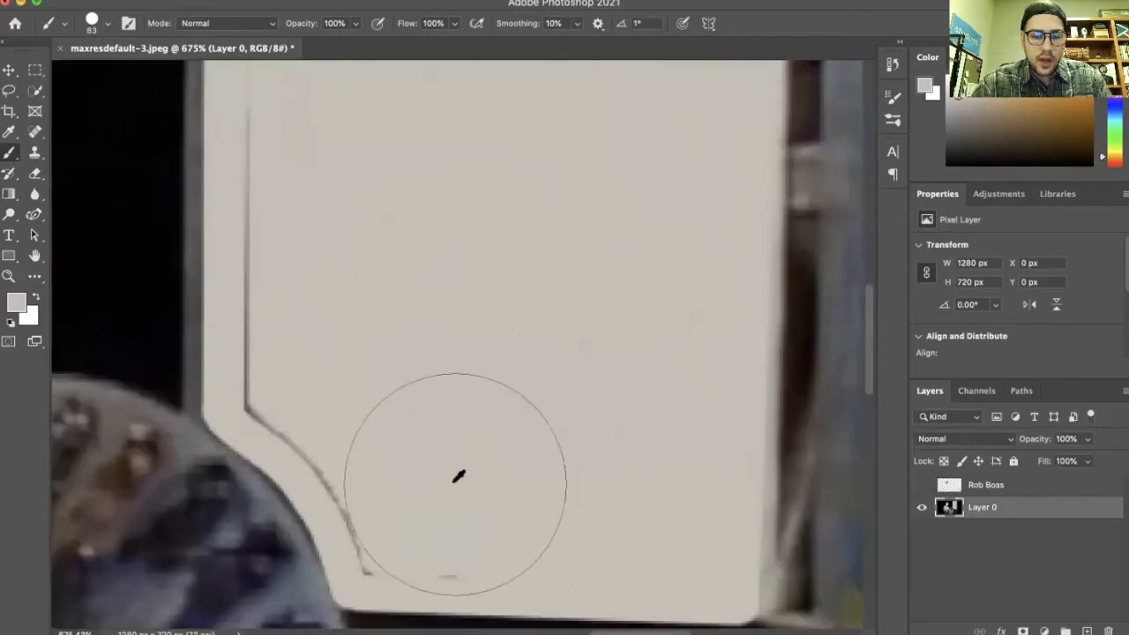
mouse_move(458, 474)
left_mouse_down()
mouse_move(429, 486)
mouse_move(405, 418)
mouse_move(337, 341)
left_mouse_up()
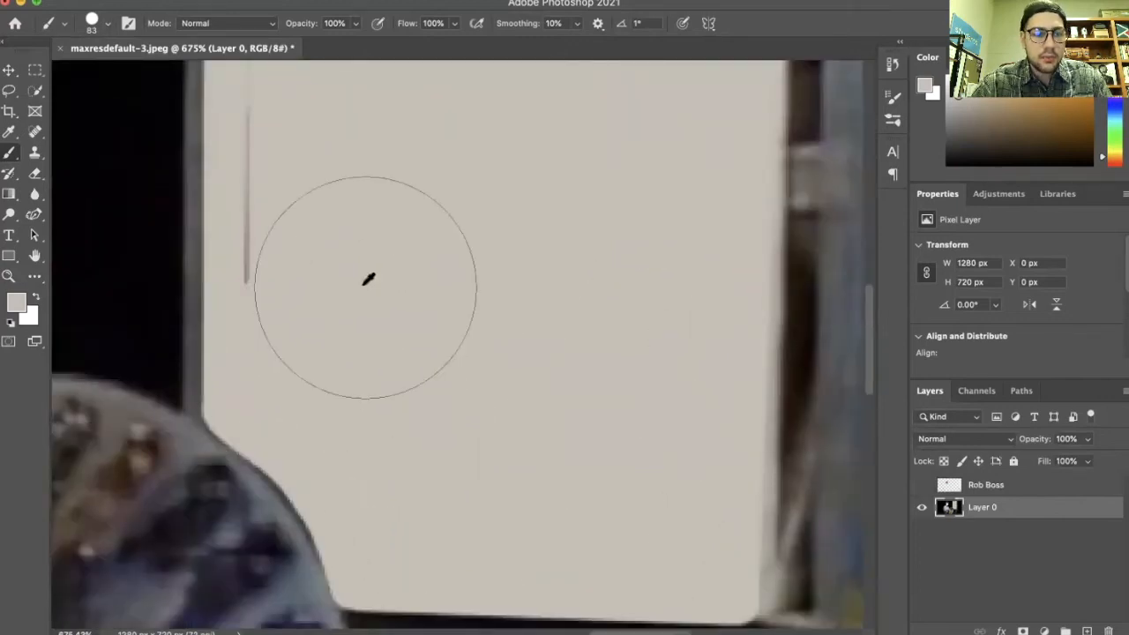
scroll(364, 269, "up", 3)
left_click_drag(354, 214, 344, 360)
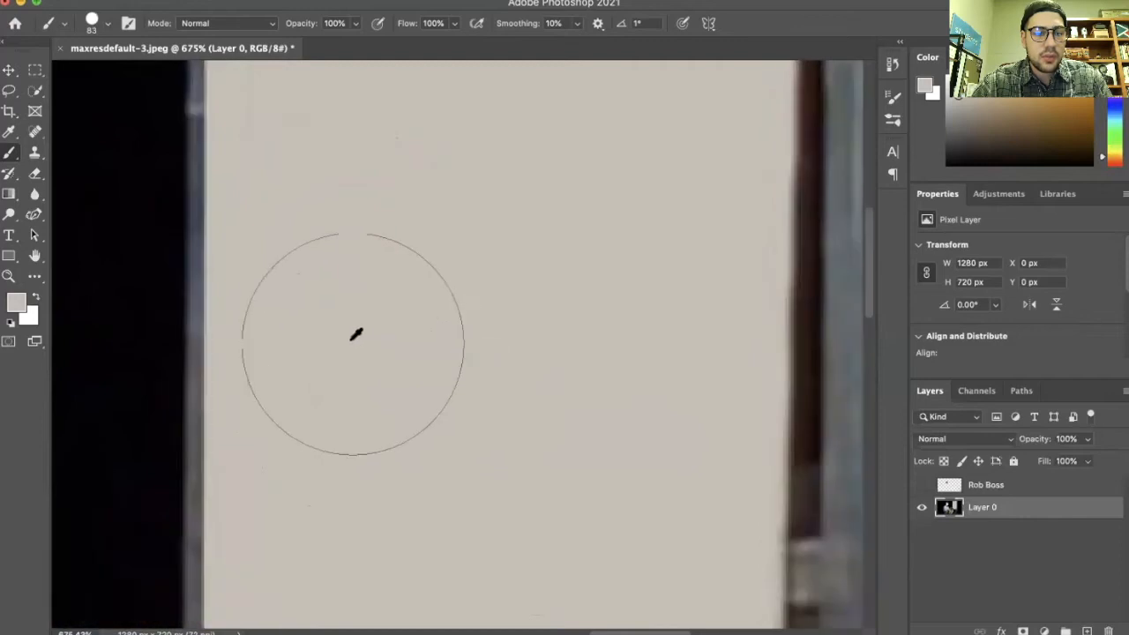
scroll(461, 418, "down", 3)
scroll(461, 418, "down", 5)
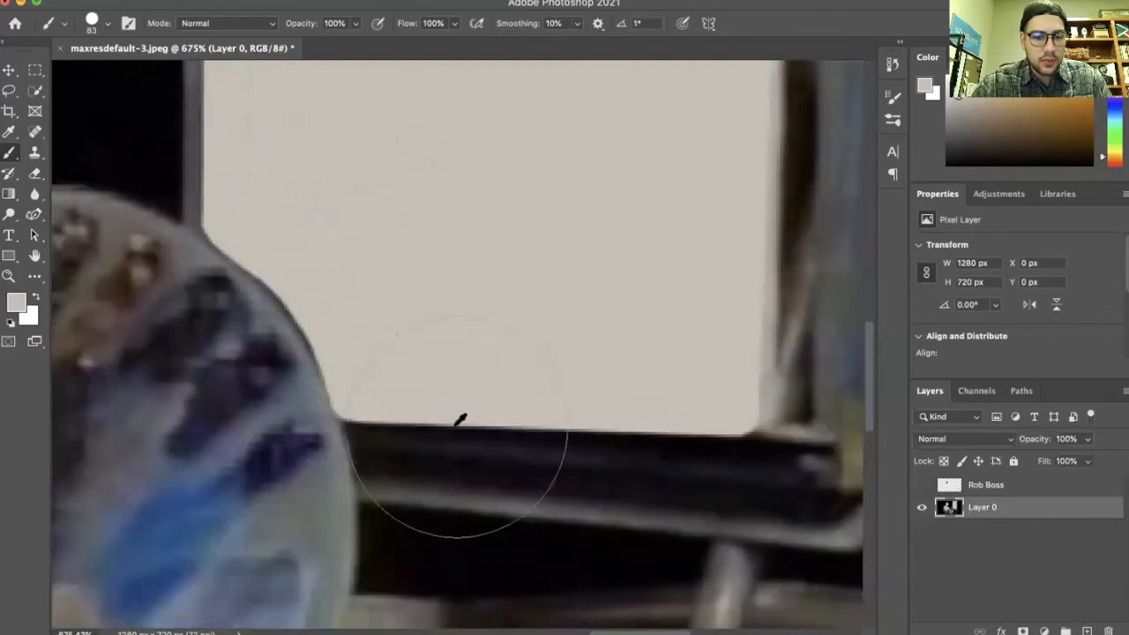
Touch up the canvas along the palette's edge with a 6 px brush at 66% opacity
scroll(472, 295, "up", 2)
scroll(472, 296, "left", 1)
scroll(424, 304, "left", 1)
scroll(423, 304, "up", 1)
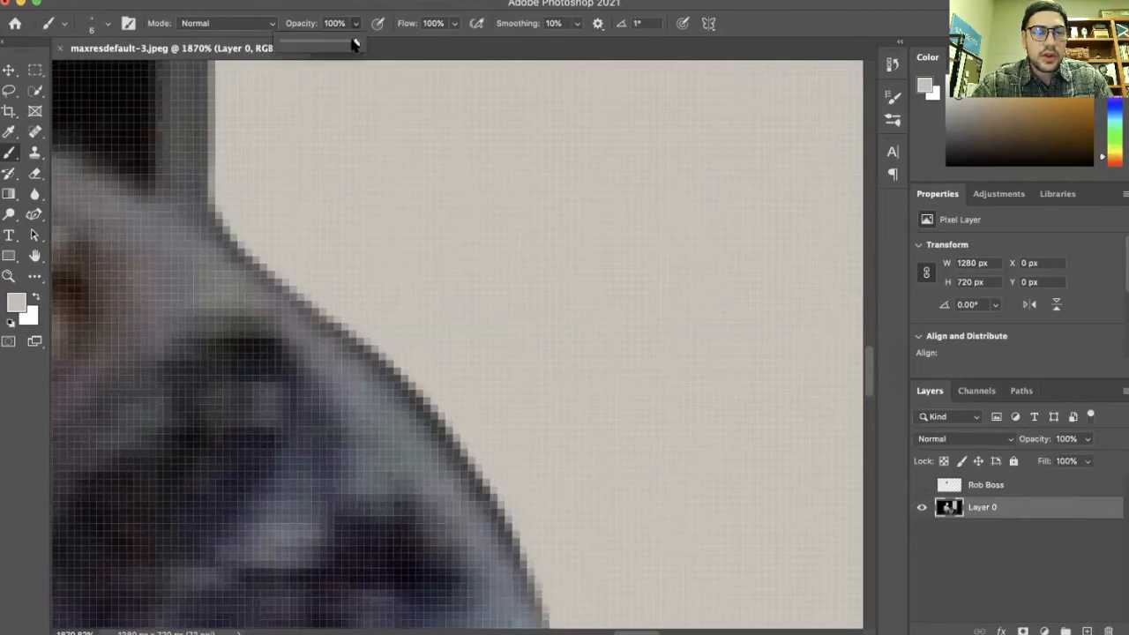
left_click(341, 170)
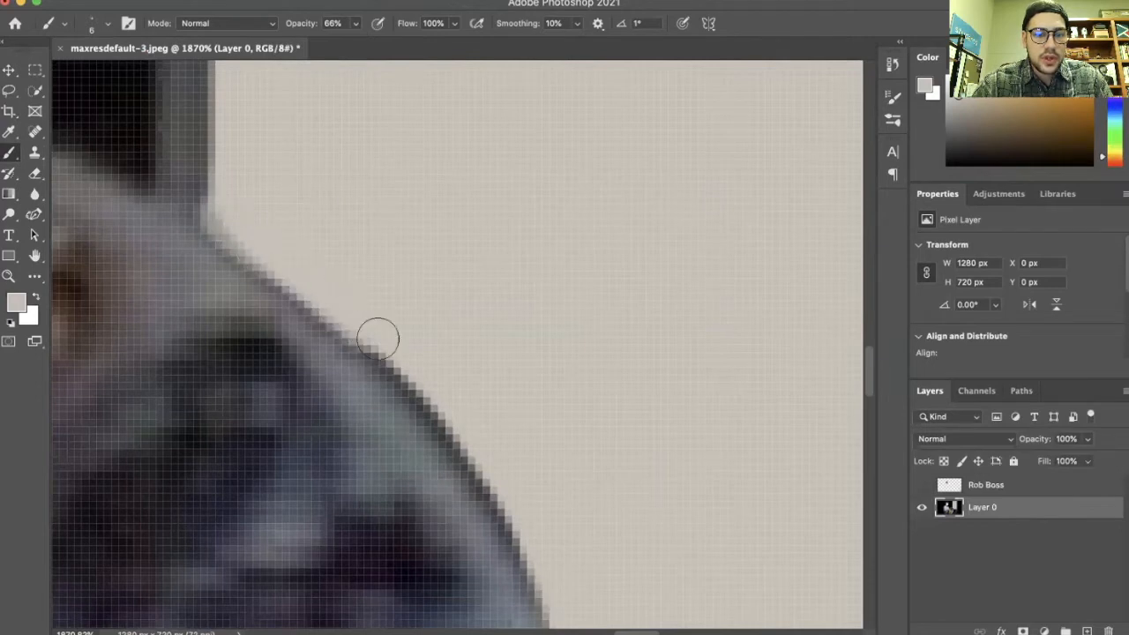
scroll(348, 172, "down", 3)
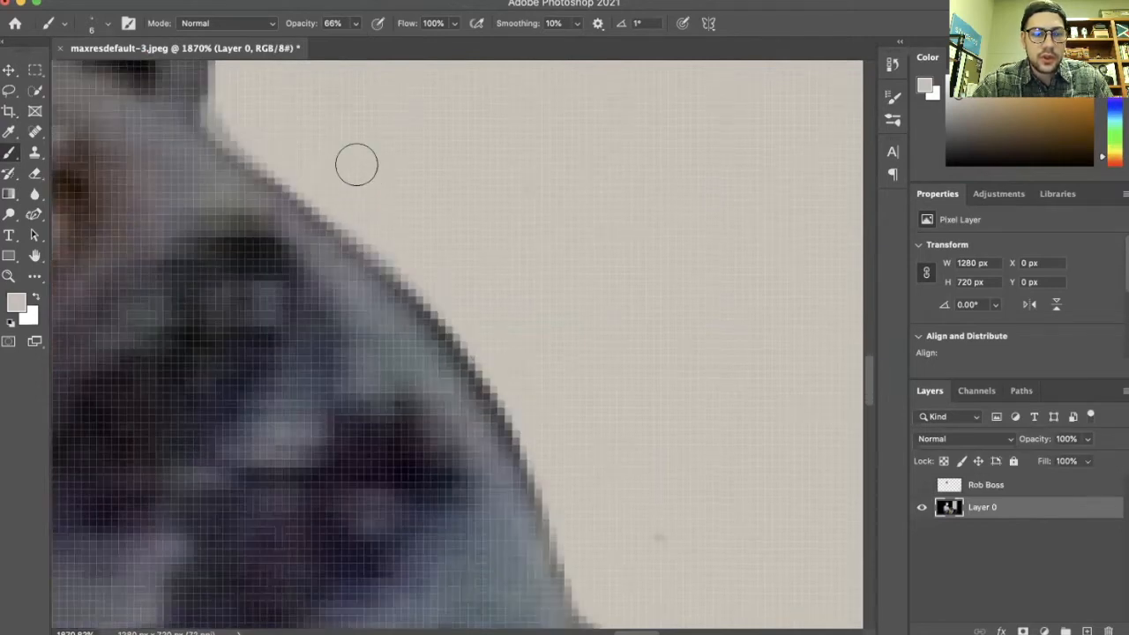
left_click_drag(361, 215, 411, 279)
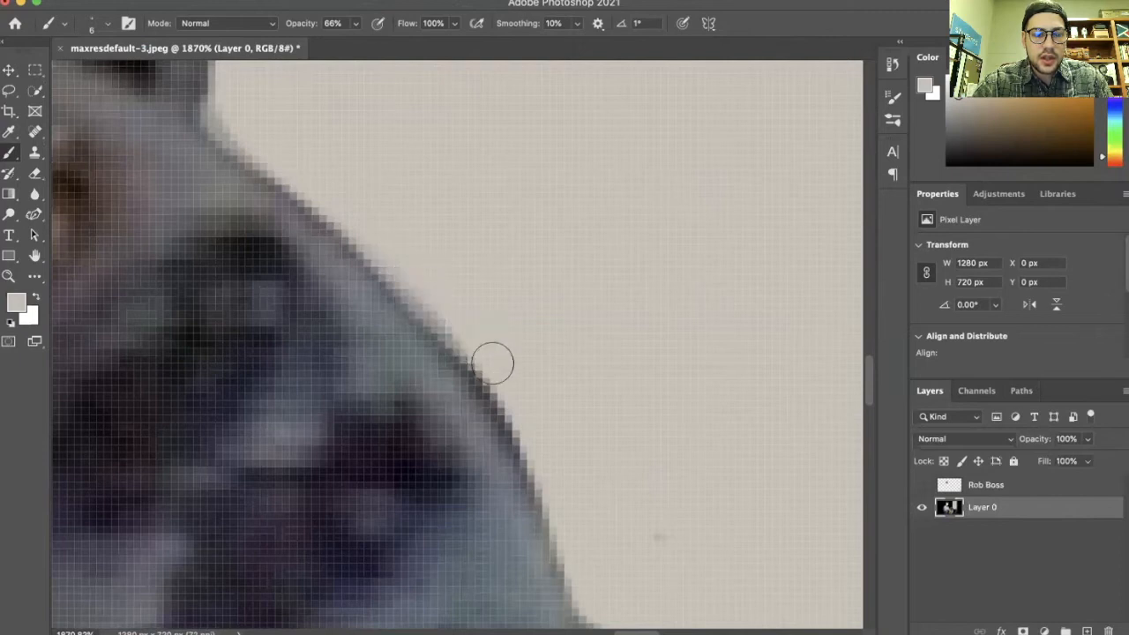
scroll(516, 363, "down", 2)
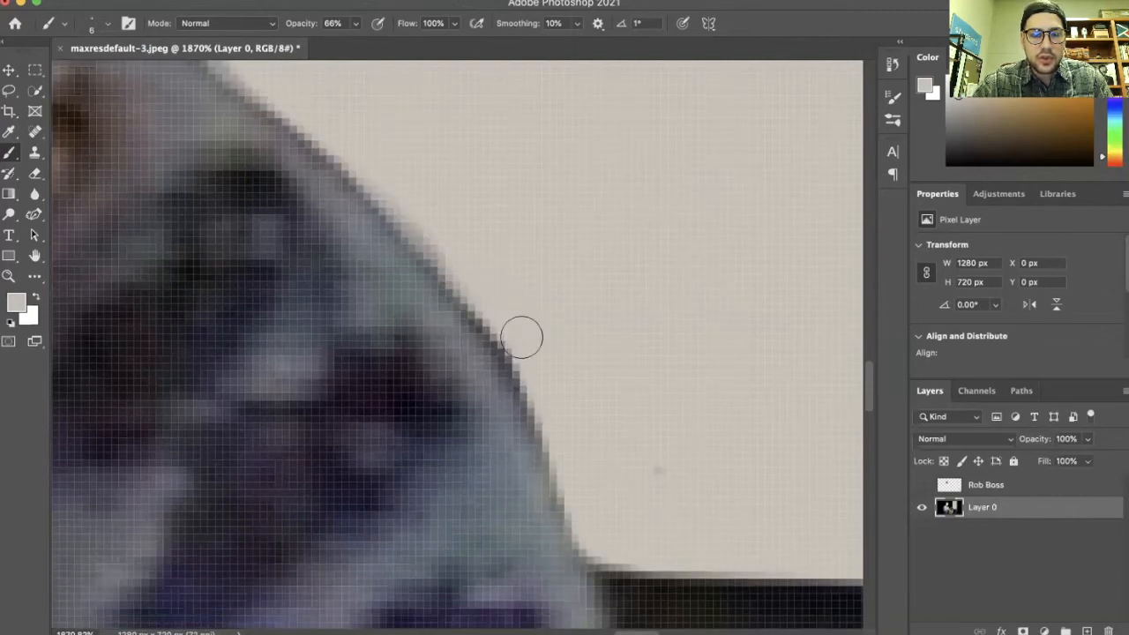
mouse_move(460, 268)
left_mouse_down()
mouse_move(519, 346)
mouse_move(563, 460)
left_mouse_up()
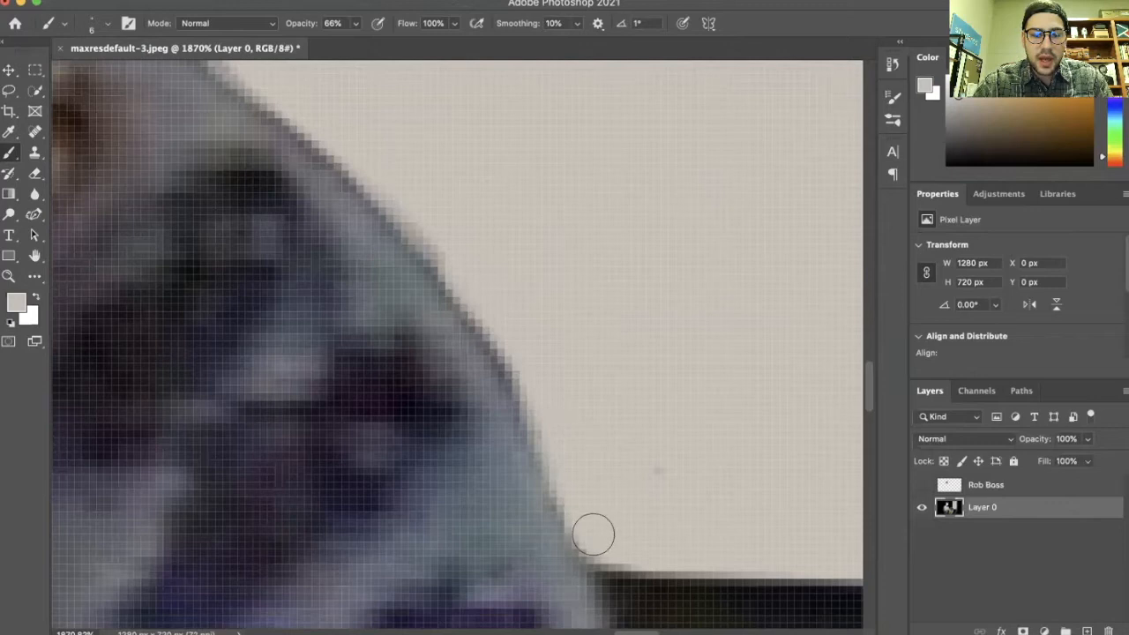
mouse_move(583, 537)
left_mouse_down()
mouse_move(484, 312)
mouse_move(426, 230)
left_mouse_up()
left_click_drag(345, 132, 255, 80)
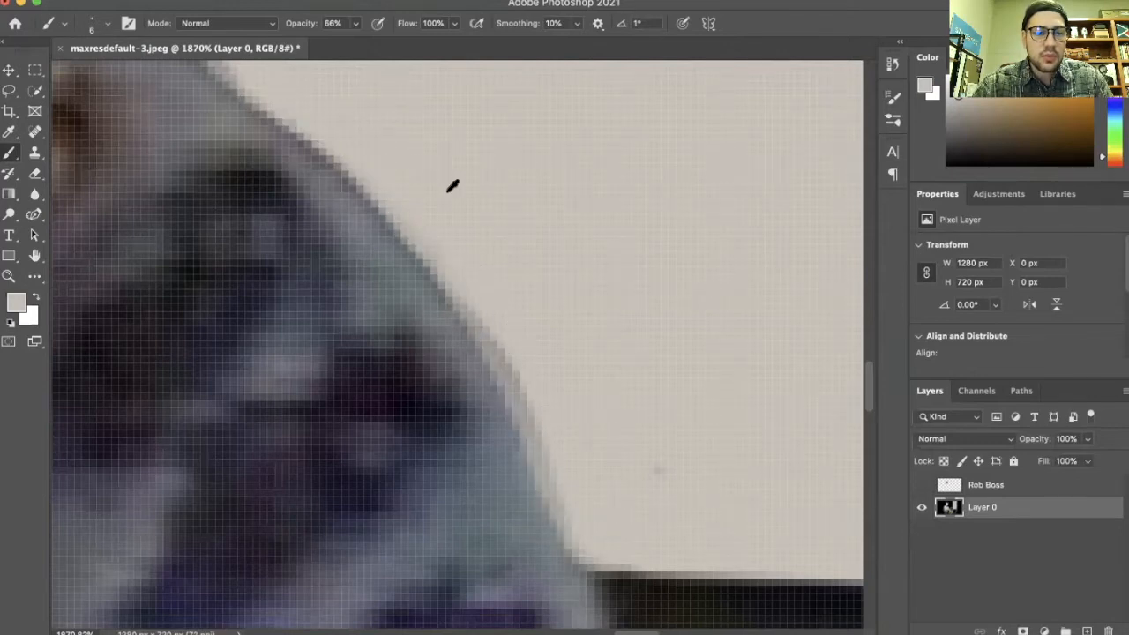
scroll(446, 183, "down", 10)
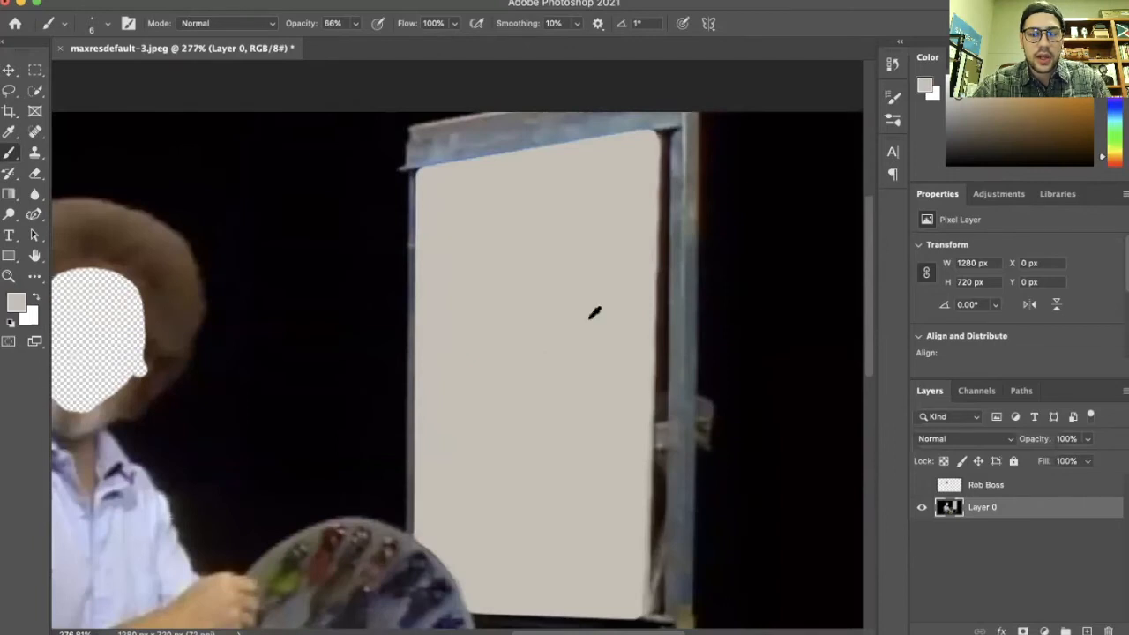
scroll(593, 312, "down", 5)
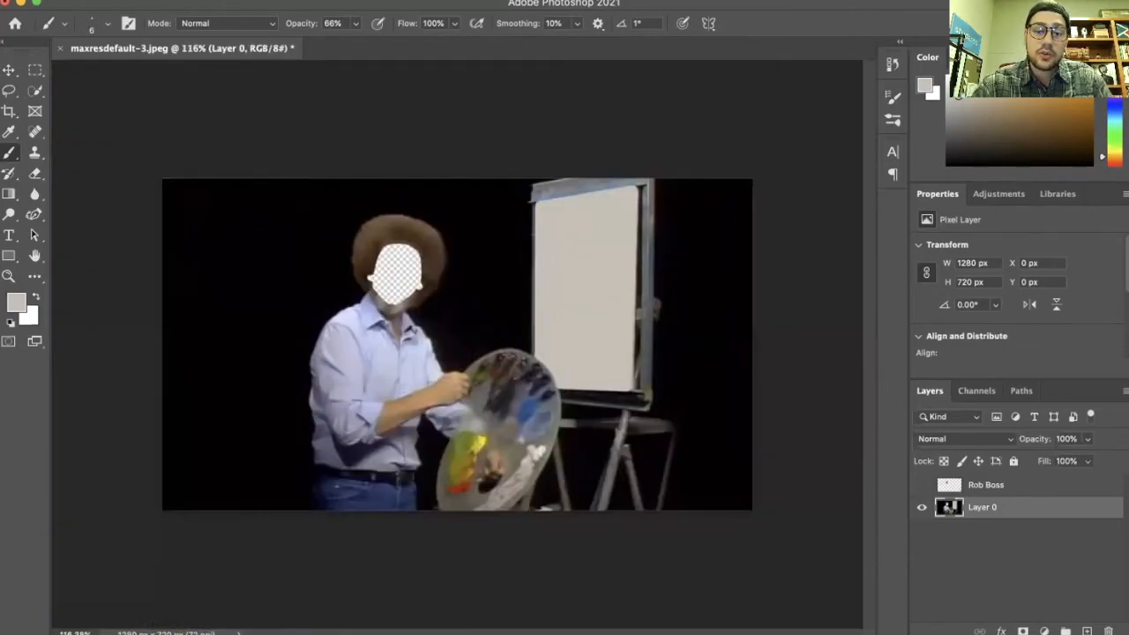
scroll(430, 266, "up", 3)
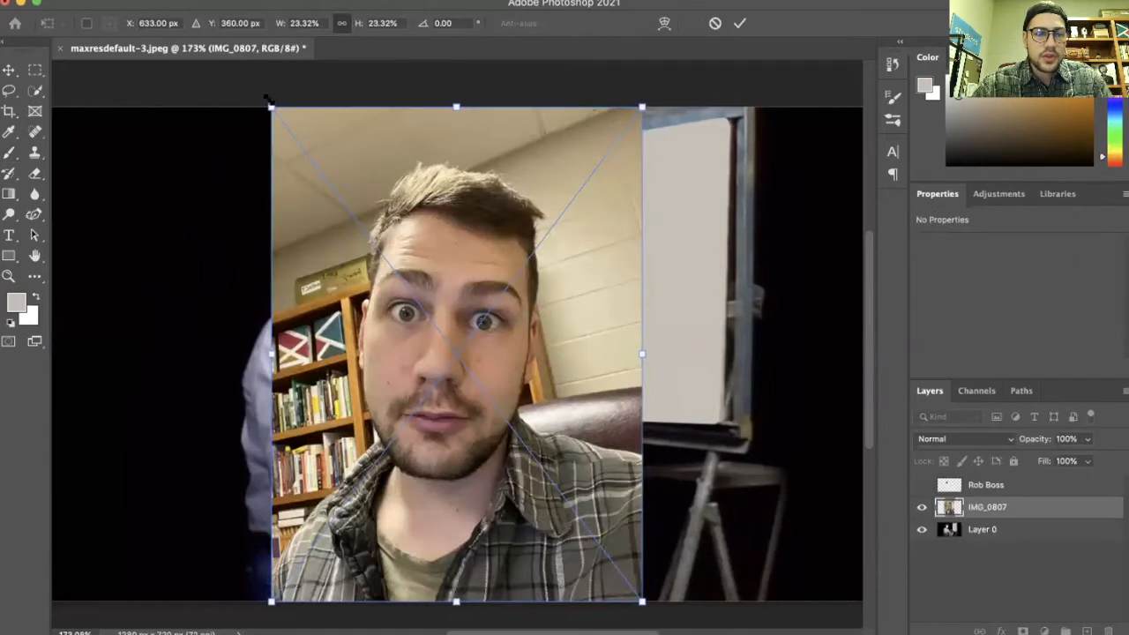
Place the selfie photo IMG_0807 into the image, shrink it, and move its layer below Layer 0
left_click_drag(271, 107, 429, 315)
left_click_drag(592, 454, 441, 261)
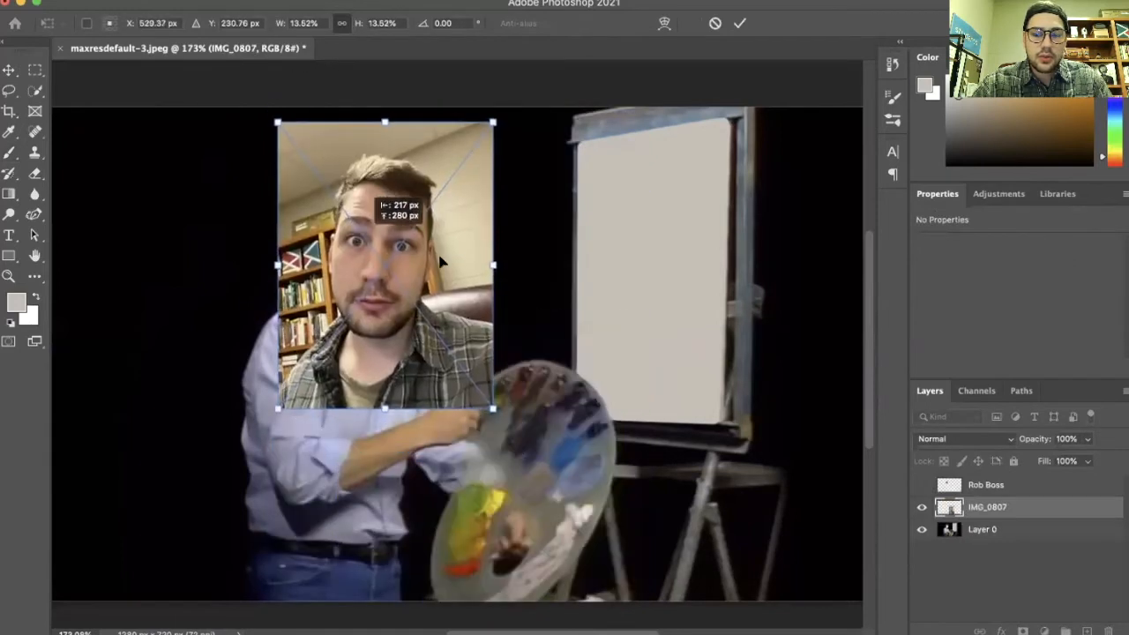
left_click_drag(991, 529, 987, 537)
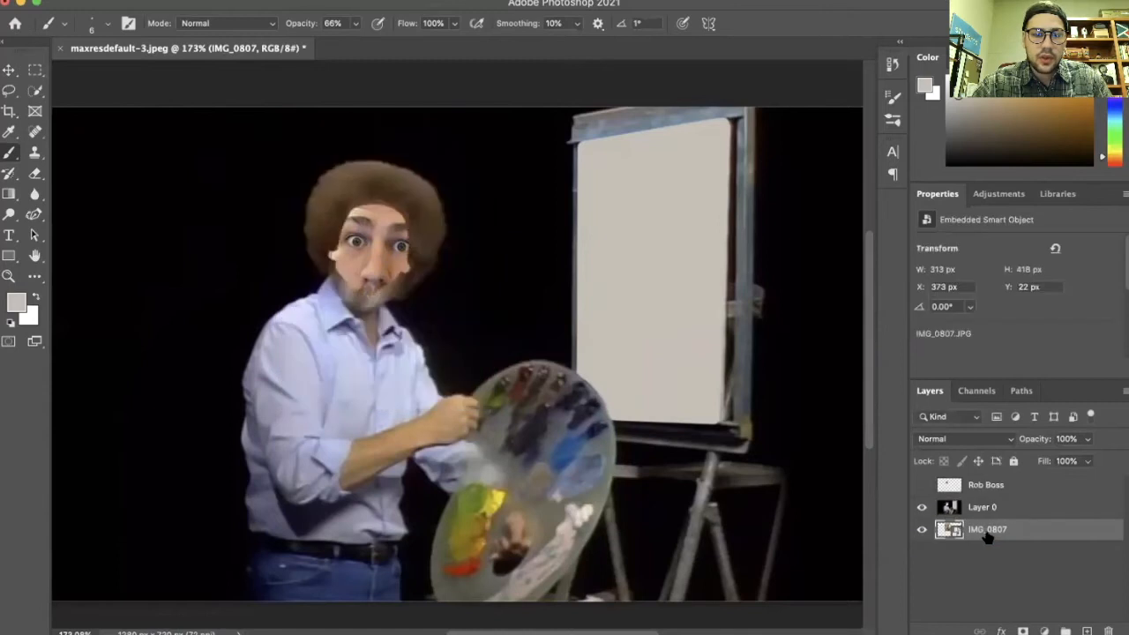
Bring the photo layer above Layer 0, enlarge it to about 453 × 605 px, and position it over the head
left_click(11, 69)
left_click_drag(378, 263, 385, 232)
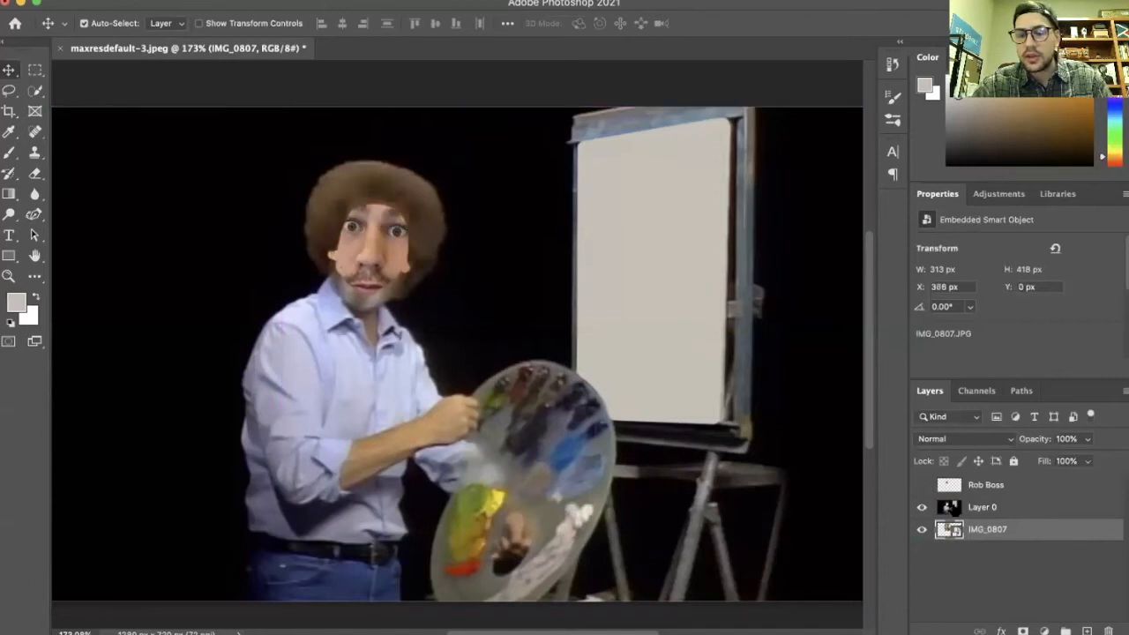
left_click_drag(1032, 535, 1028, 505)
mouse_move(767, 46)
left_mouse_down()
mouse_move(748, 64)
mouse_move(773, 42)
left_mouse_up()
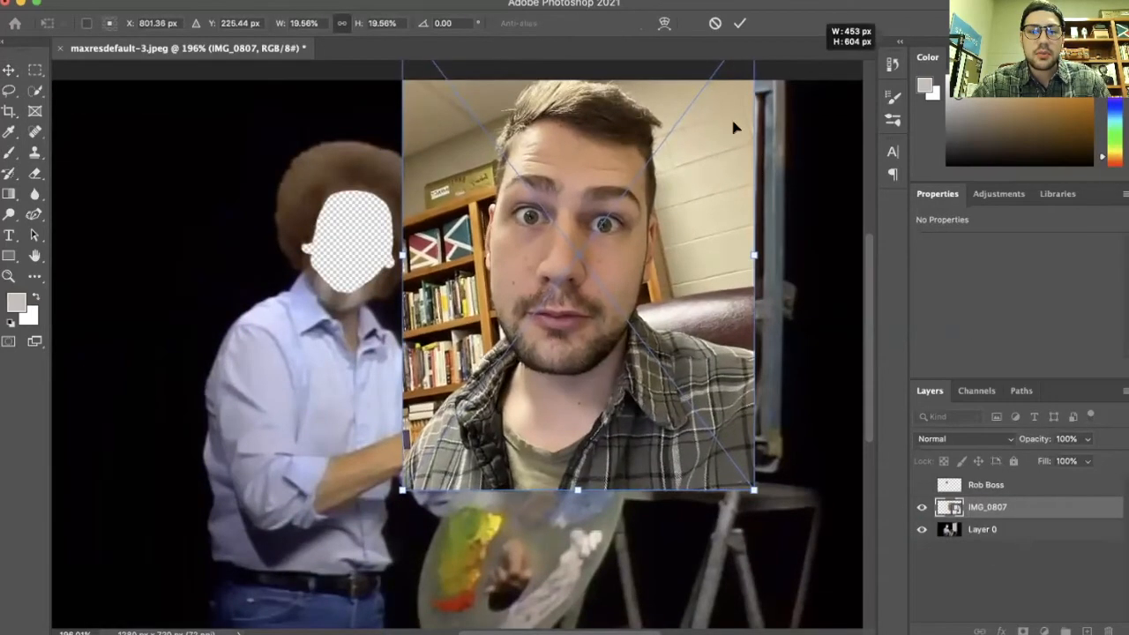
left_click_drag(658, 231, 555, 278)
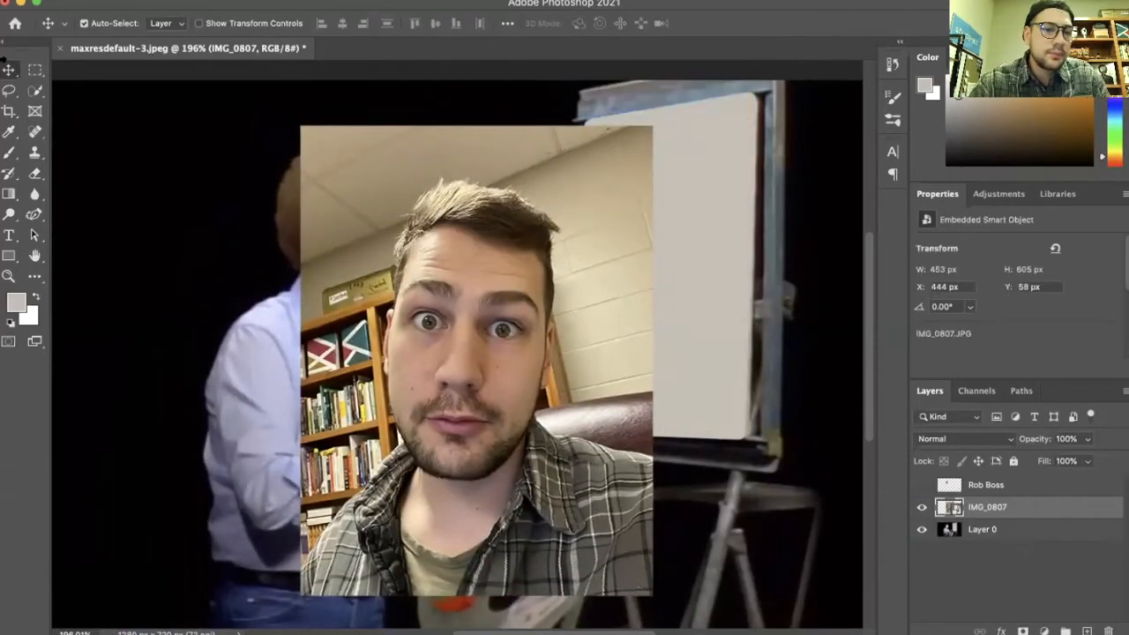
Select the wall around the person in the photo, delete it, and deselect
left_click(34, 90)
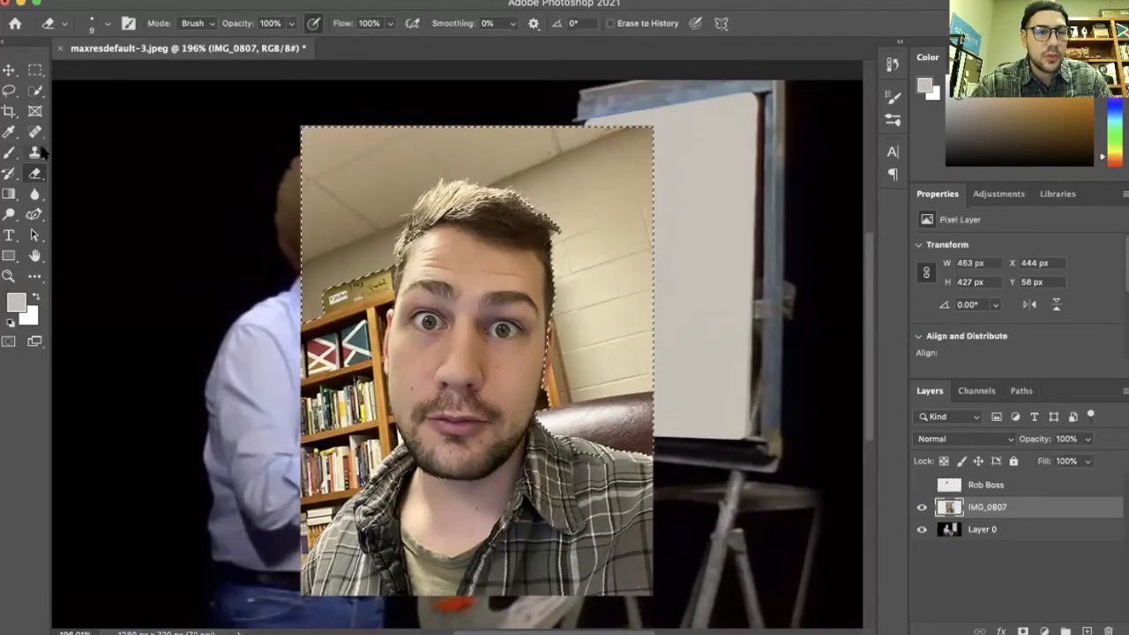
key("Delete")
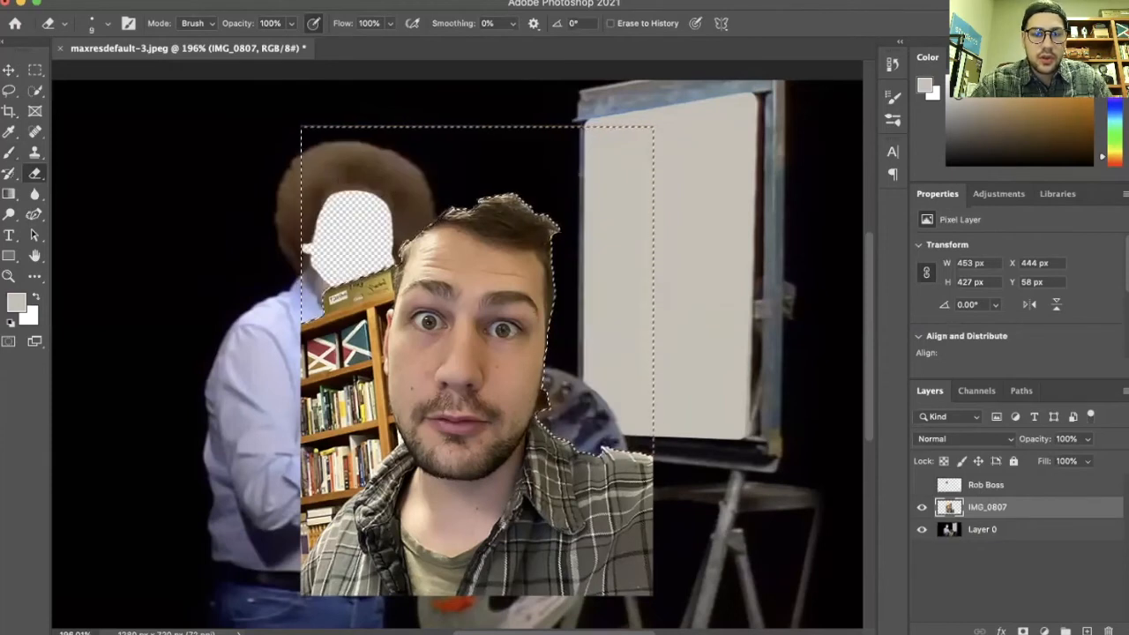
scroll(358, 234, "down", 3)
scroll(328, 232, "up", 3)
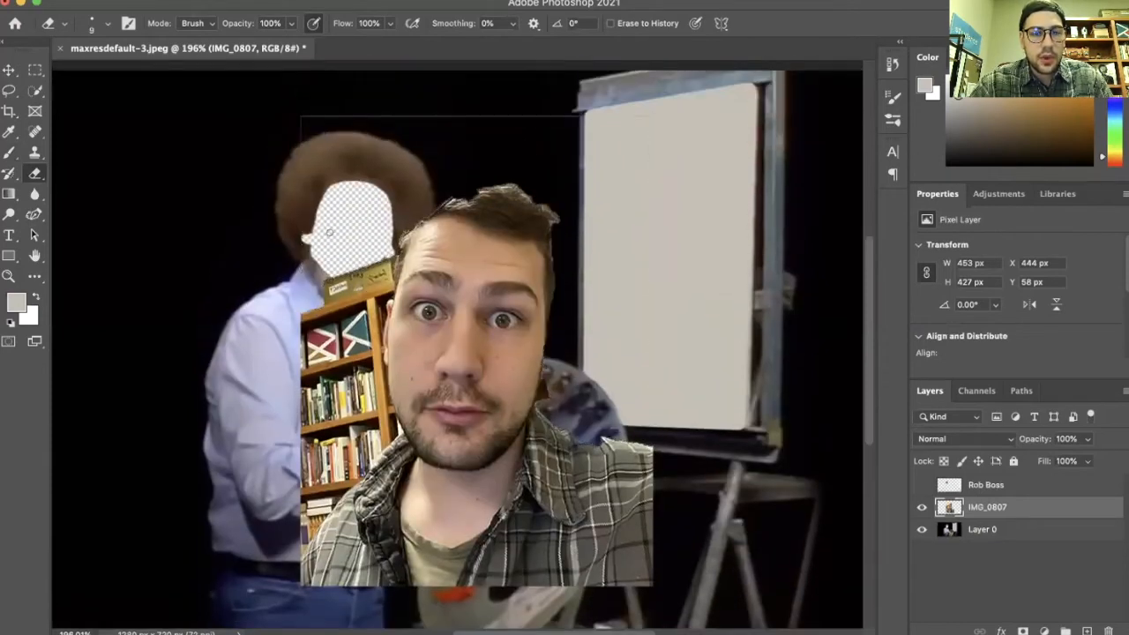
key("ctrl+d")
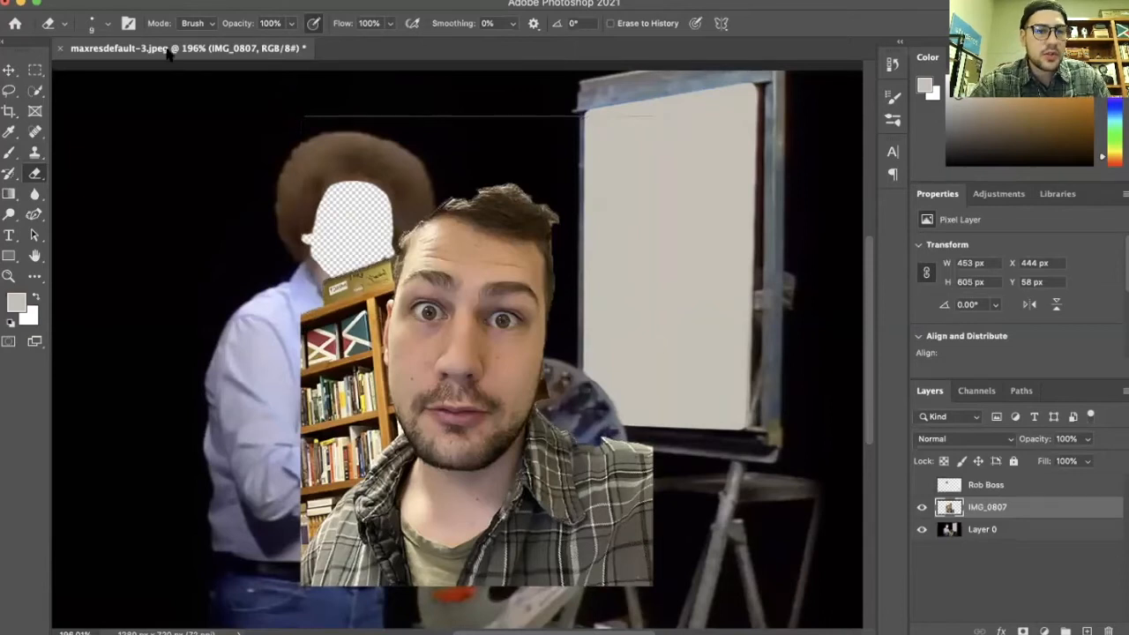
Set the eraser to 118 px and erase the remaining photo background around the head
left_click(107, 25)
left_click_drag(134, 78, 140, 77)
left_click(383, 99)
left_click_drag(262, 102, 690, 113)
mouse_move(688, 388)
left_mouse_down()
mouse_move(650, 411)
mouse_move(342, 467)
left_mouse_up()
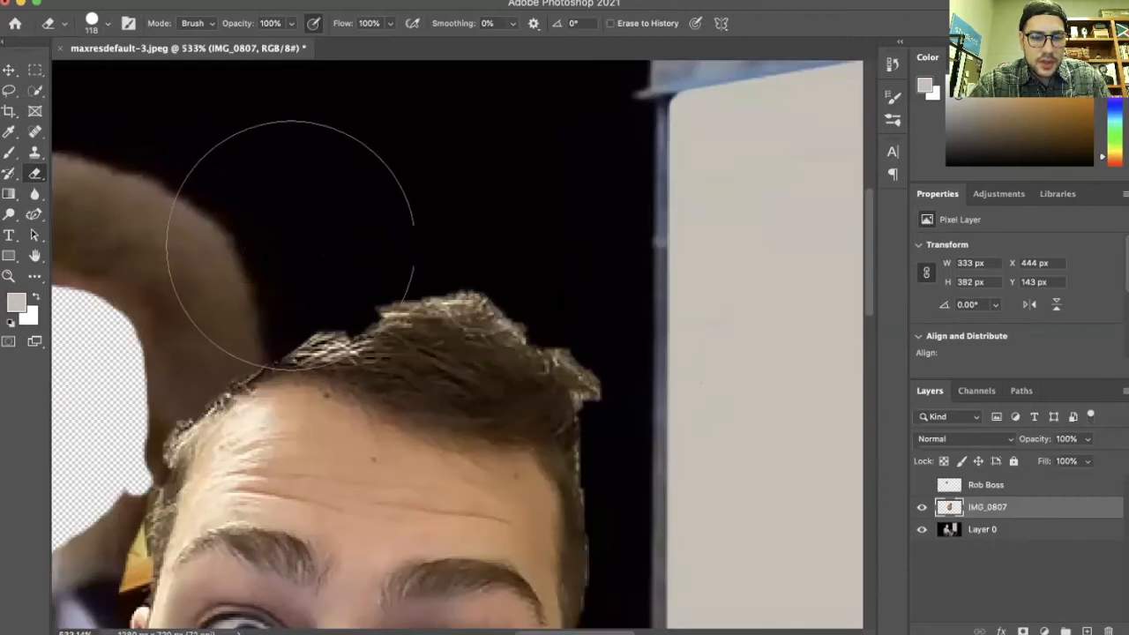
Erase the leftover dark background along the right side of the photo's head
left_click(296, 248)
mouse_move(328, 241)
left_mouse_down()
mouse_move(453, 265)
mouse_move(497, 283)
mouse_move(507, 309)
mouse_move(547, 316)
mouse_move(666, 377)
left_mouse_up()
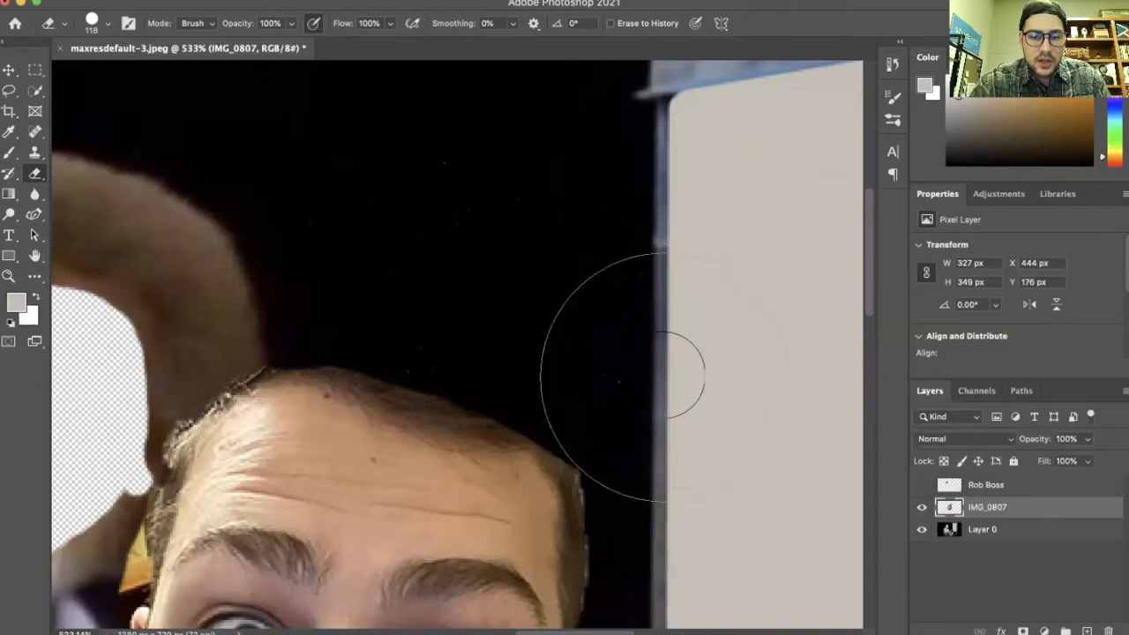
scroll(660, 372, "down", 2)
scroll(660, 370, "left", 5)
scroll(306, 226, "down", 5)
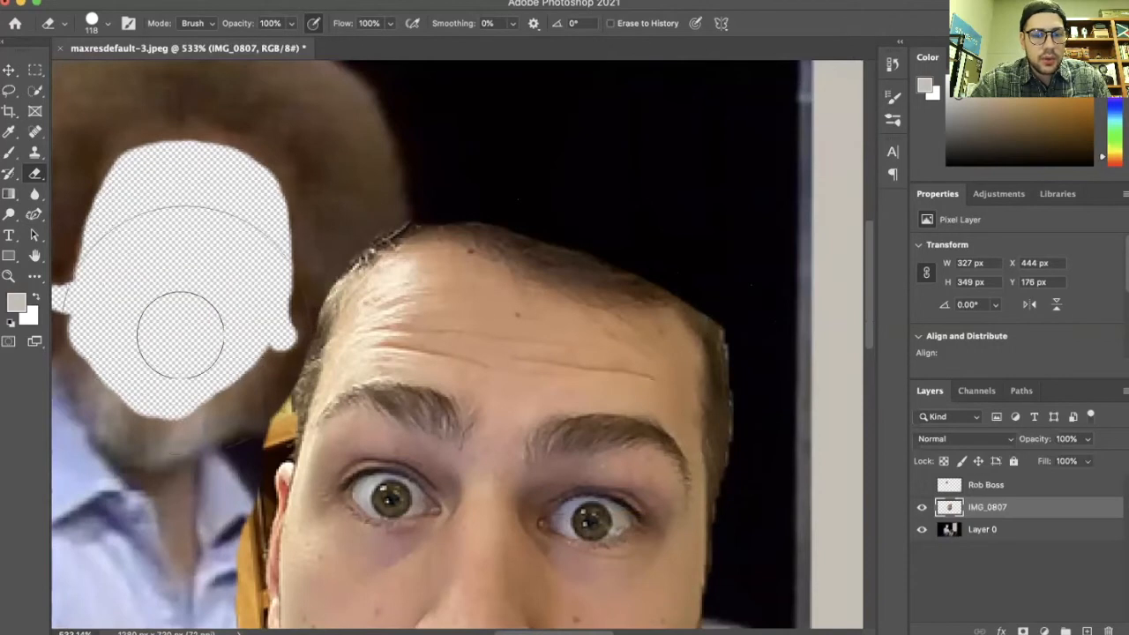
scroll(398, 314, "right", 4)
scroll(399, 314, "down", 1)
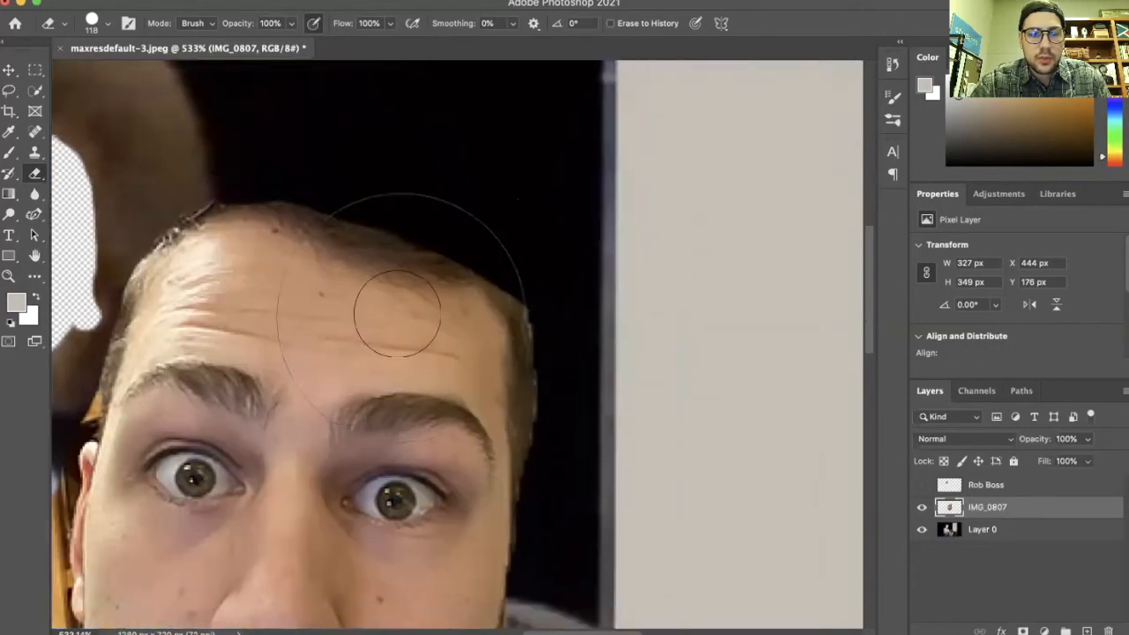
scroll(396, 314, "down", 5)
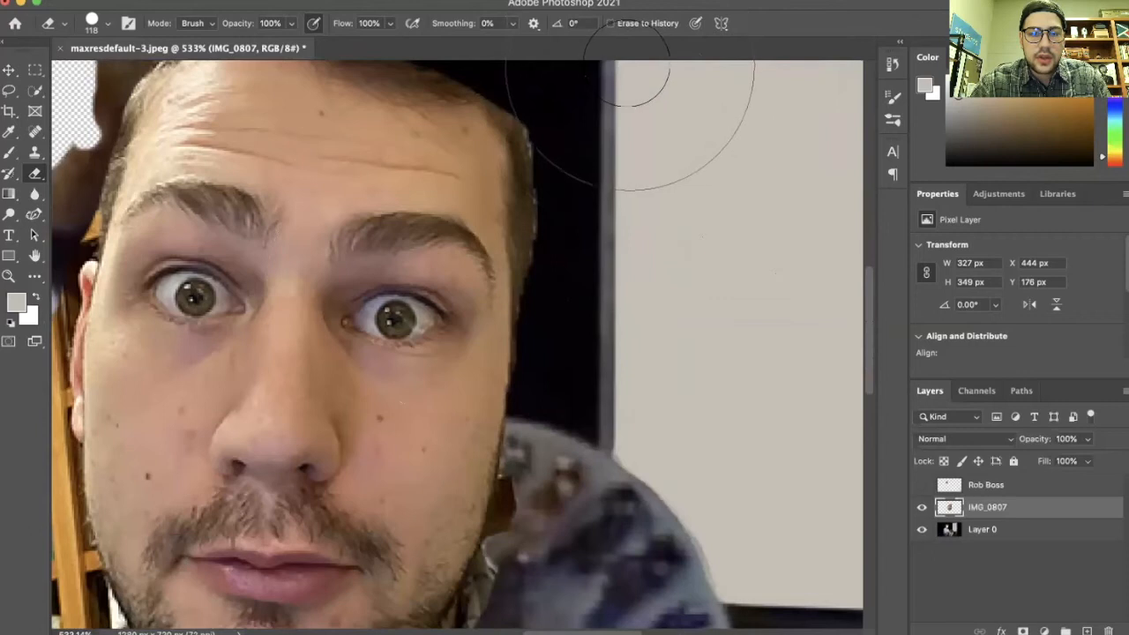
scroll(616, 78, "up", 1)
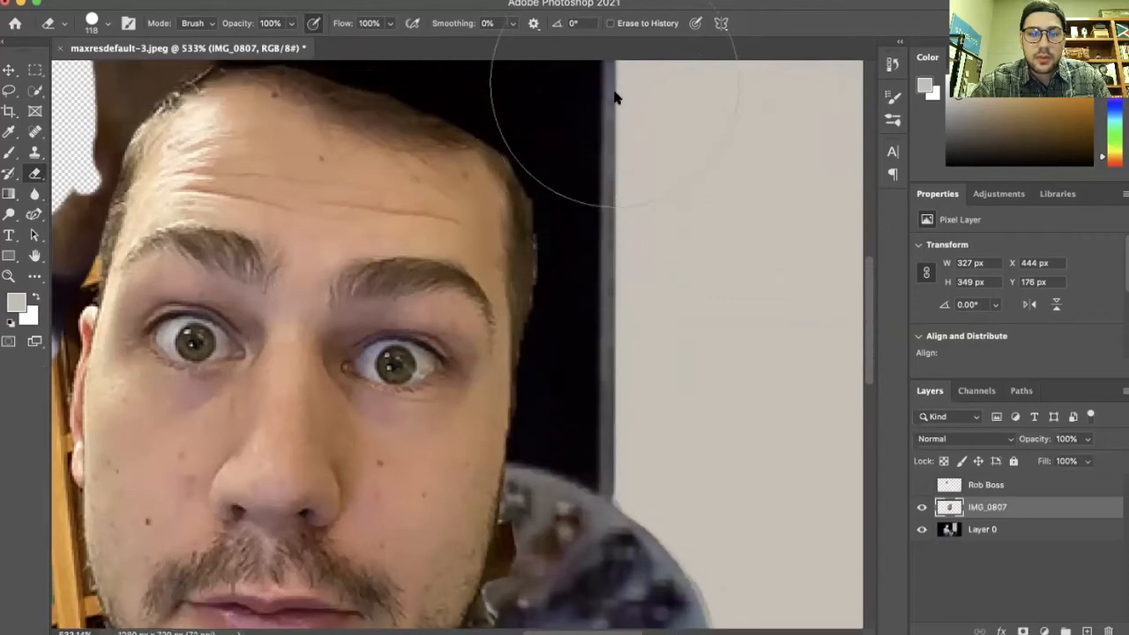
mouse_move(621, 112)
left_mouse_down()
mouse_move(644, 223)
mouse_move(643, 339)
left_mouse_up()
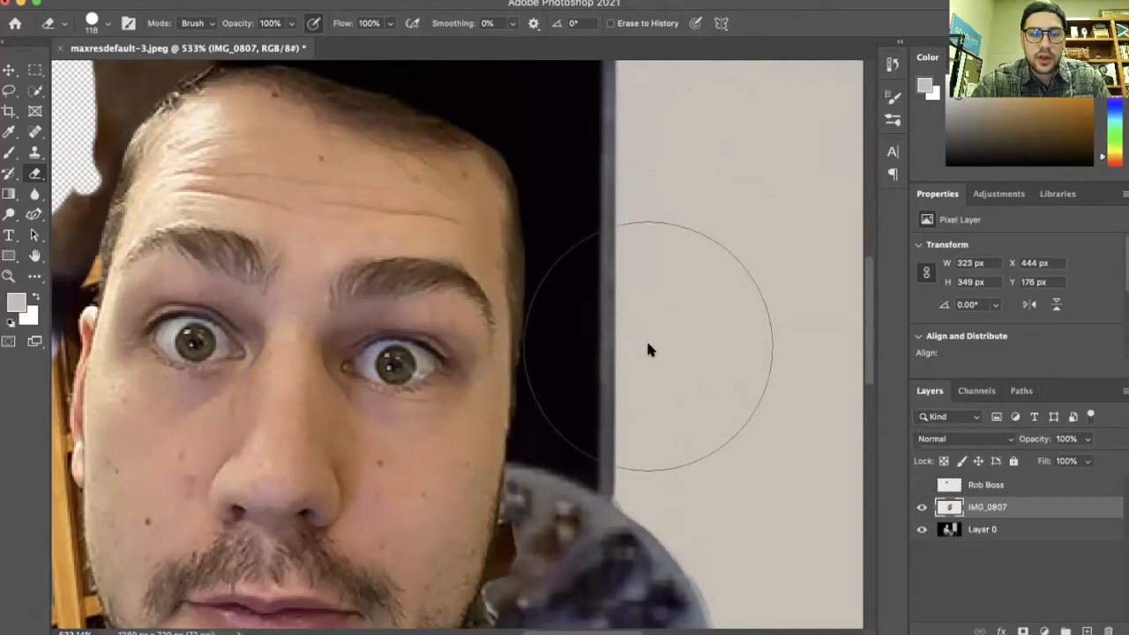
Set the eraser to 30 px and erase the leftover background pixels along the right cheek and jaw
scroll(547, 316, "up", 5)
scroll(547, 316, "up", 3)
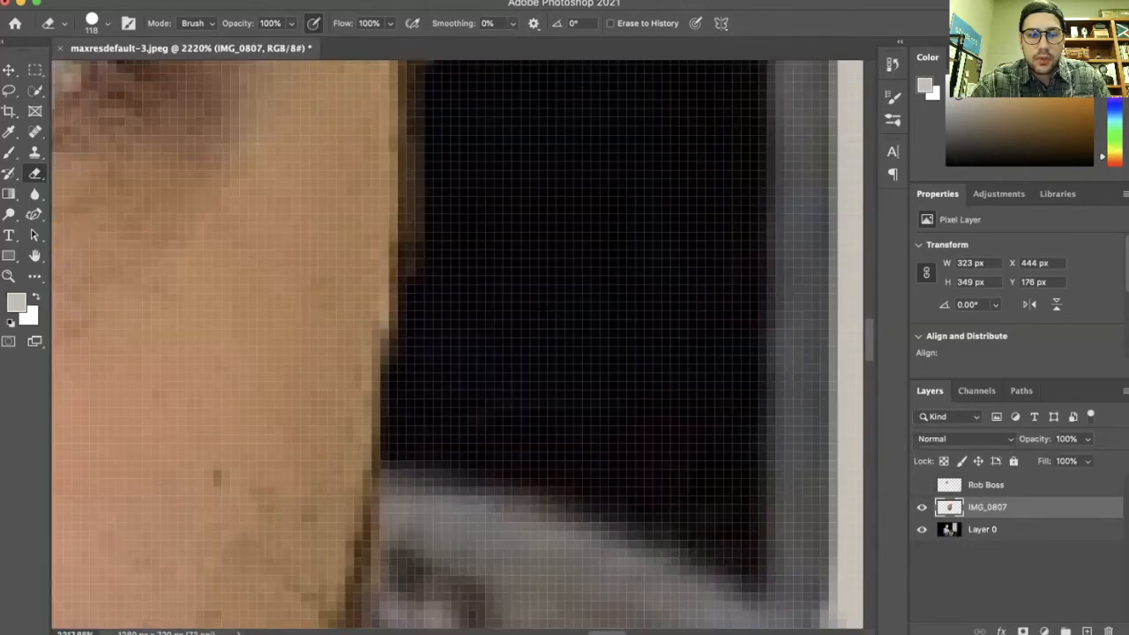
scroll(543, 315, "down", 2)
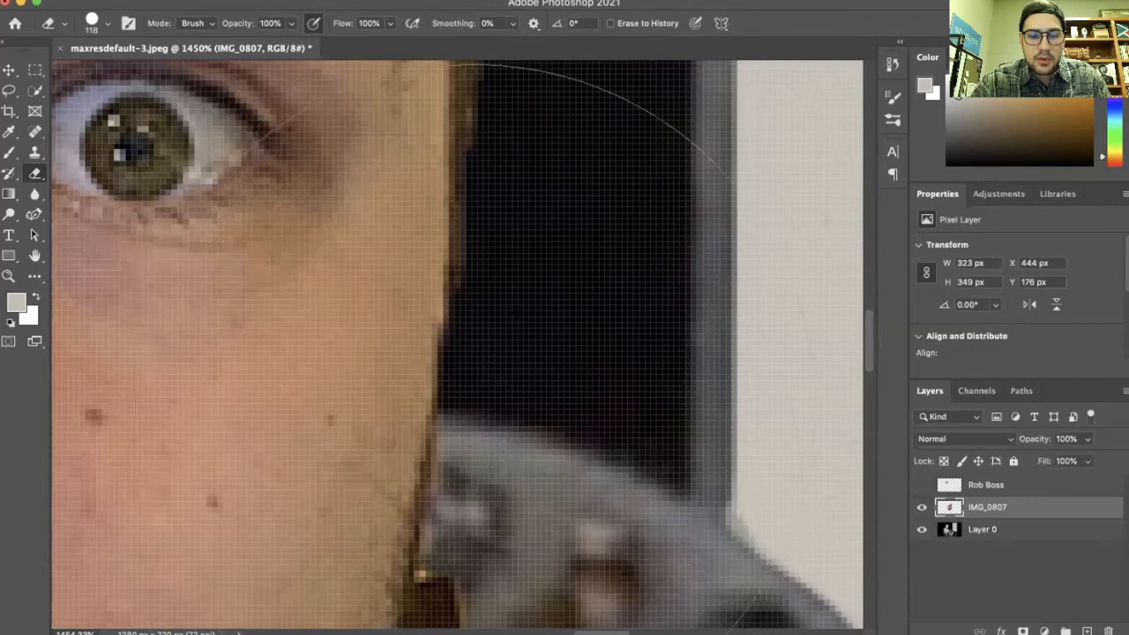
left_click(109, 24)
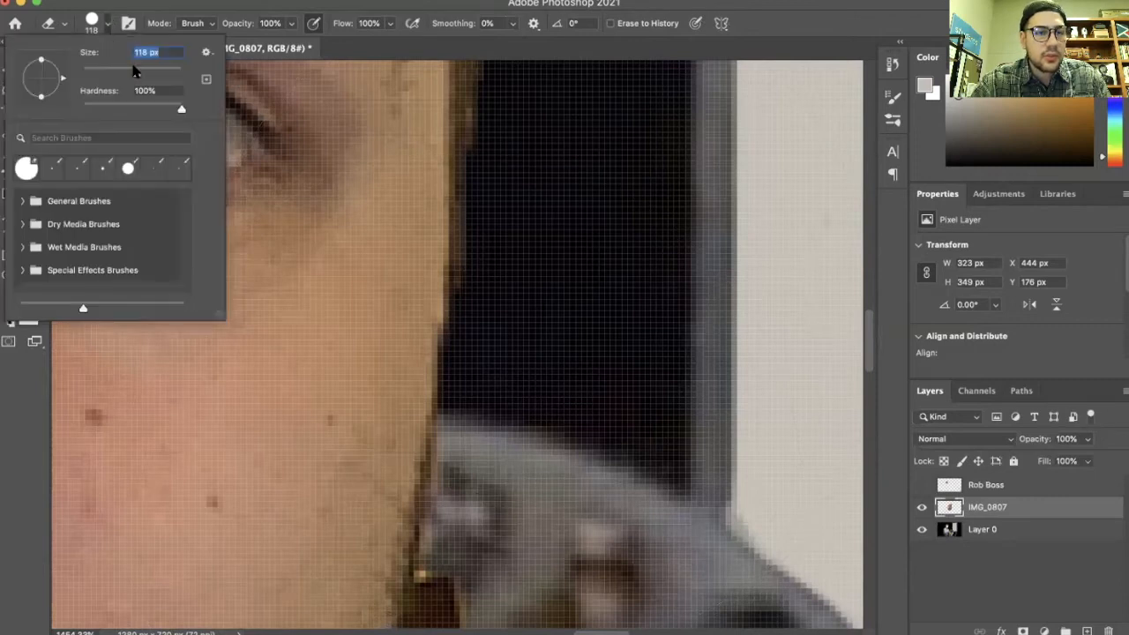
left_click_drag(99, 93, 97, 93)
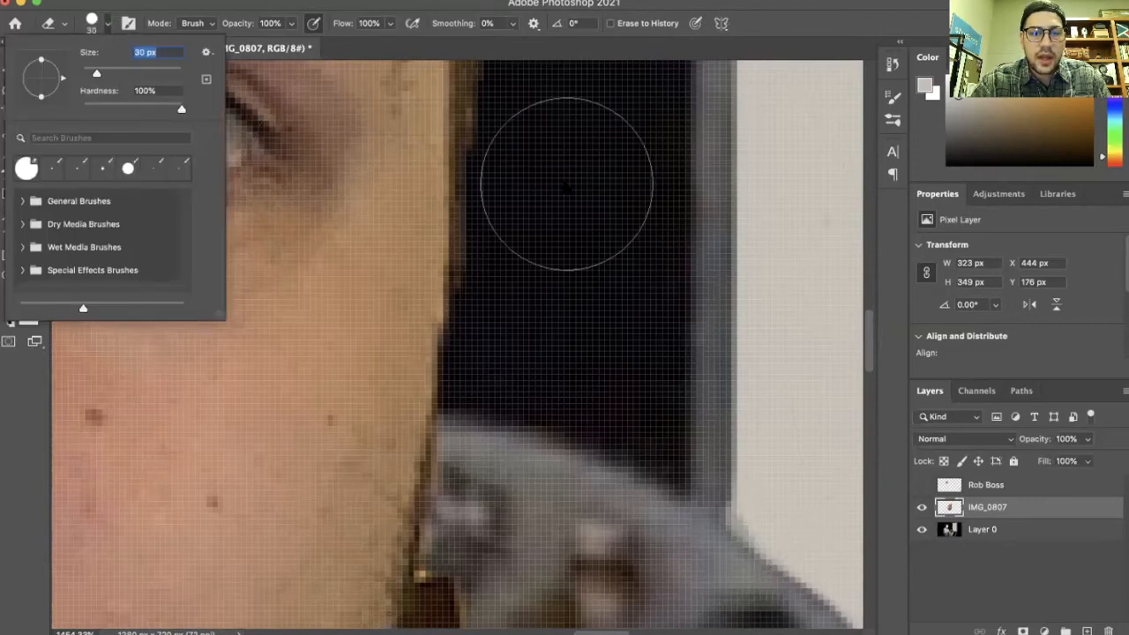
scroll(573, 191, "down", 3)
scroll(574, 192, "down", 3)
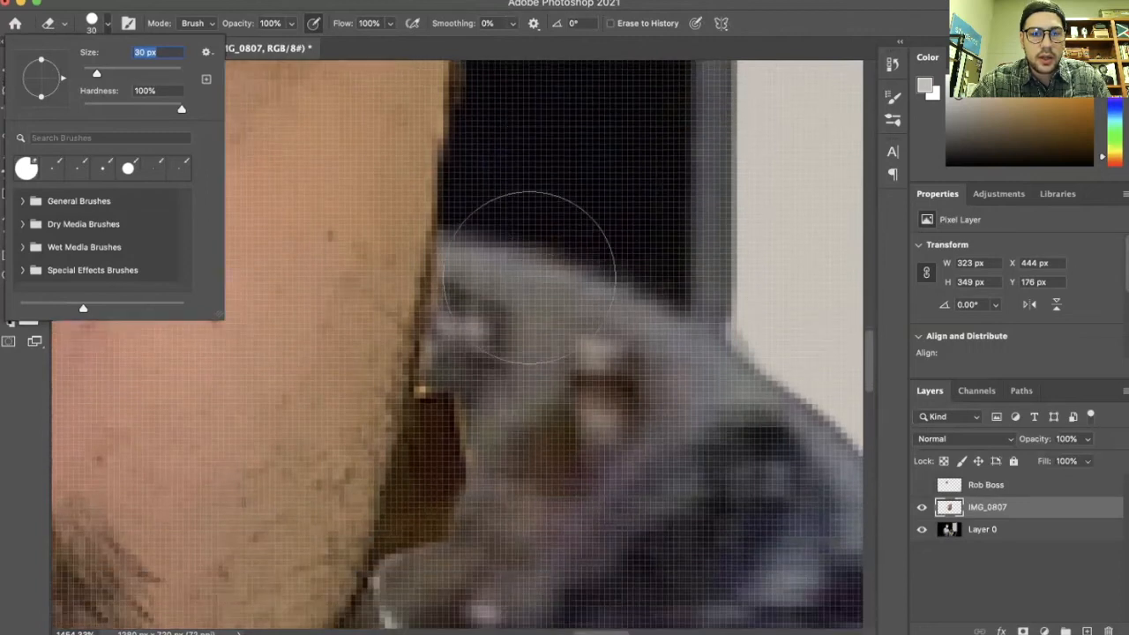
left_click(528, 276)
left_click_drag(516, 256, 479, 511)
scroll(494, 441, "down", 6)
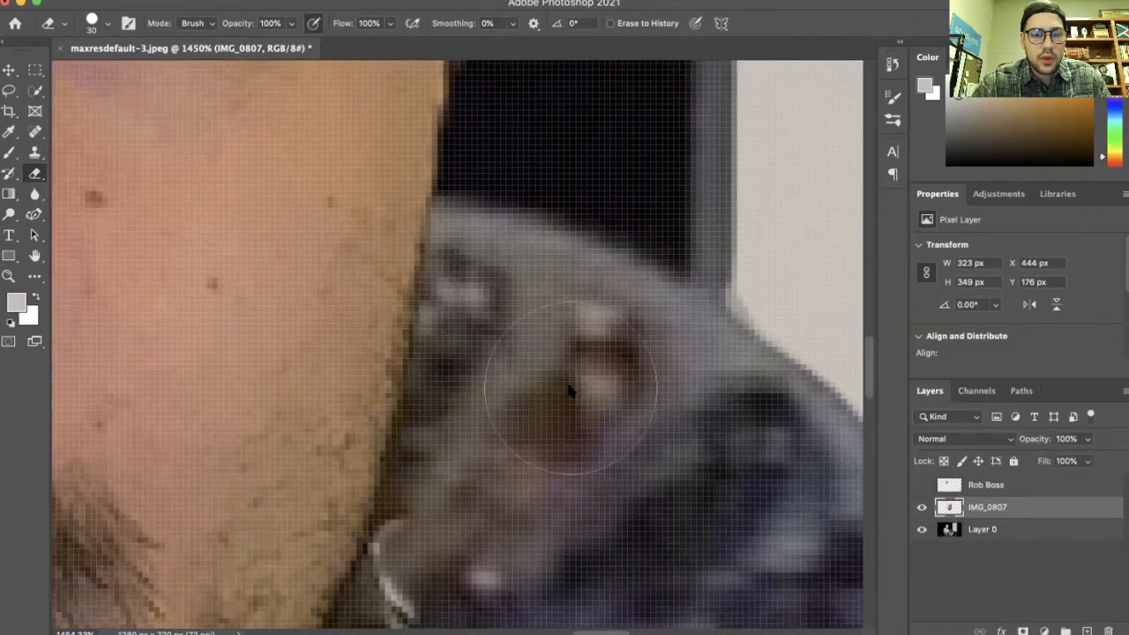
mouse_move(459, 374)
left_mouse_down()
mouse_move(449, 396)
mouse_move(537, 212)
mouse_move(485, 301)
left_mouse_up()
scroll(484, 301, "up", 10)
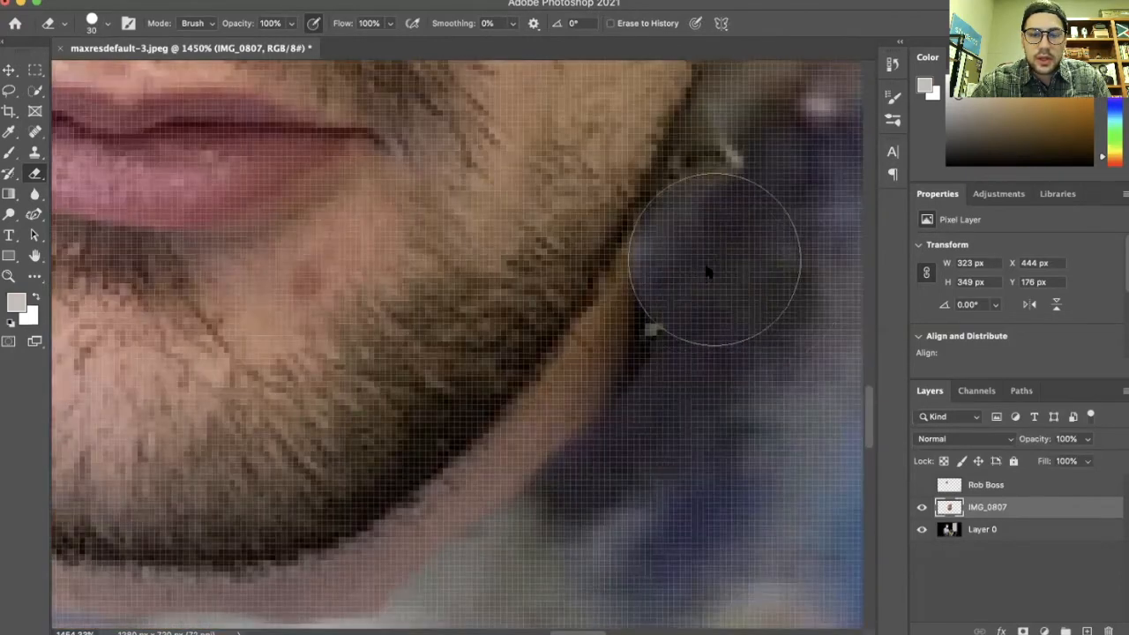
left_click_drag(624, 408, 605, 433)
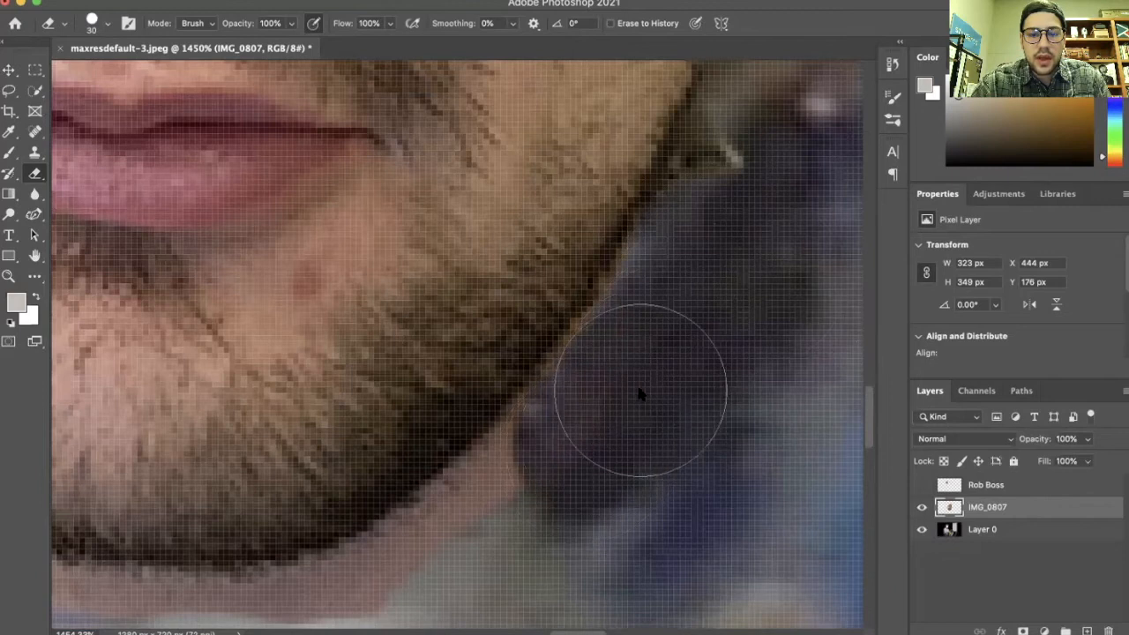
mouse_move(667, 329)
left_mouse_down()
mouse_move(735, 239)
mouse_move(767, 155)
left_mouse_up()
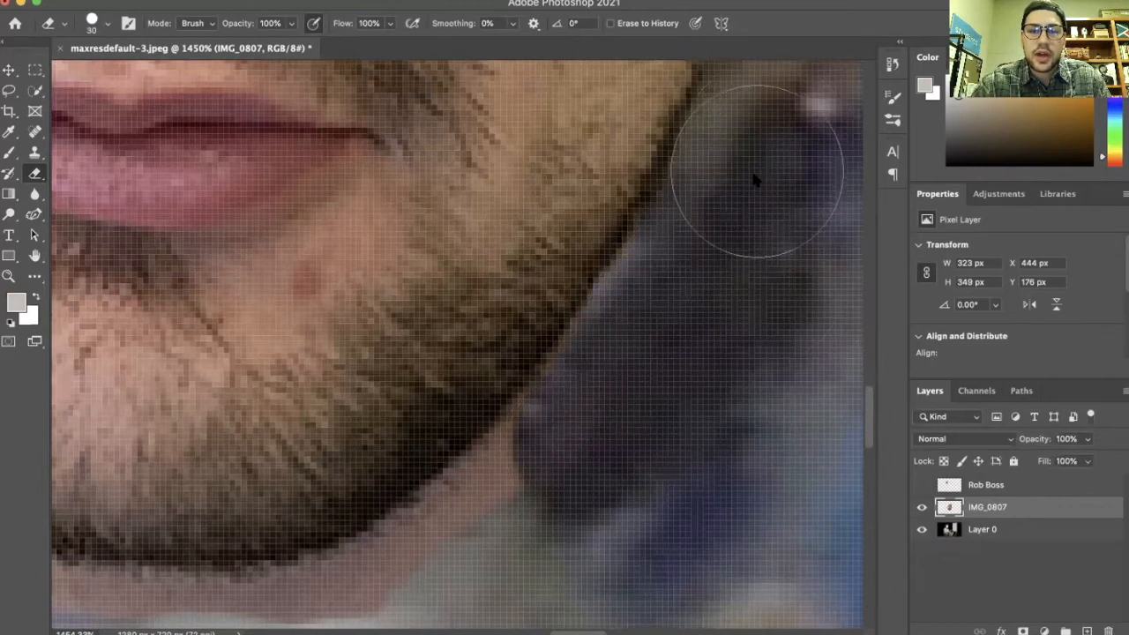
Erase the leftover background around the chin, the left cheek and beside the ear
scroll(593, 393, "down", 3)
mouse_move(376, 561)
left_mouse_down()
mouse_move(547, 475)
mouse_move(671, 371)
mouse_move(683, 328)
mouse_move(647, 389)
left_mouse_up()
scroll(647, 388, "left", 5)
left_click_drag(249, 482, 609, 564)
scroll(617, 454, "left", 5)
scroll(617, 455, "right", 1)
scroll(643, 487, "right", 3)
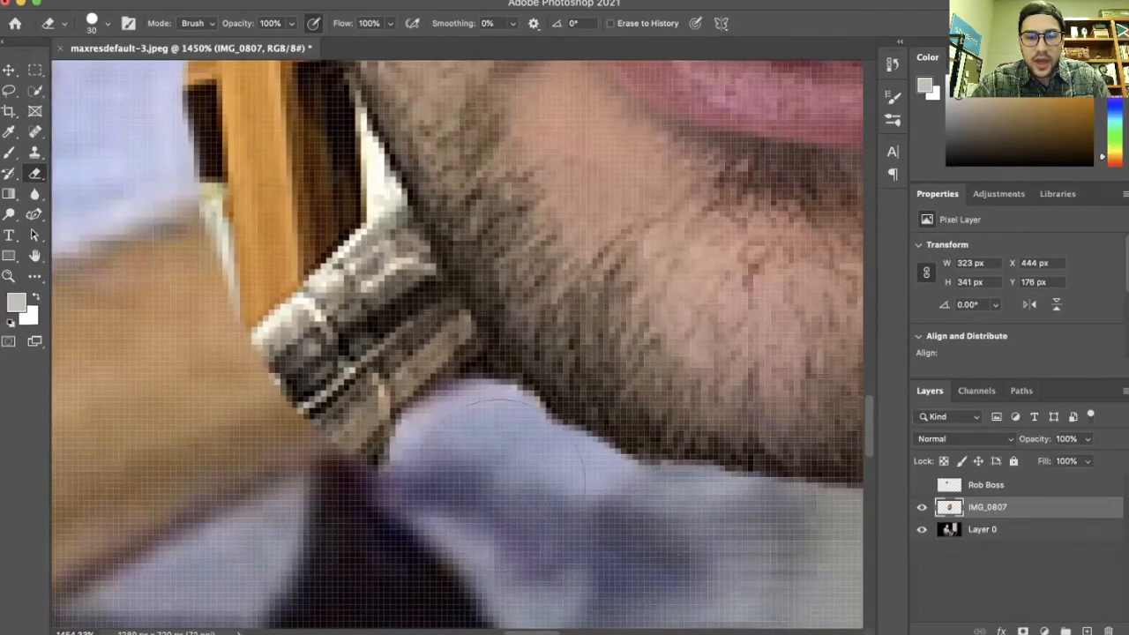
scroll(321, 316, "up", 10)
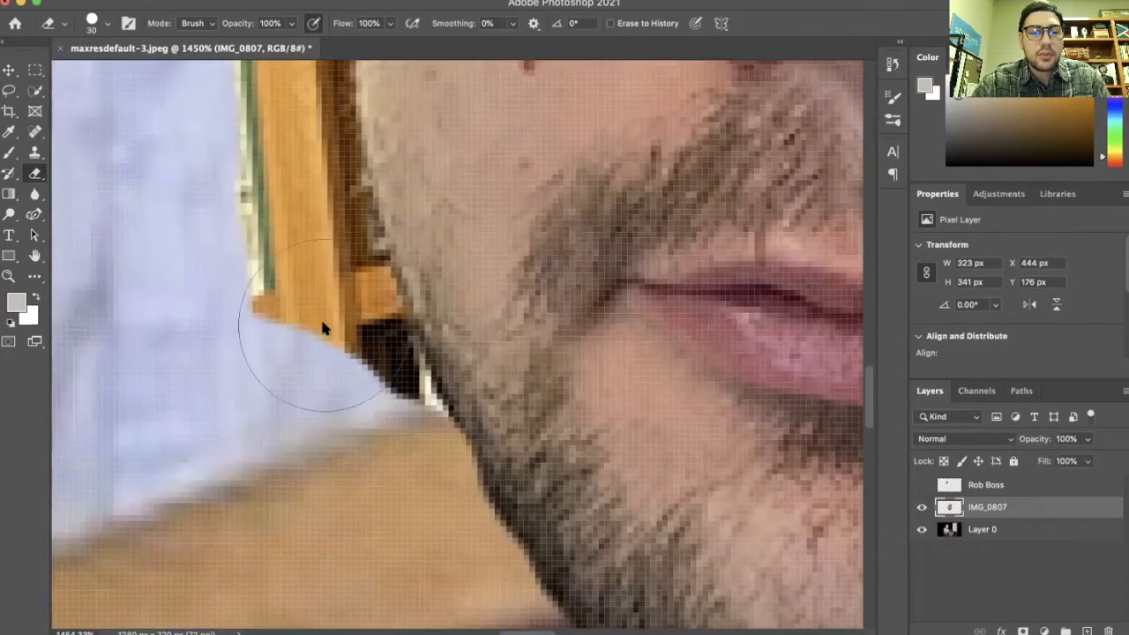
mouse_move(285, 318)
left_mouse_down()
mouse_move(272, 323)
mouse_move(306, 399)
left_mouse_up()
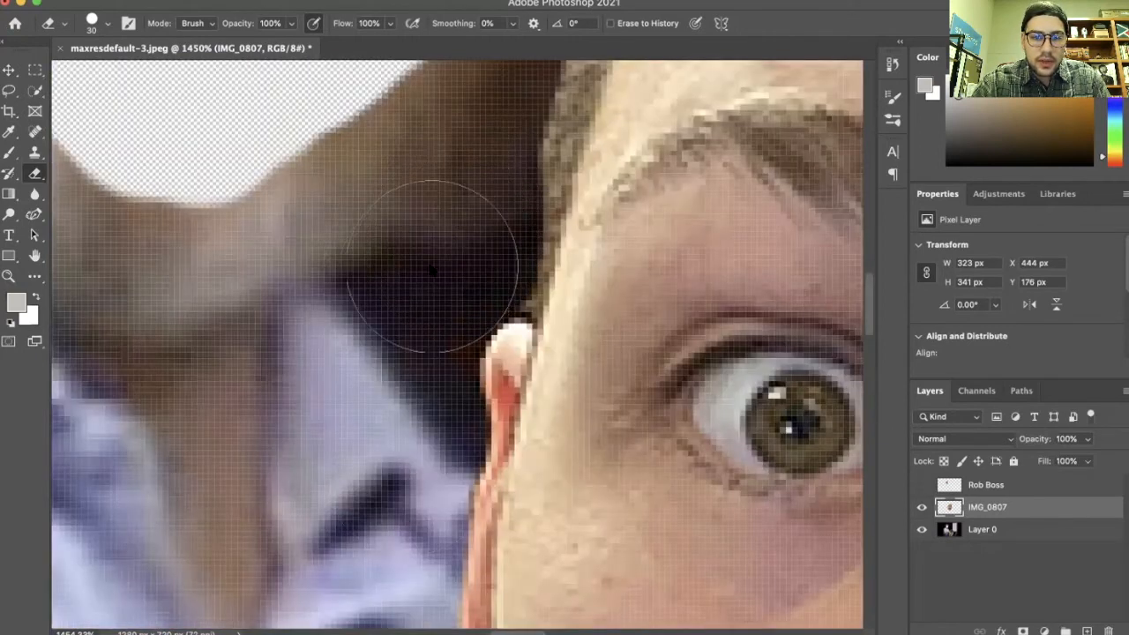
left_click_drag(383, 356, 403, 239)
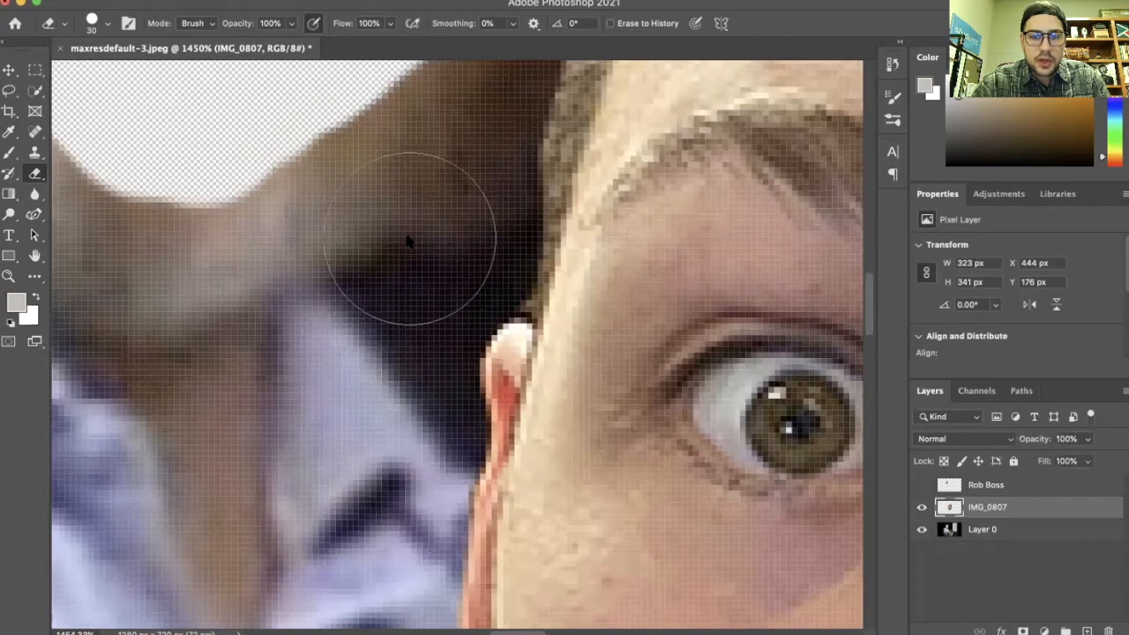
Scale the face photo down to about 189 × 200 px over the head and move its layer below Layer 0
key("super+0")
scroll(399, 377, "up", 5)
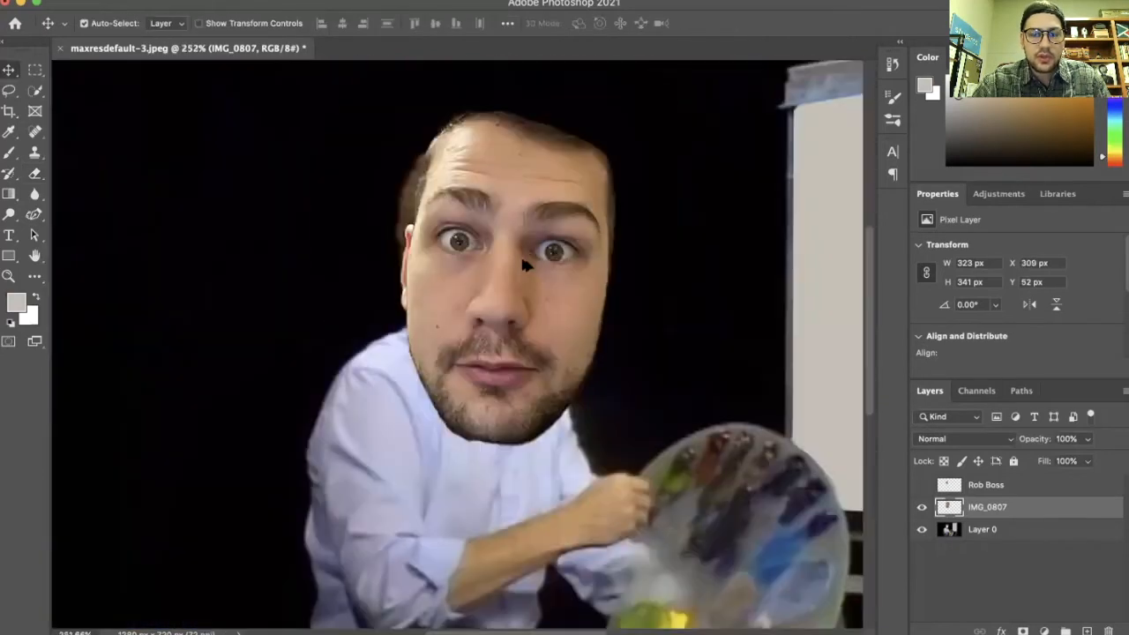
scroll(438, 287, "down", 3)
left_click_drag(438, 286, 446, 254)
scroll(401, 271, "up", 5)
scroll(396, 264, "down", 2)
scroll(490, 284, "down", 2)
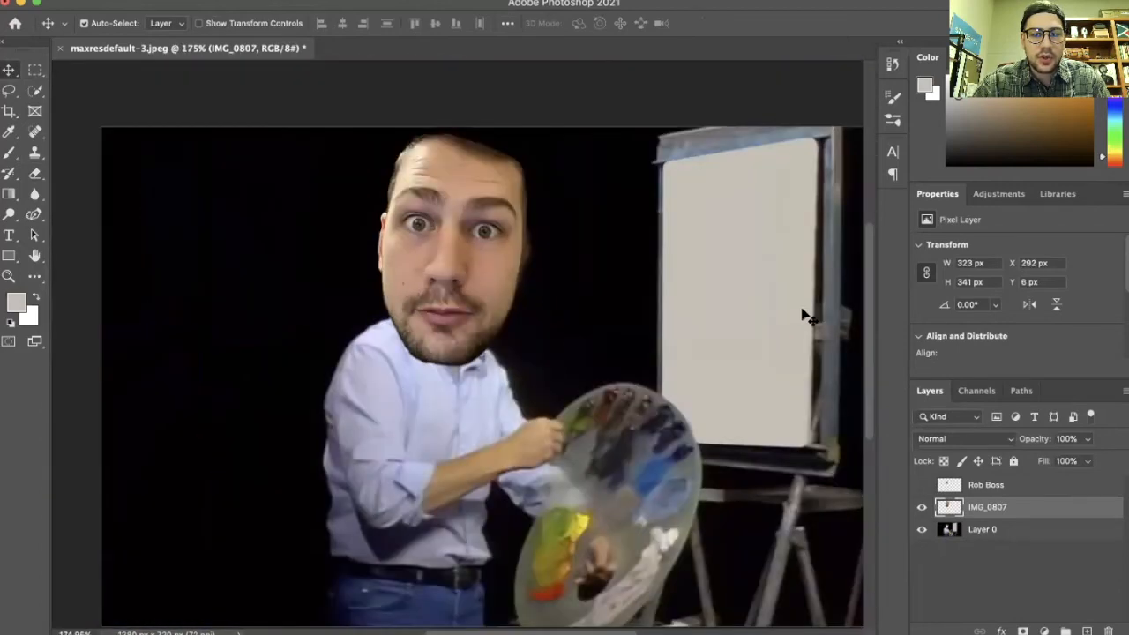
scroll(450, 358, "down", 3)
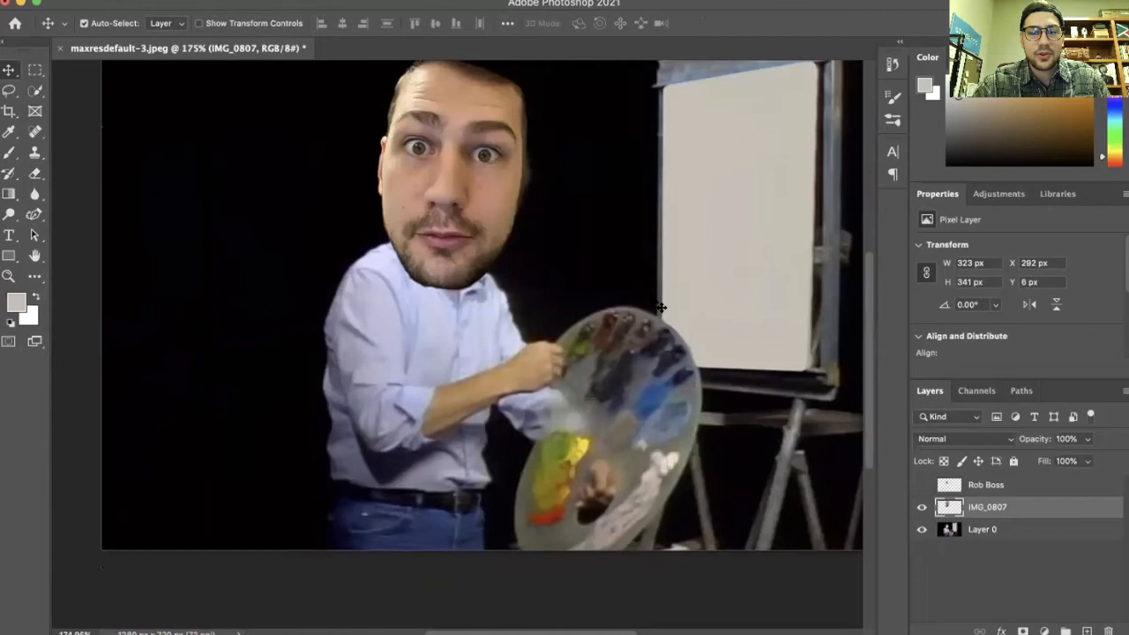
scroll(660, 307, "up", 3)
key("ctrl+t")
scroll(378, 271, "up", 3)
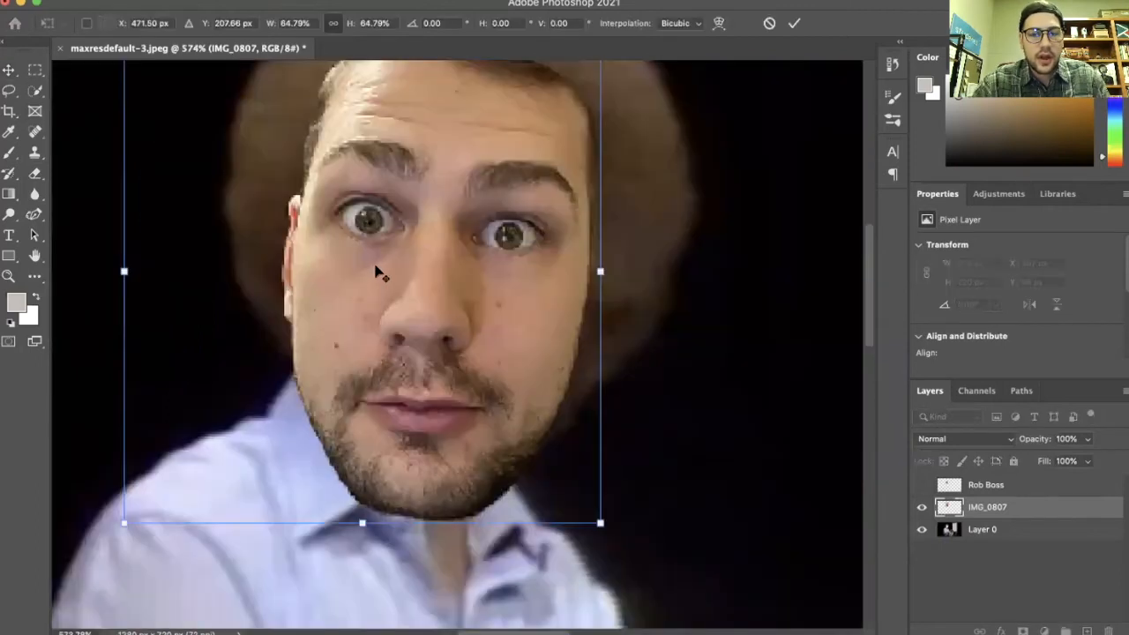
left_click_drag(211, 105, 241, 137)
left_click_drag(392, 308, 390, 280)
left_click_drag(980, 507, 990, 531)
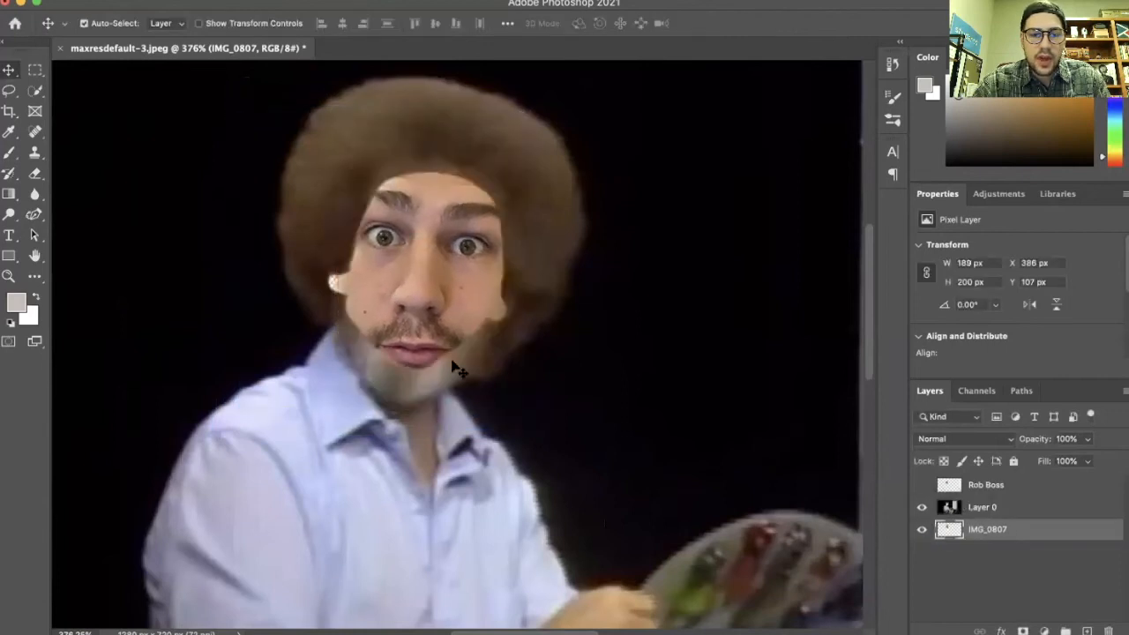
Shrink the face photo to about 166 × 175 px over the head and briefly compare it with the Rob Boss layer
left_click_drag(411, 282, 447, 312)
key("ctrl+t")
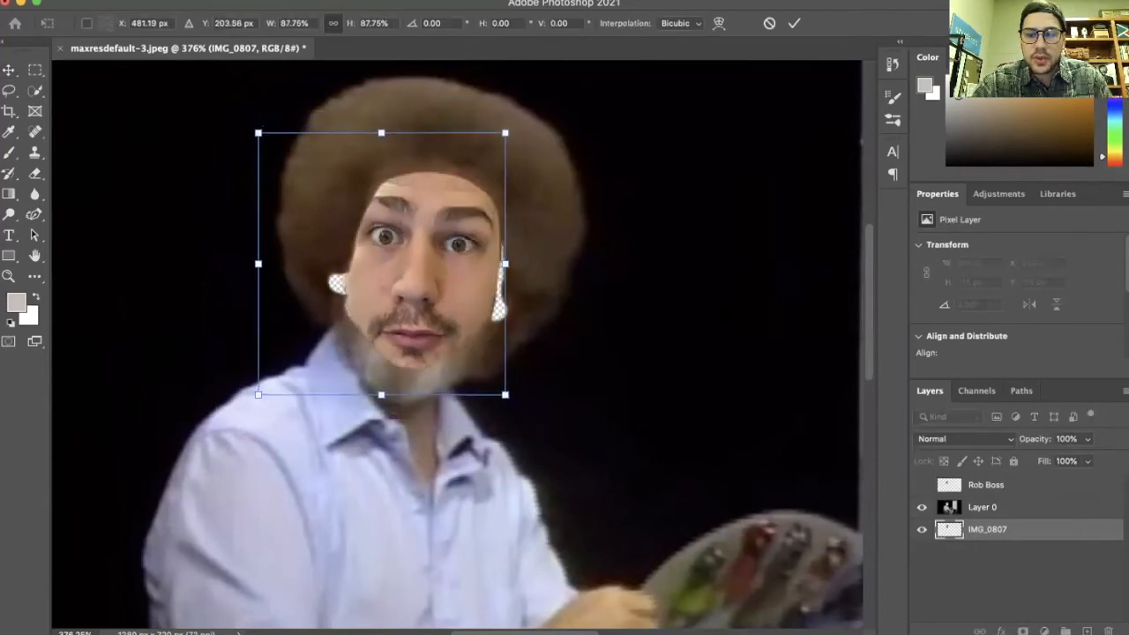
key("Return")
left_click(921, 486)
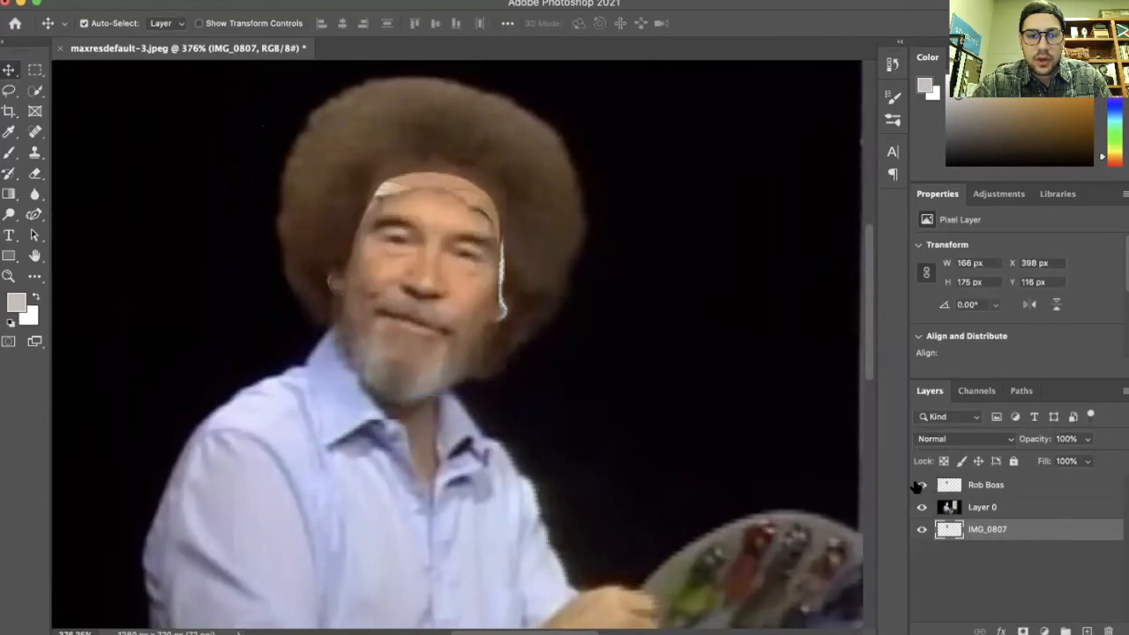
left_click(919, 485)
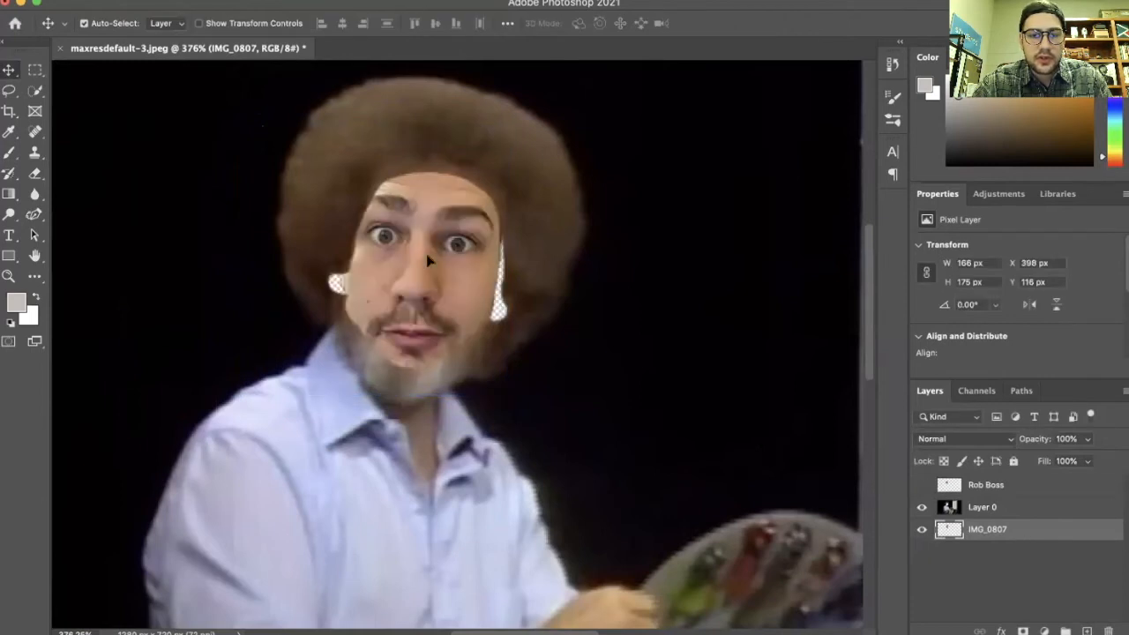
Rotate the face photo about 2°, resize it to about 169 × 186 px and reposition it inside the hair
left_click_drag(427, 260, 407, 258)
key("ctrl+t")
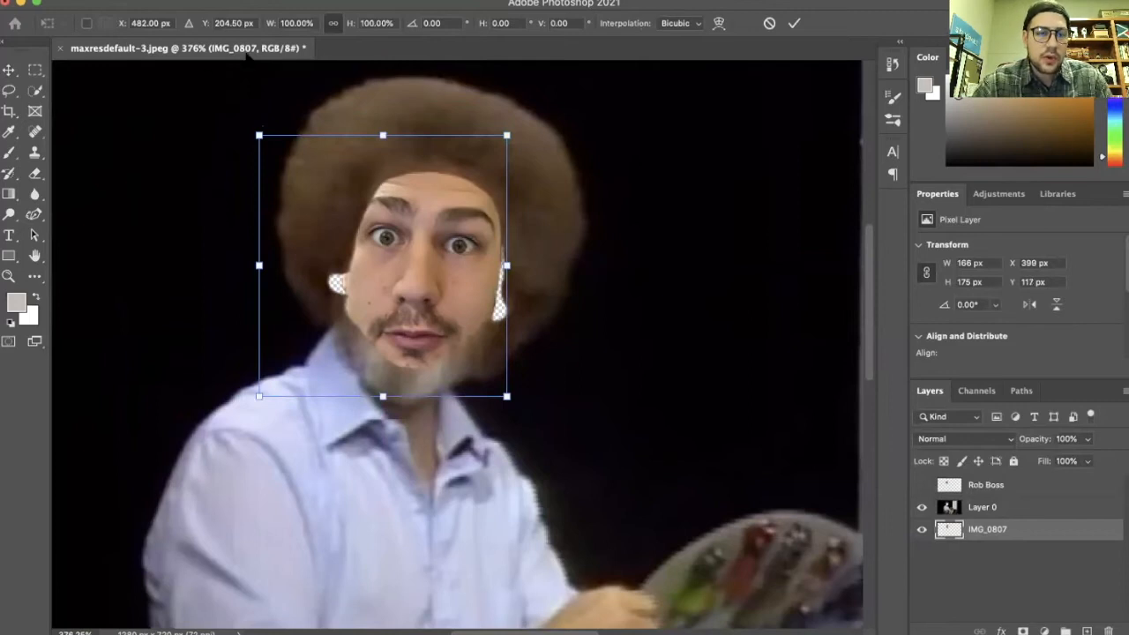
left_click_drag(453, 487, 426, 472)
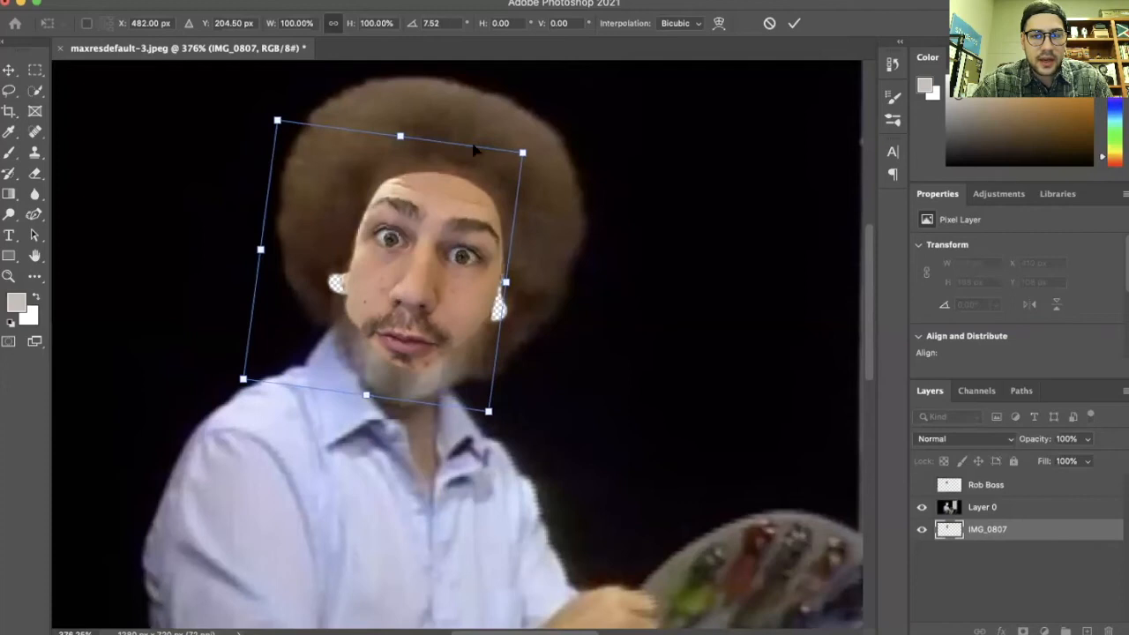
left_click_drag(459, 95, 443, 89)
left_click_drag(412, 269, 476, 204)
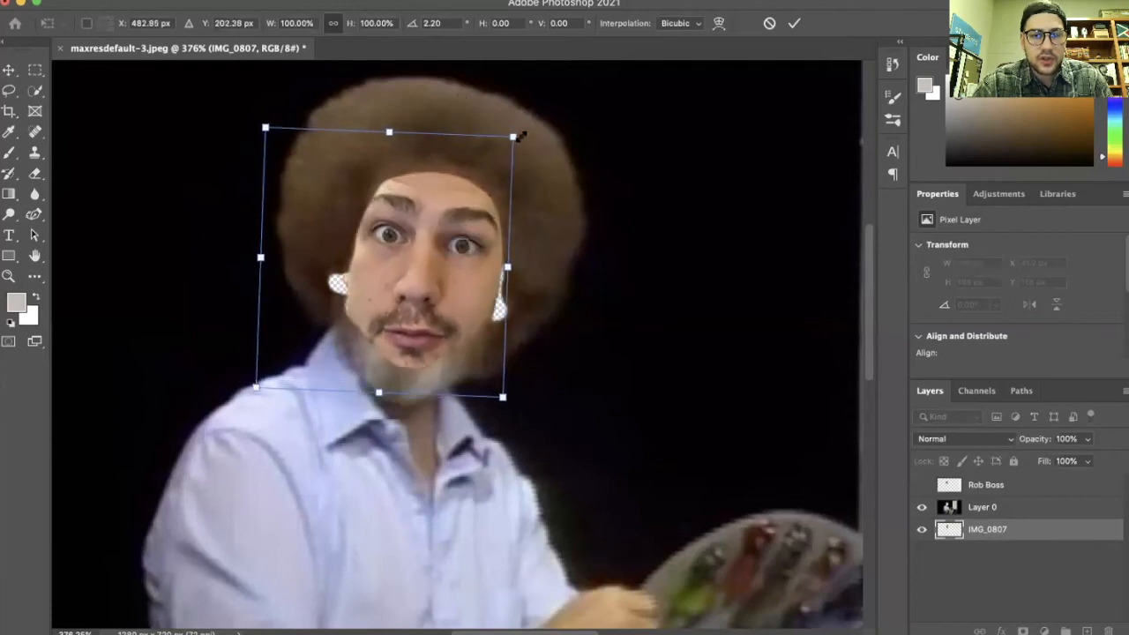
left_click_drag(520, 135, 526, 130)
left_click_drag(423, 286, 441, 256)
left_click(793, 23)
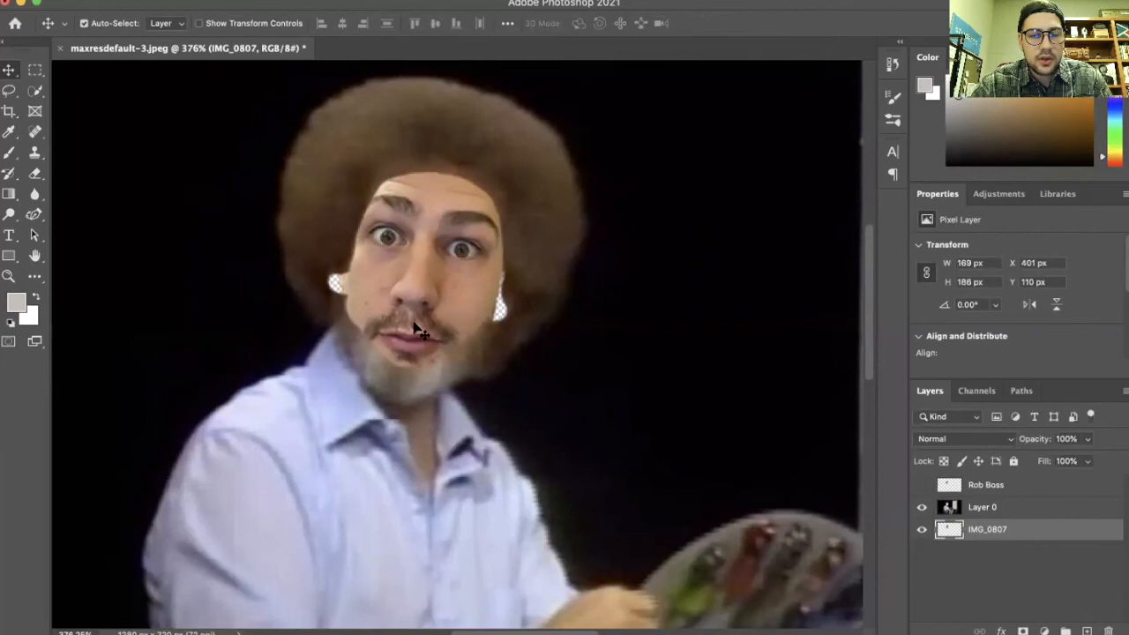
Restore the erased transparent patch beside the right cheek on Layer 0 with the History Brush
scroll(417, 329, "up", 5)
left_click(976, 509)
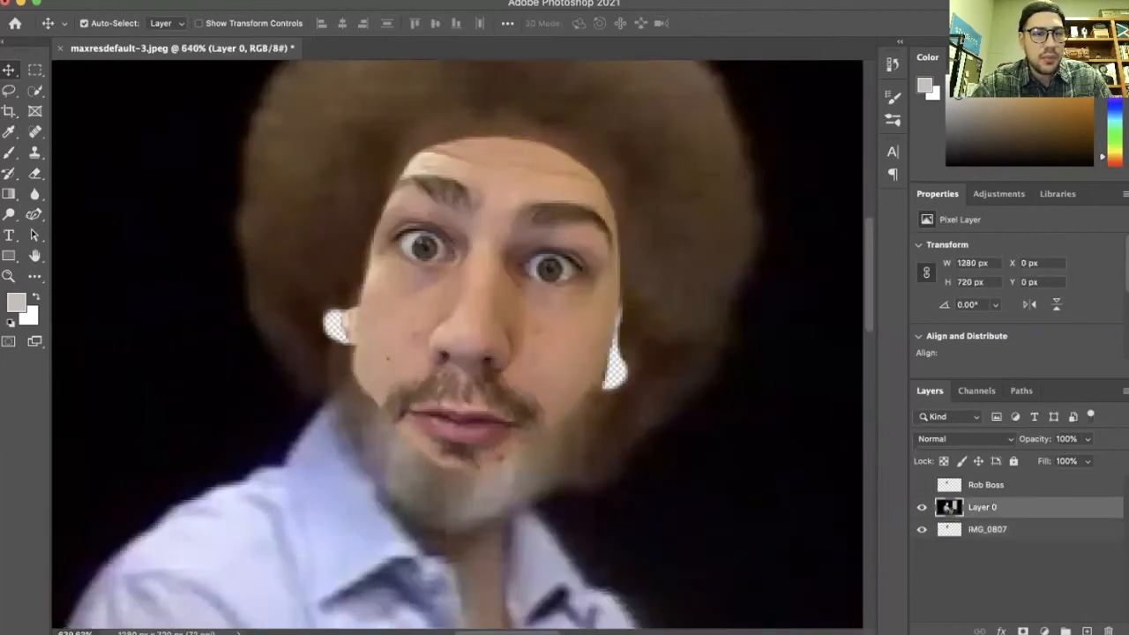
scroll(171, 270, "down", 10)
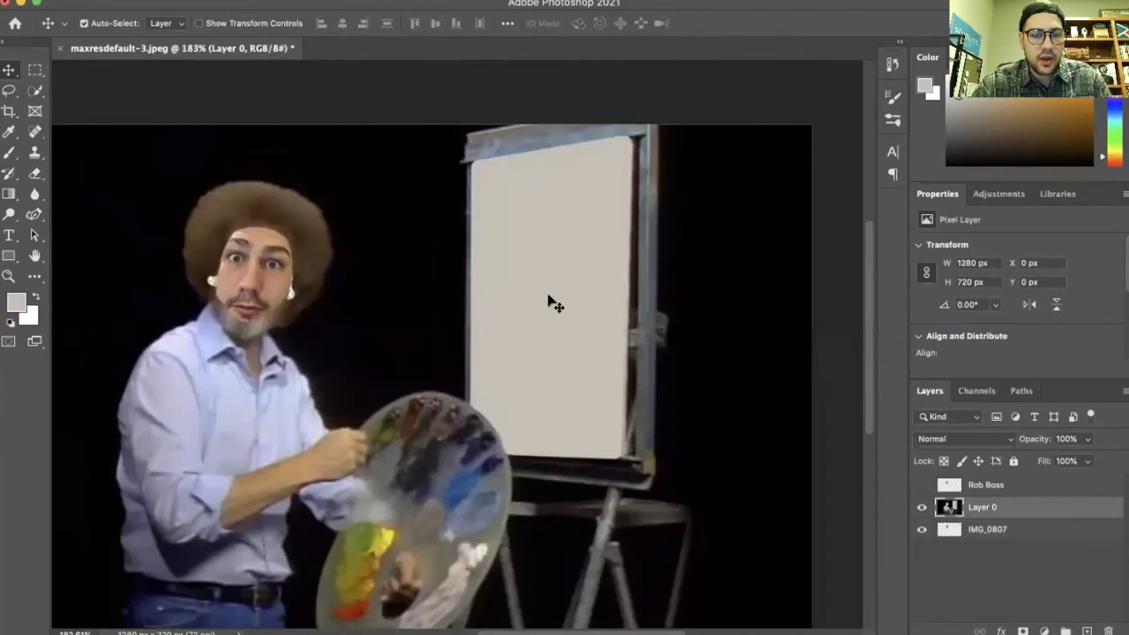
scroll(380, 269, "up", 5)
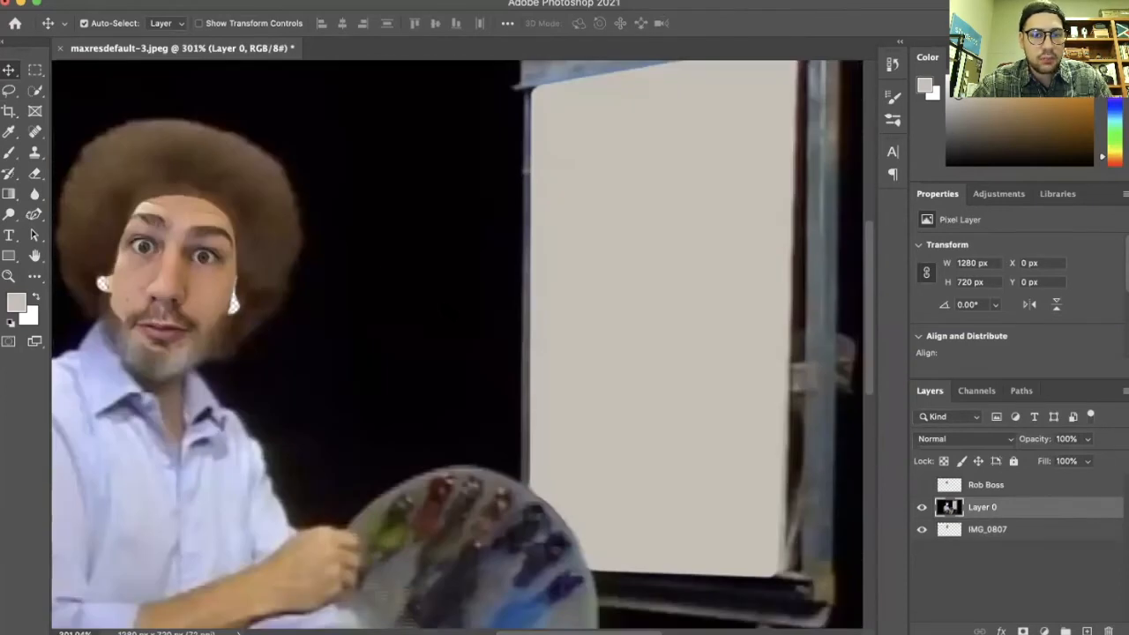
scroll(176, 291, "up", 5)
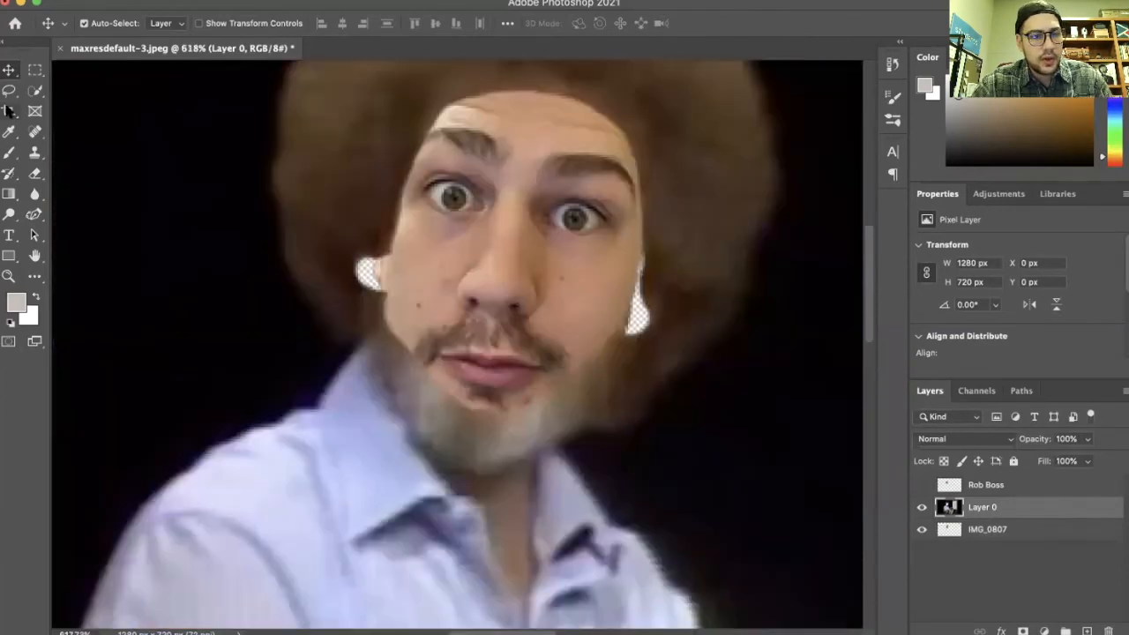
left_click(10, 175)
left_click(11, 177)
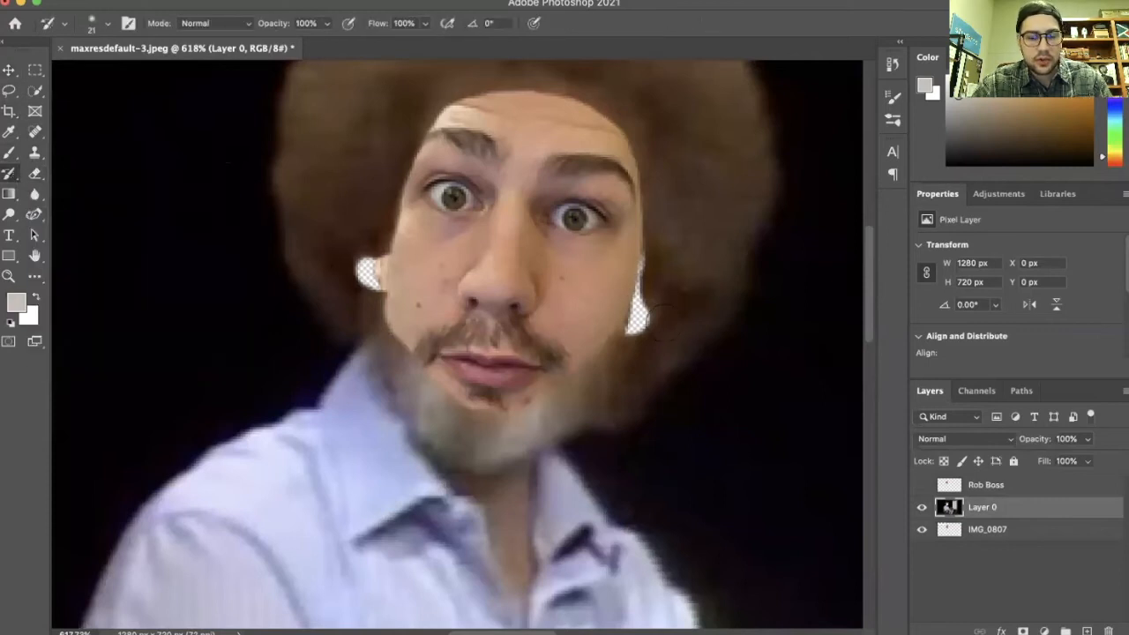
scroll(668, 315, "up", 5)
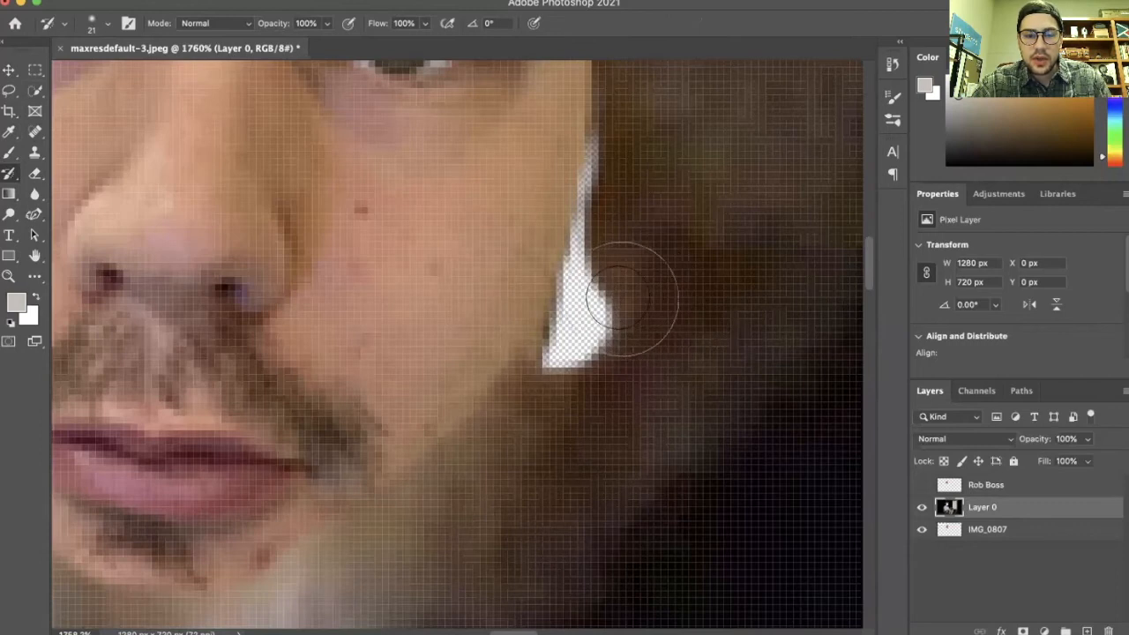
mouse_move(619, 307)
left_mouse_down()
mouse_move(580, 347)
mouse_move(643, 156)
mouse_move(617, 195)
mouse_move(572, 375)
mouse_move(605, 269)
left_mouse_up()
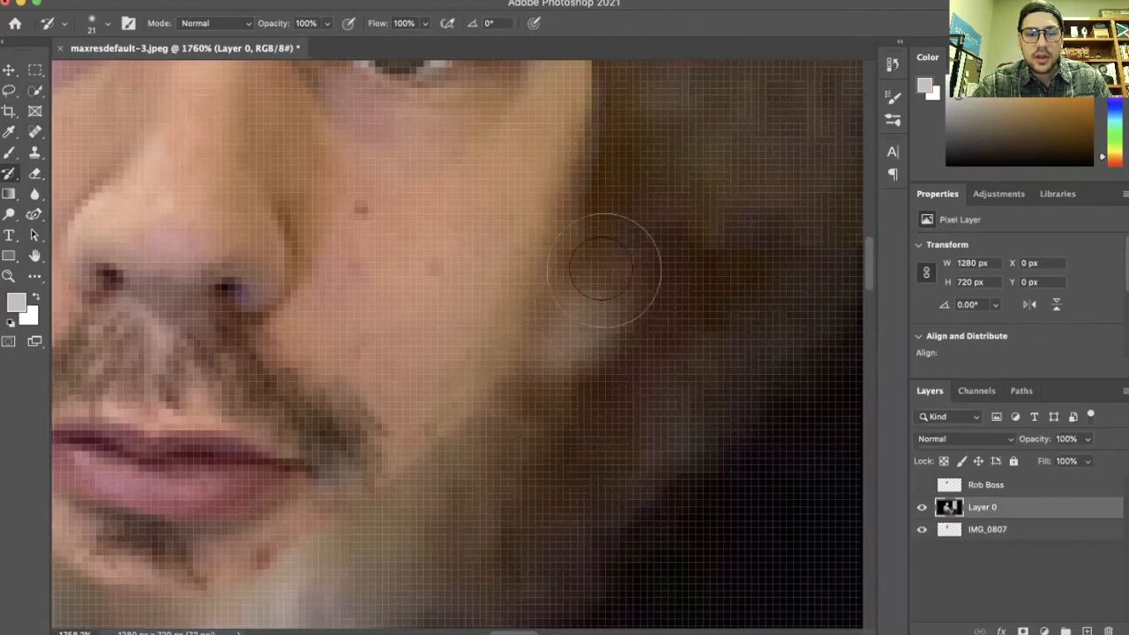
Restore a bit of hair along the upper left hairline on Layer 0 with the History Brush
scroll(604, 269, "down", 3)
scroll(605, 269, "down", 3)
scroll(443, 206, "up", 2)
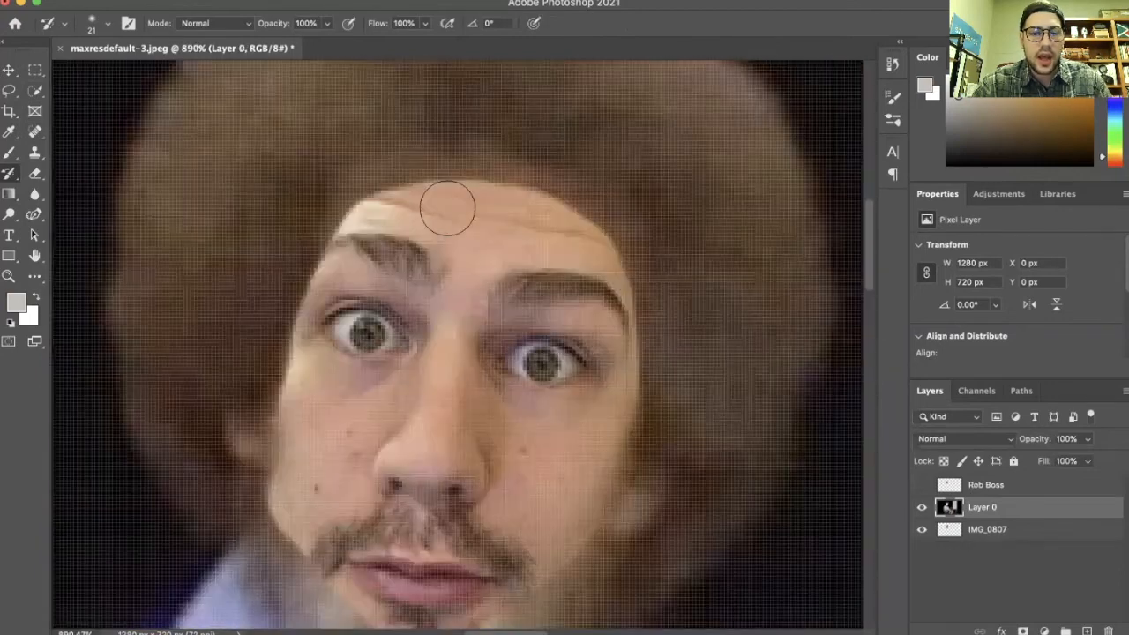
scroll(449, 208, "down", 2)
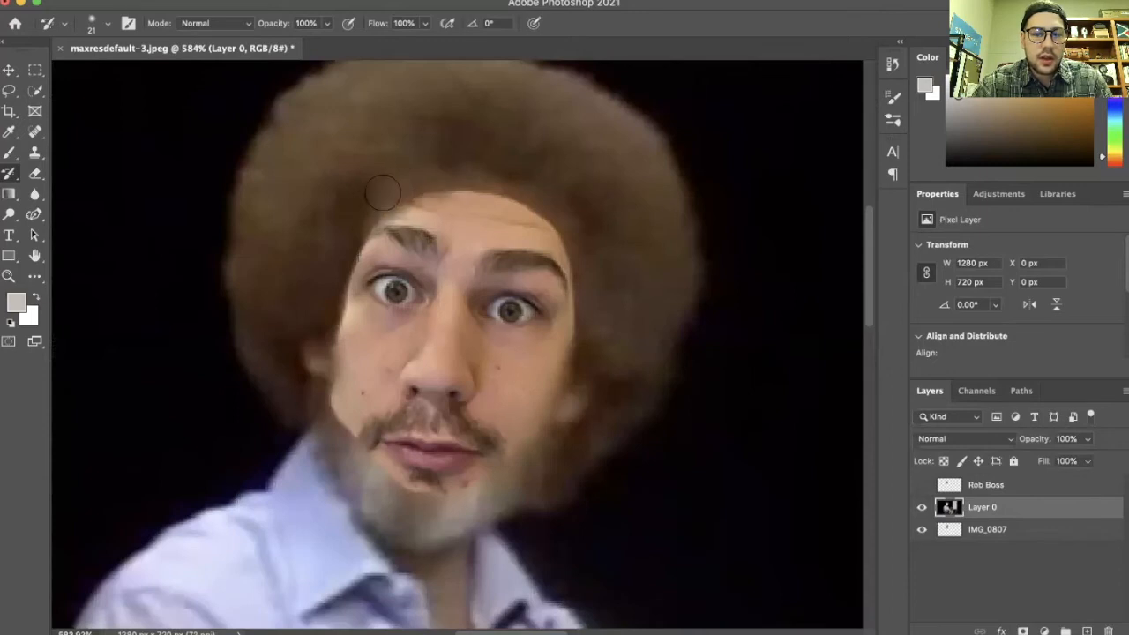
mouse_move(410, 178)
left_mouse_down()
mouse_move(495, 188)
mouse_move(565, 232)
mouse_move(581, 324)
mouse_move(558, 423)
mouse_move(579, 349)
mouse_move(577, 241)
mouse_move(557, 216)
mouse_move(486, 191)
mouse_move(404, 181)
left_mouse_up()
Select the face photo layer and inspect how the face blends around the chin
key("v")
left_click(529, 250)
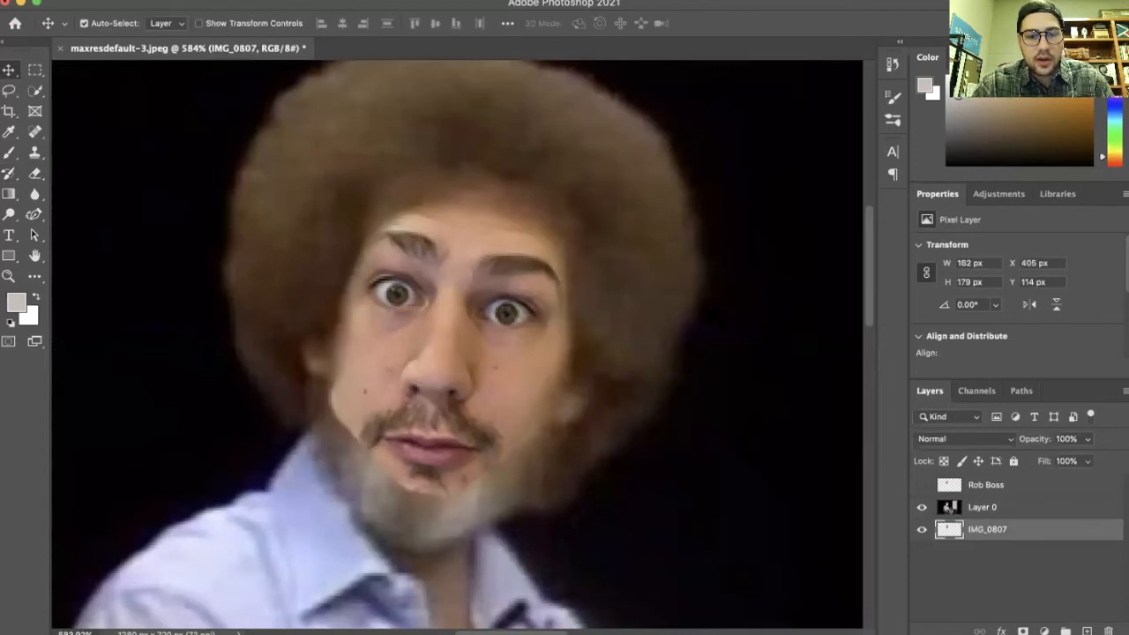
scroll(422, 397, "down", 5)
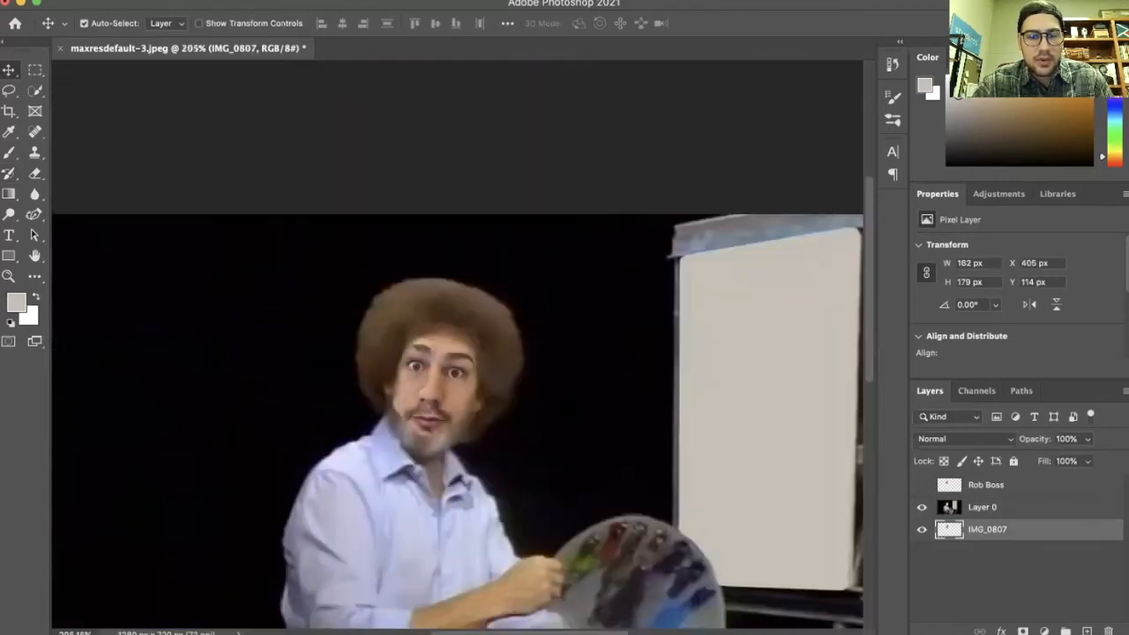
scroll(426, 331, "up", 5)
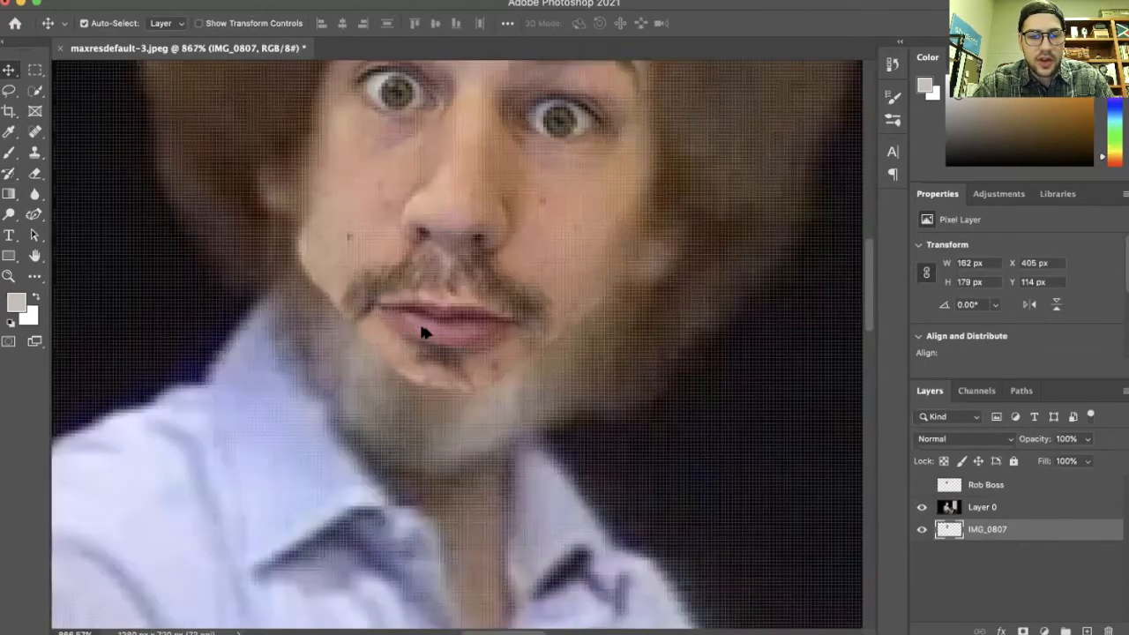
scroll(460, 333, "up", 3)
Blend the edges around the chin and jaw on Layer 0 with the History Brush
left_click(106, 361)
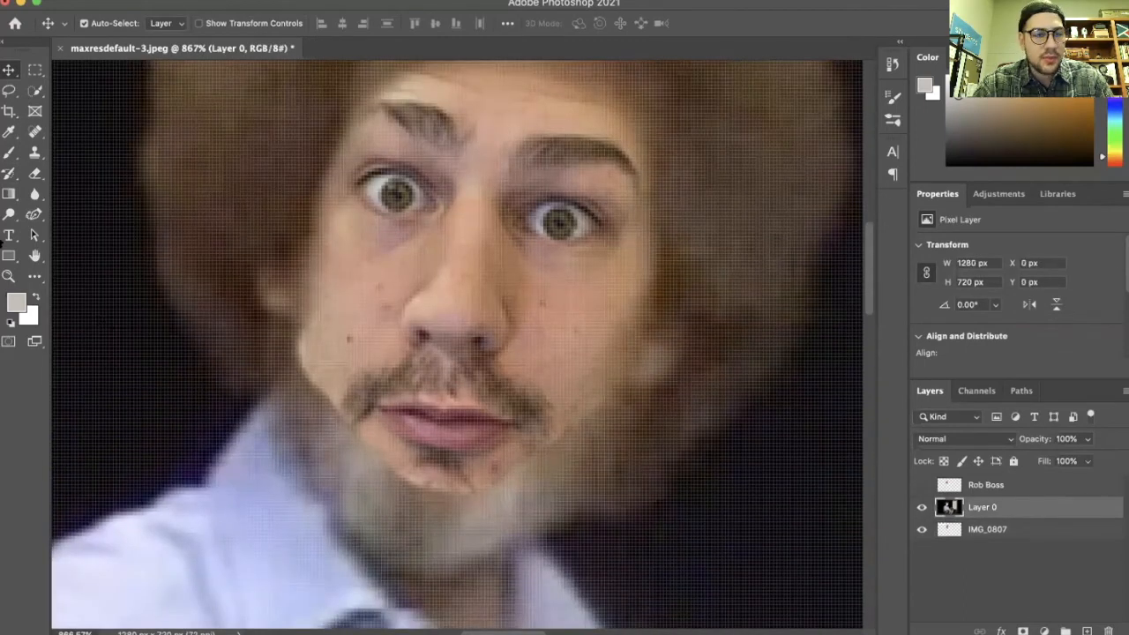
left_click(9, 172)
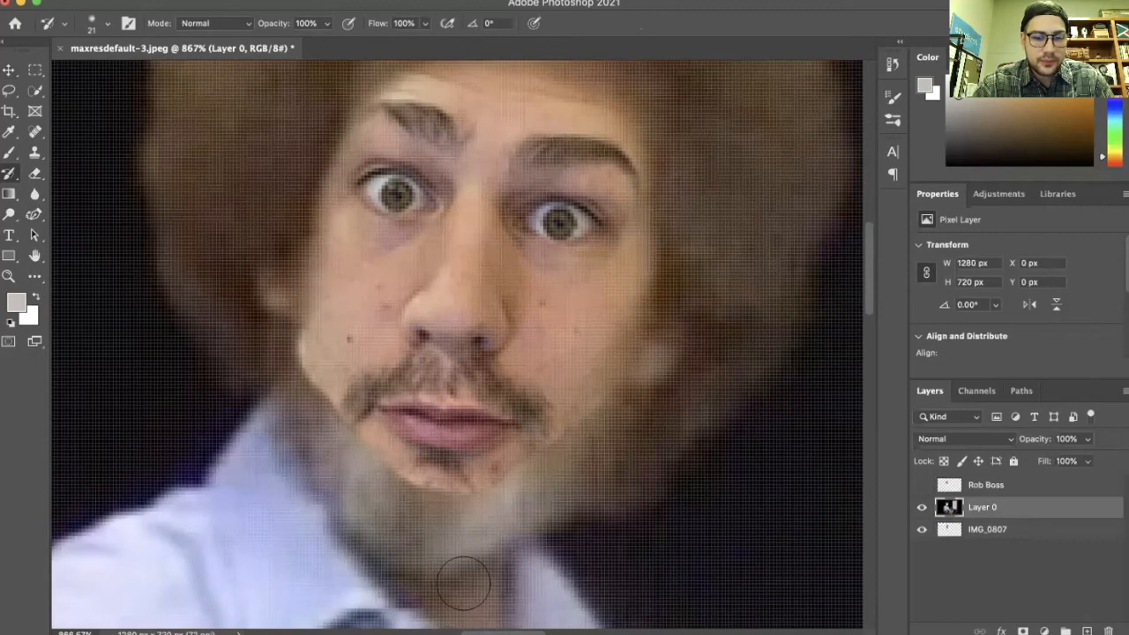
scroll(429, 477, "up", 3)
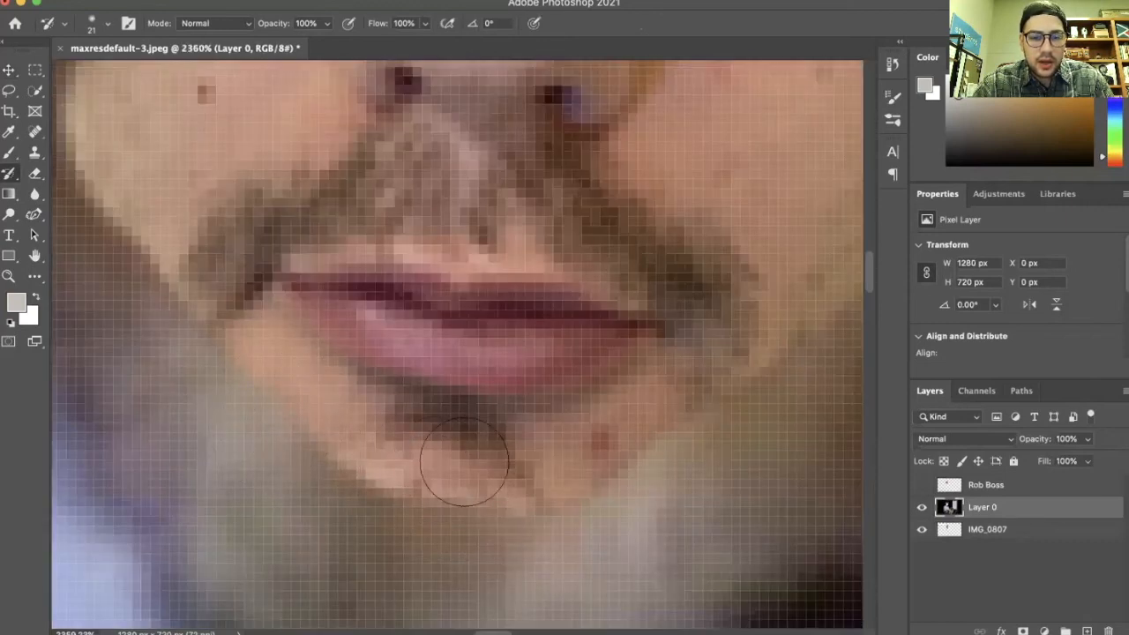
mouse_move(264, 403)
left_mouse_down()
mouse_move(232, 380)
mouse_move(376, 460)
mouse_move(439, 474)
mouse_move(573, 486)
mouse_move(637, 474)
left_mouse_up()
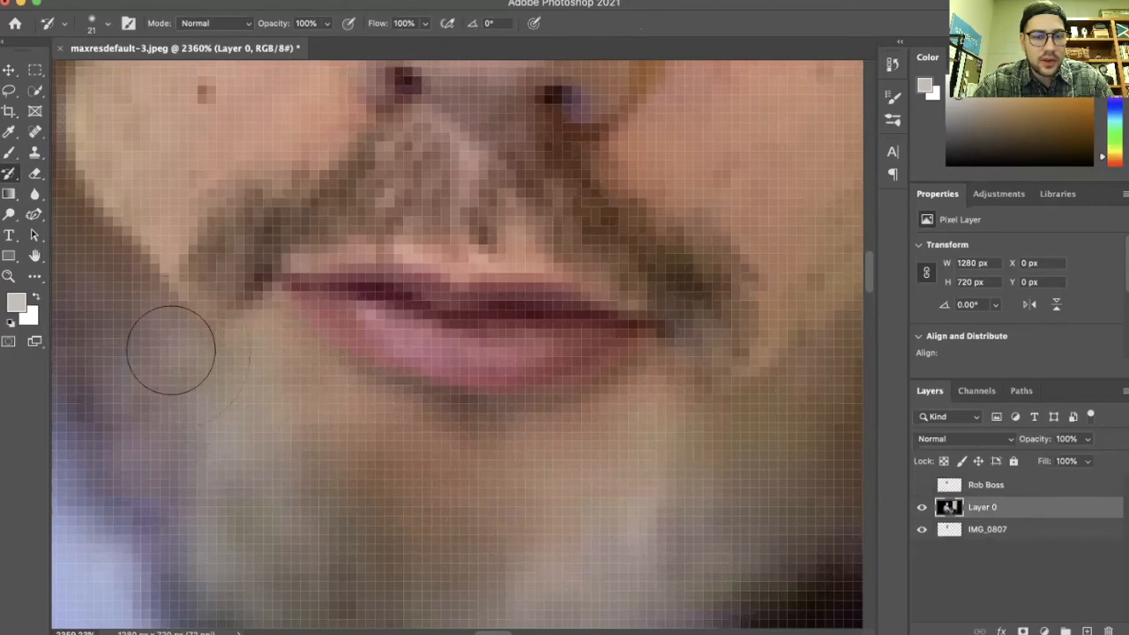
scroll(211, 291, "down", 10)
scroll(221, 248, "up", 8)
mouse_move(218, 247)
left_mouse_down()
mouse_move(194, 232)
mouse_move(214, 255)
mouse_move(245, 358)
left_mouse_up()
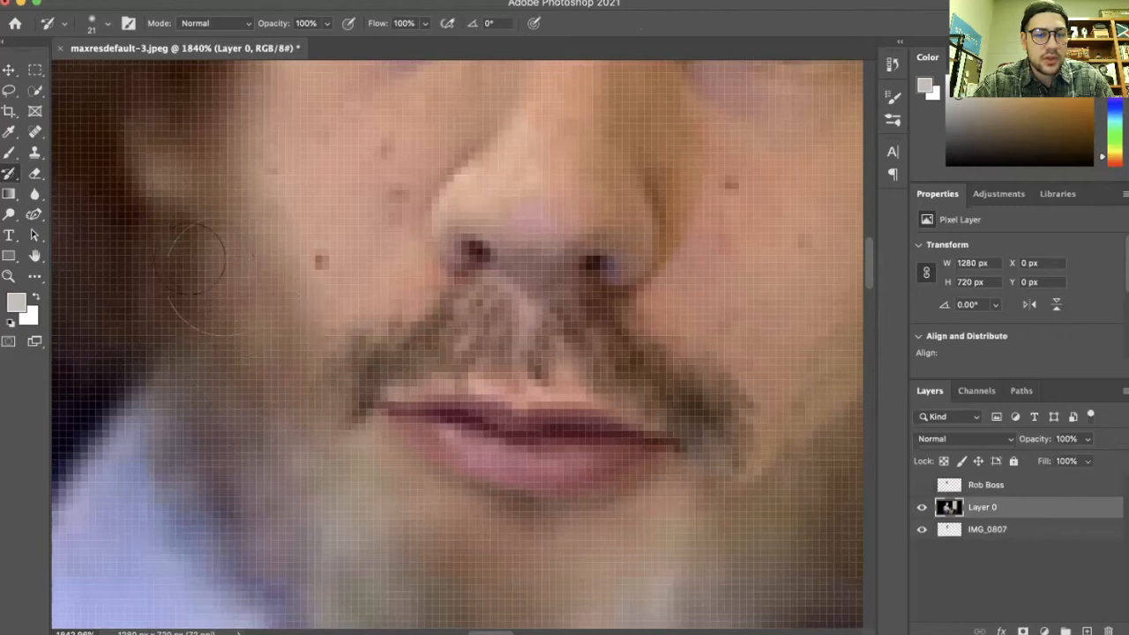
scroll(397, 336, "right", 5)
mouse_move(609, 353)
left_mouse_down()
mouse_move(555, 417)
mouse_move(517, 461)
left_mouse_up()
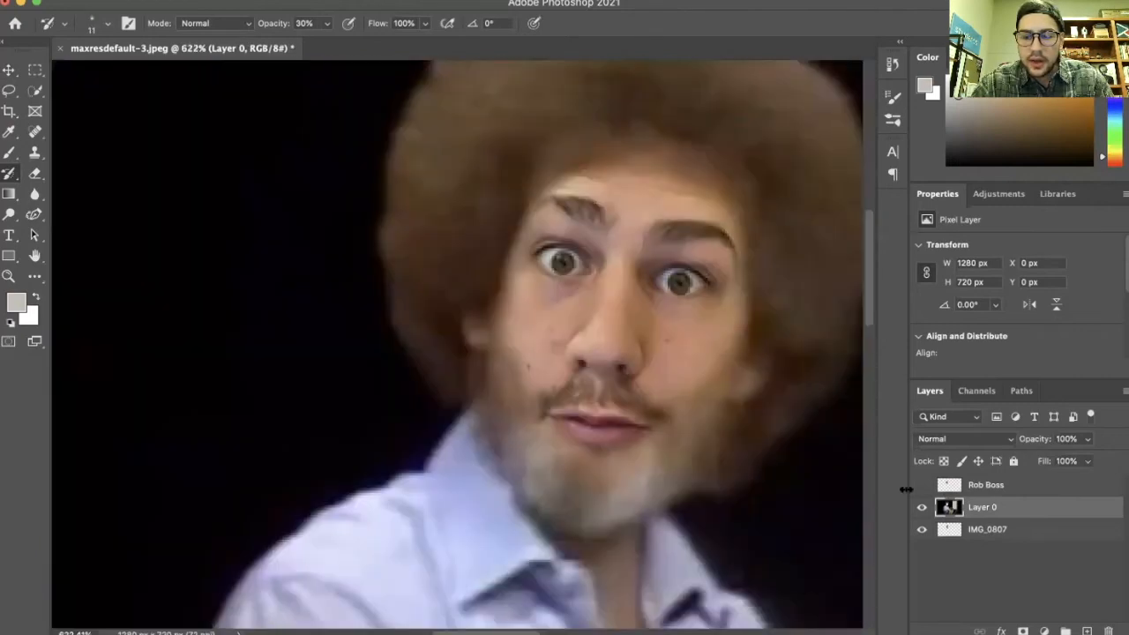
Compare the face with the original Rob Boss layer around the mouth and cheeks
left_click(922, 485)
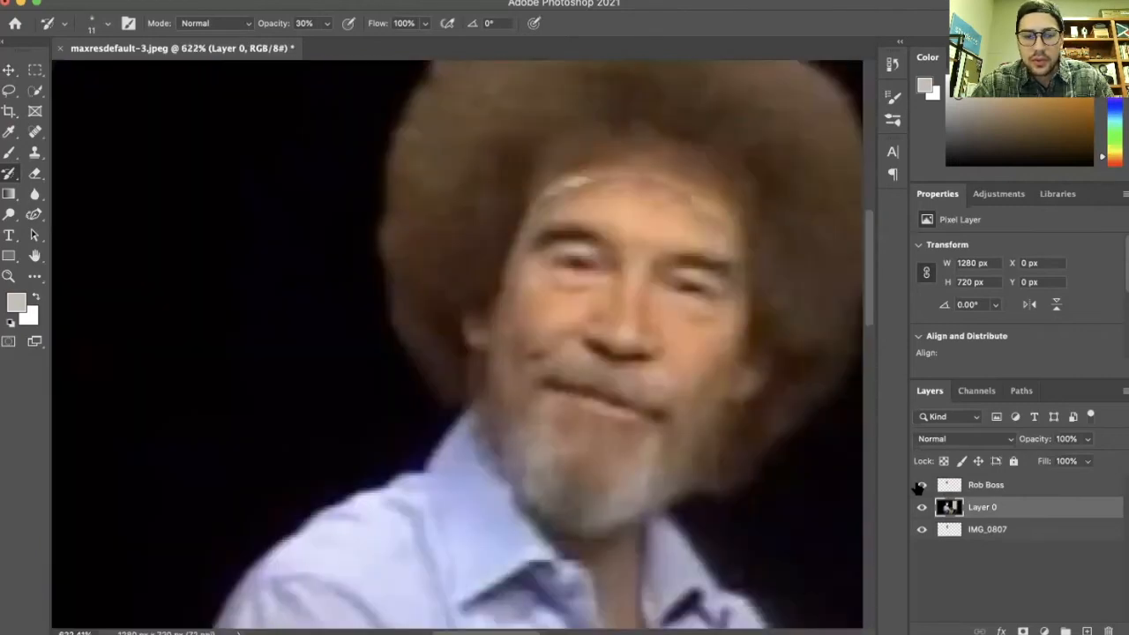
scroll(591, 357, "up", 5)
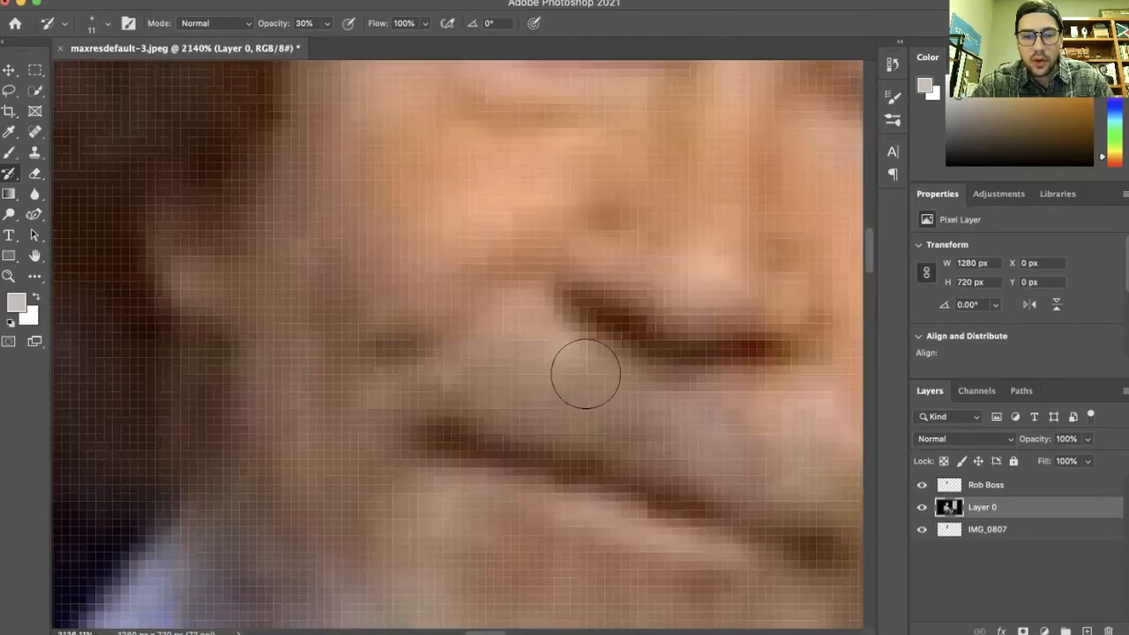
scroll(570, 373, "right", 3)
scroll(568, 375, "left", 3)
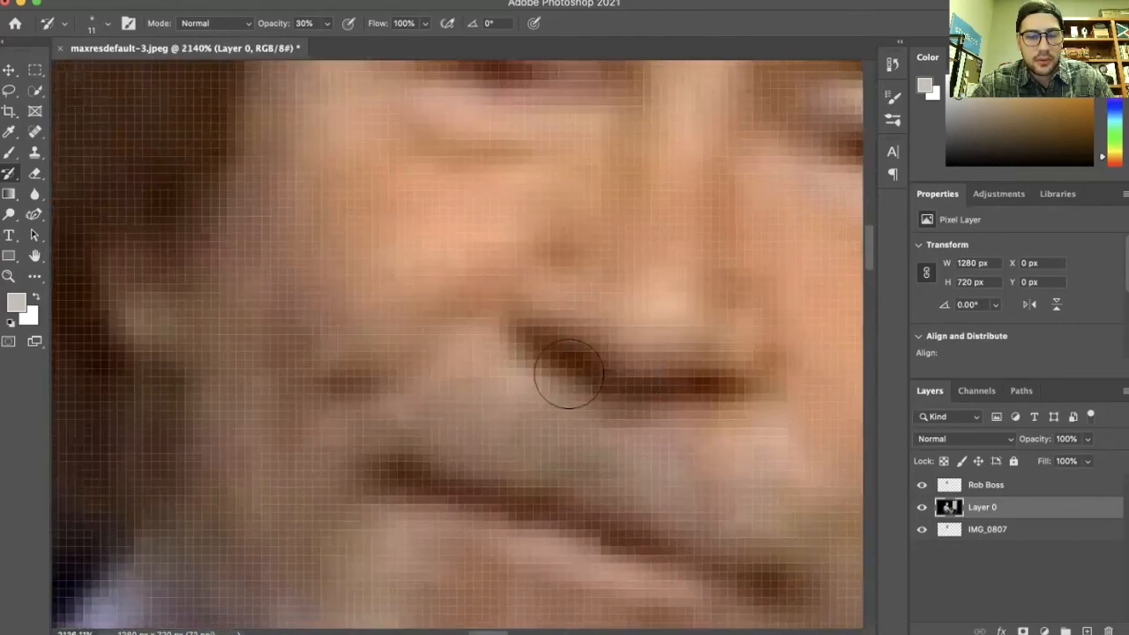
scroll(565, 371, "right", 2)
scroll(563, 360, "down", 1)
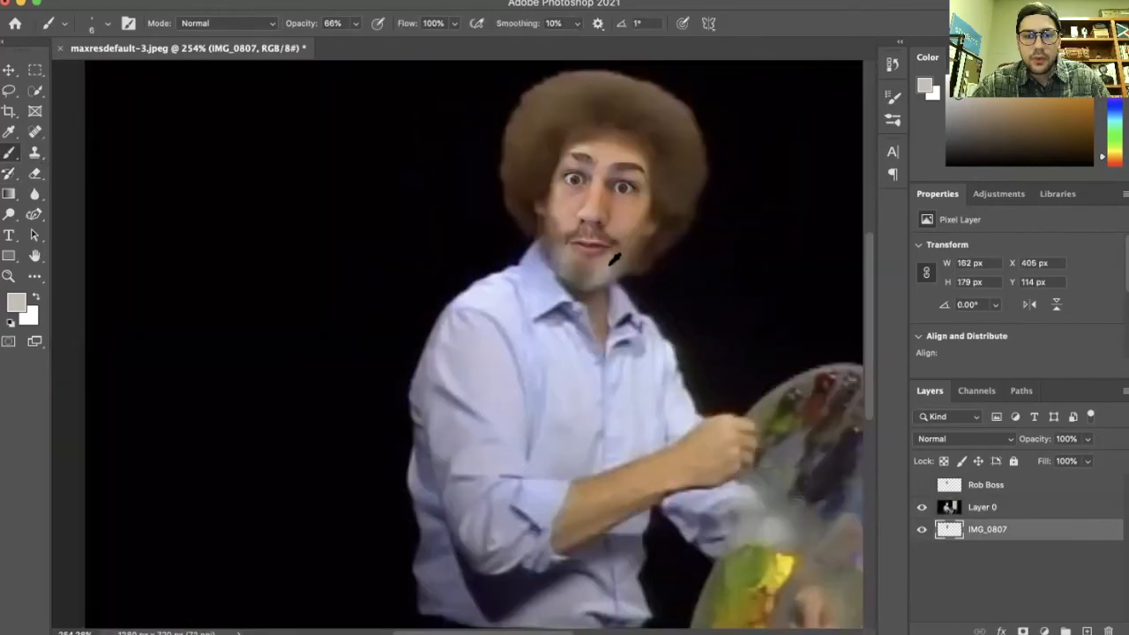
scroll(608, 267, "up", 6)
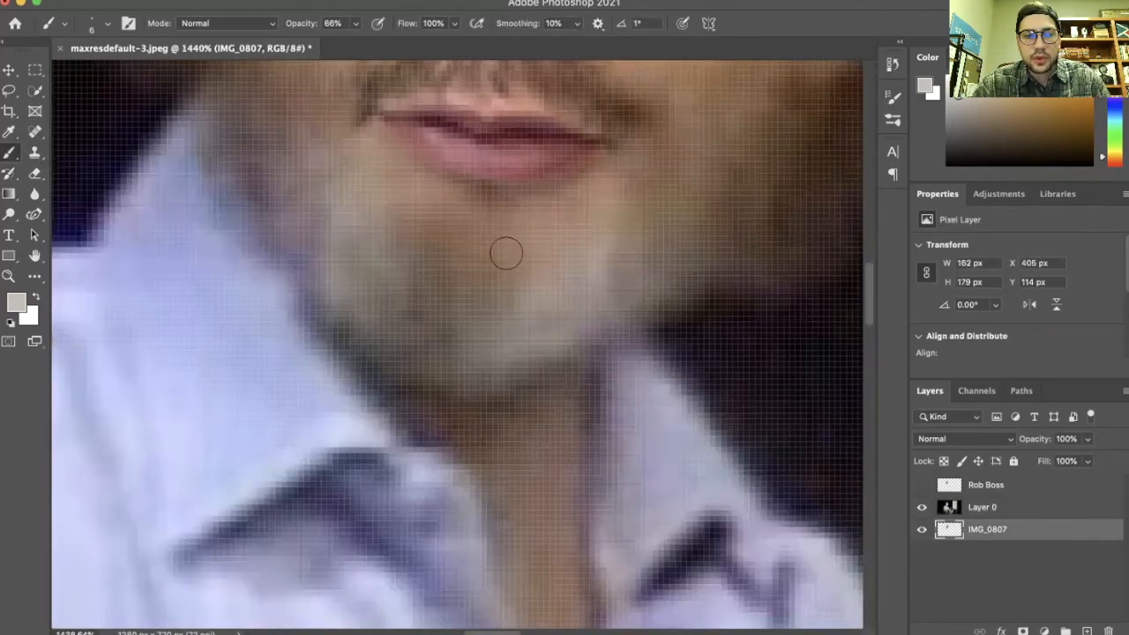
Set the brush to 1 px, sample the brown mustache colour, and paint thin hair strands along the mustache on the face photo layer
scroll(507, 254, "up", 3)
left_click(105, 28)
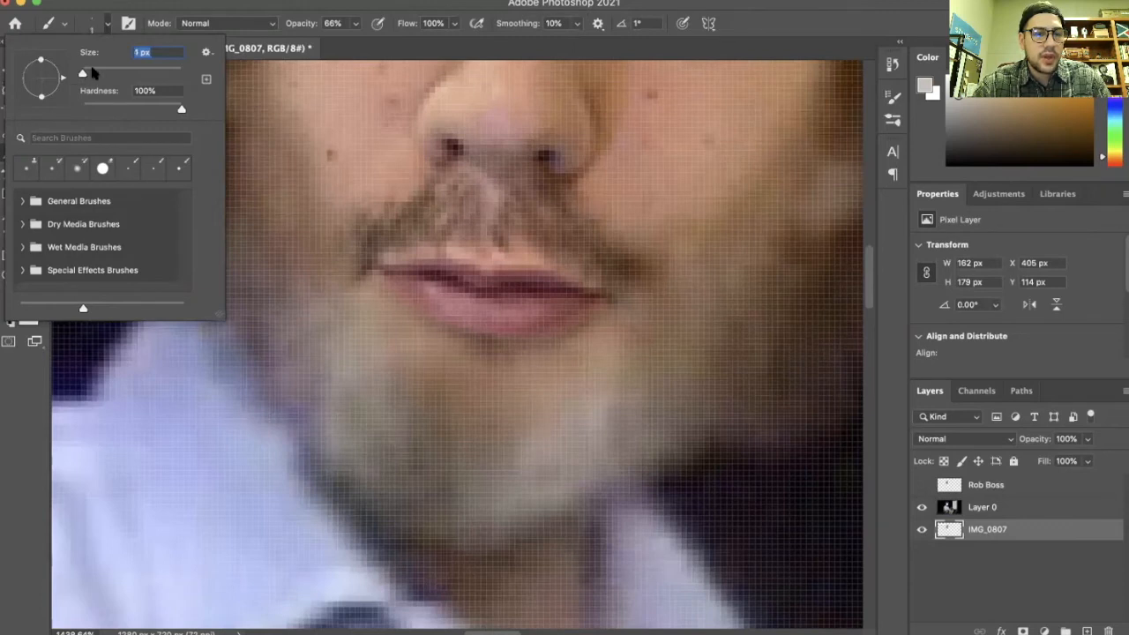
key("Return")
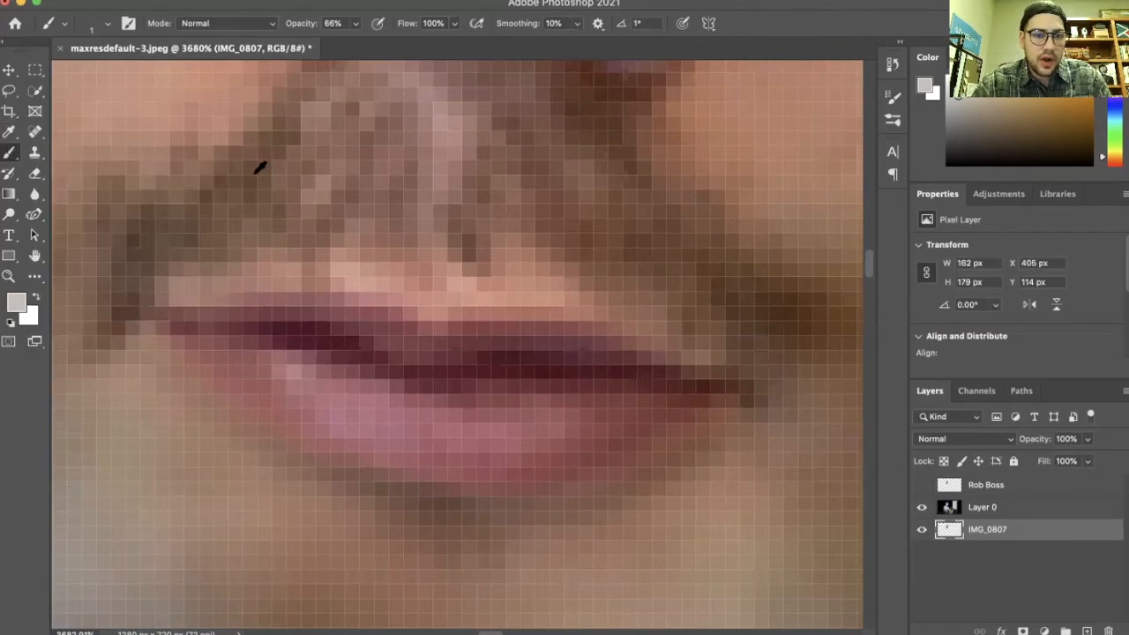
left_click(256, 161, "alt")
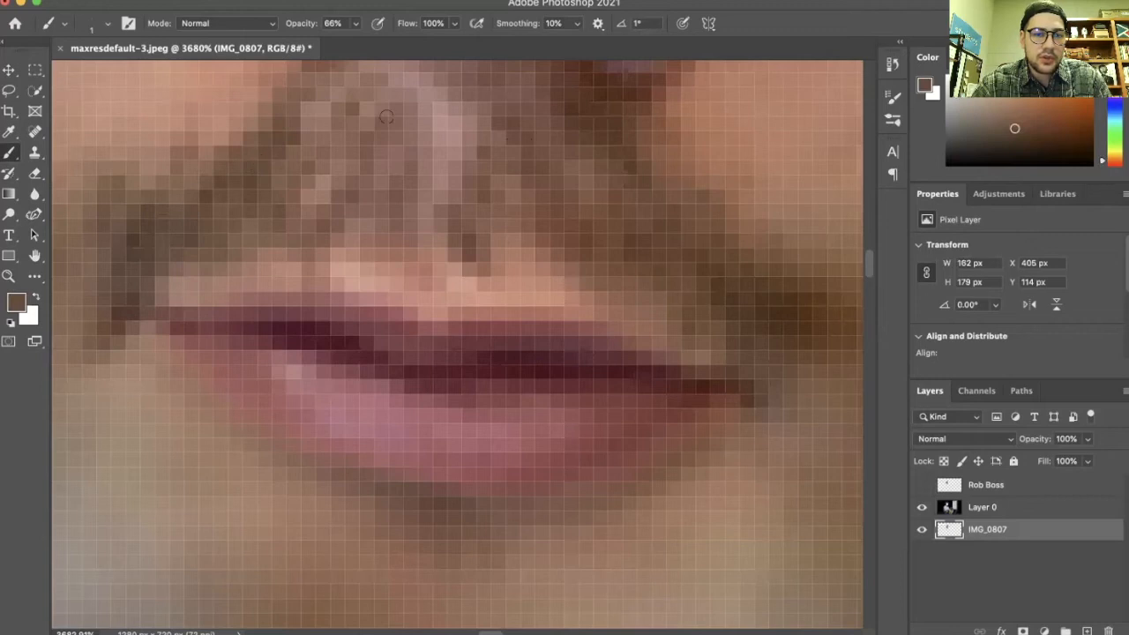
scroll(265, 126, "up", 5)
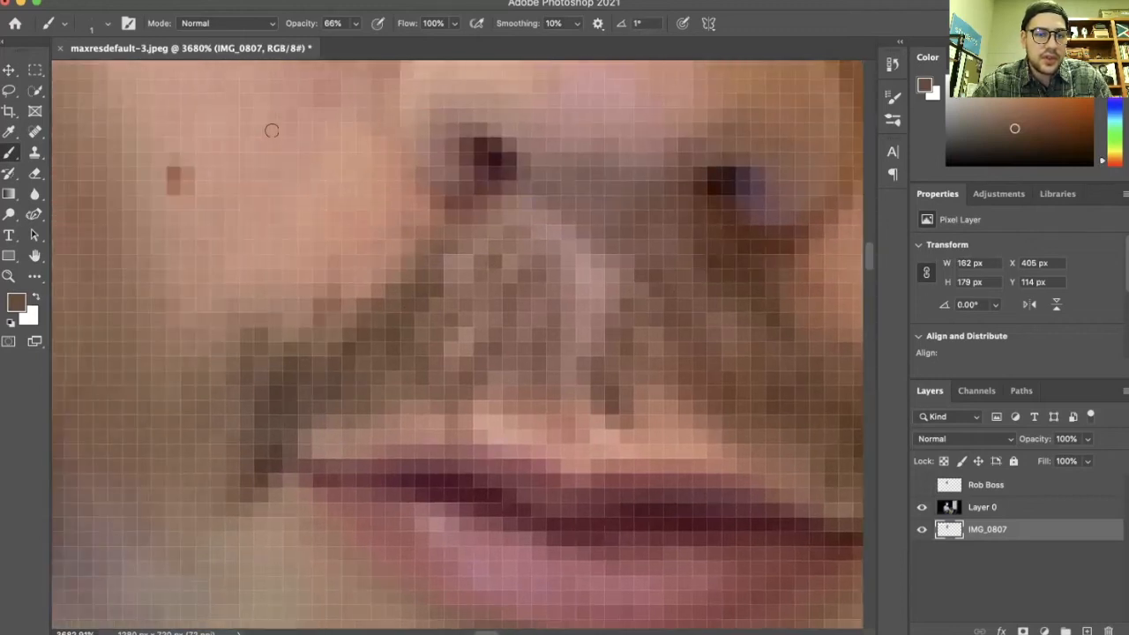
scroll(270, 126, "down", 5)
scroll(335, 203, "up", 3)
mouse_move(355, 218)
left_mouse_down()
mouse_move(286, 231)
mouse_move(193, 291)
mouse_move(320, 234)
mouse_move(240, 335)
left_mouse_up()
left_click_drag(367, 226, 349, 267)
left_click_drag(371, 206, 355, 240)
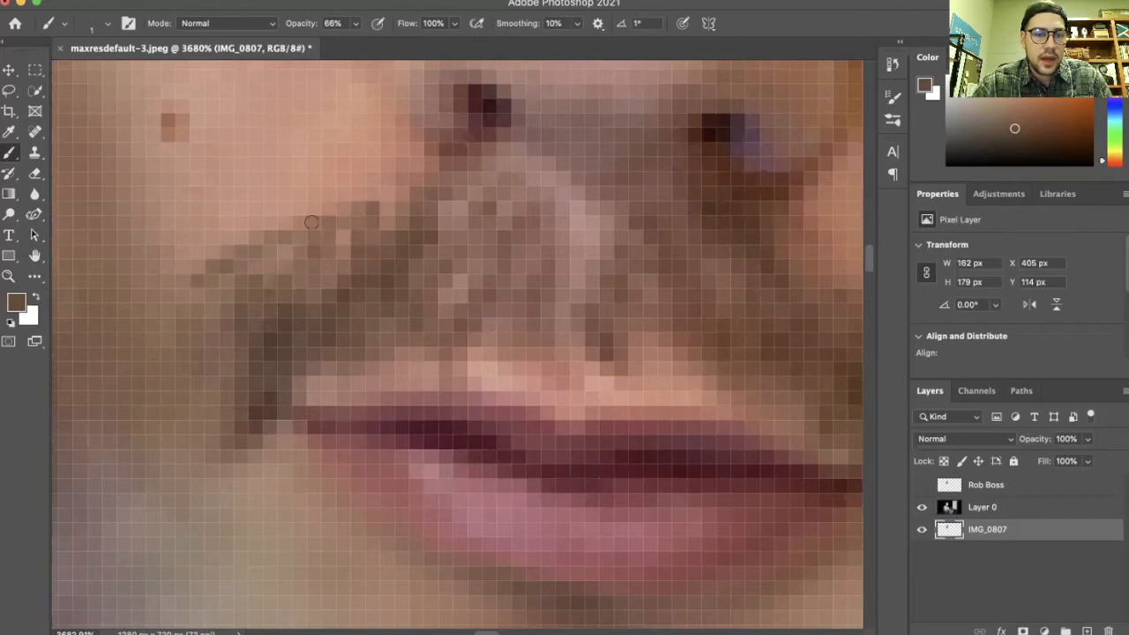
left_click_drag(304, 205, 268, 283)
left_click_drag(258, 236, 198, 296)
left_click_drag(464, 279, 403, 354)
mouse_move(456, 222)
left_mouse_down()
mouse_move(423, 239)
mouse_move(388, 201)
mouse_move(300, 276)
left_mouse_up()
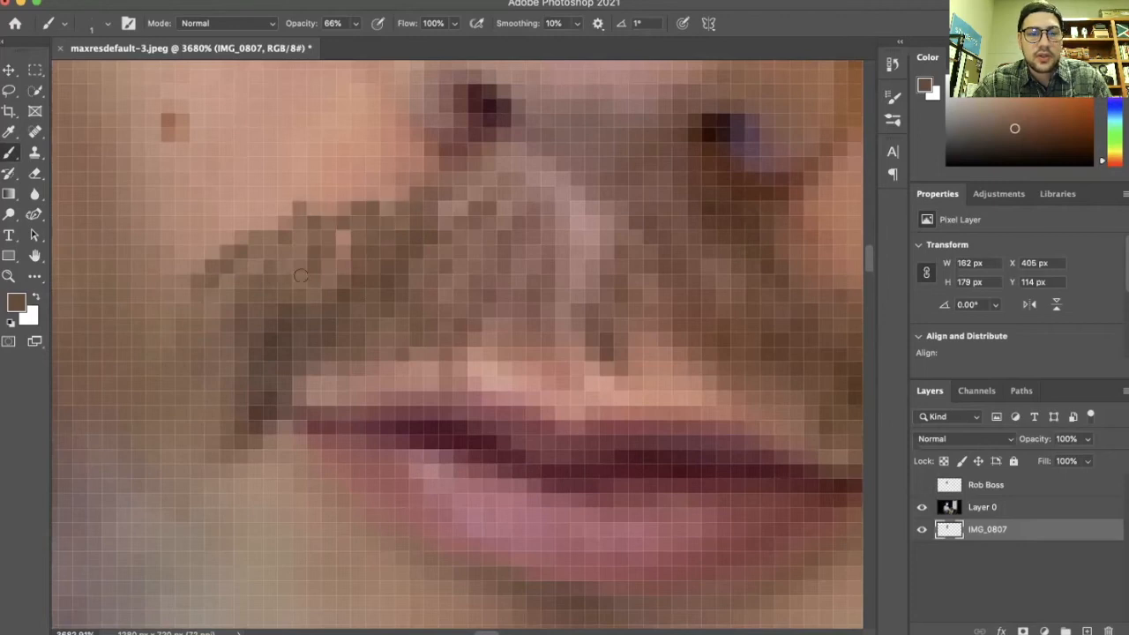
Sample a lighter beard colour near the chin and paint more strands across the mustache and upper lip
scroll(361, 282, "down", 10)
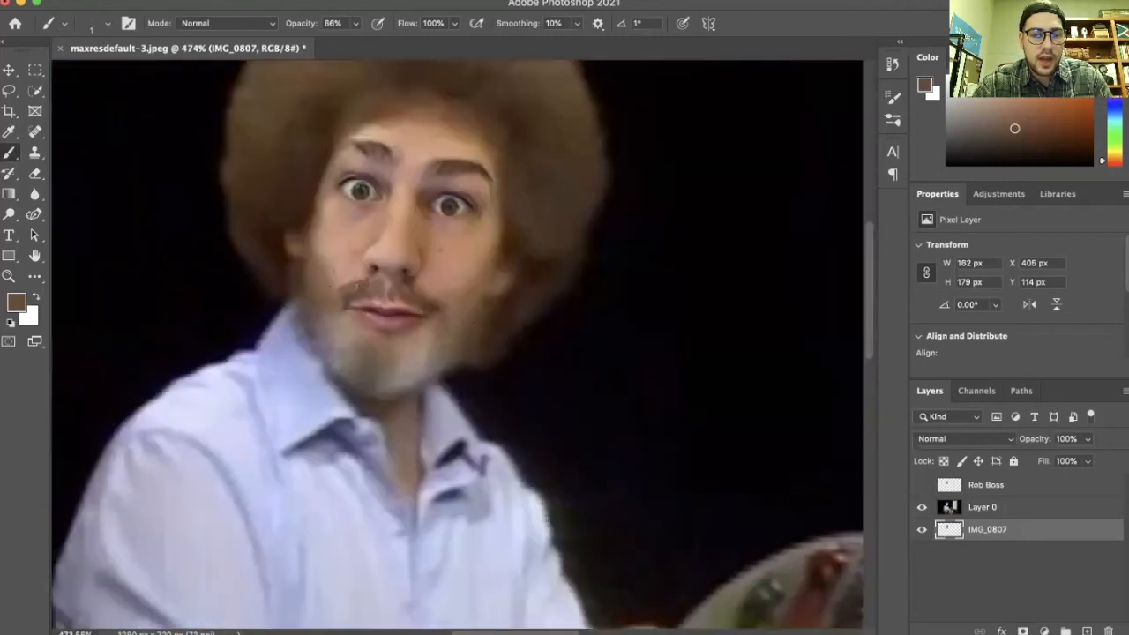
scroll(360, 284, "up", 7)
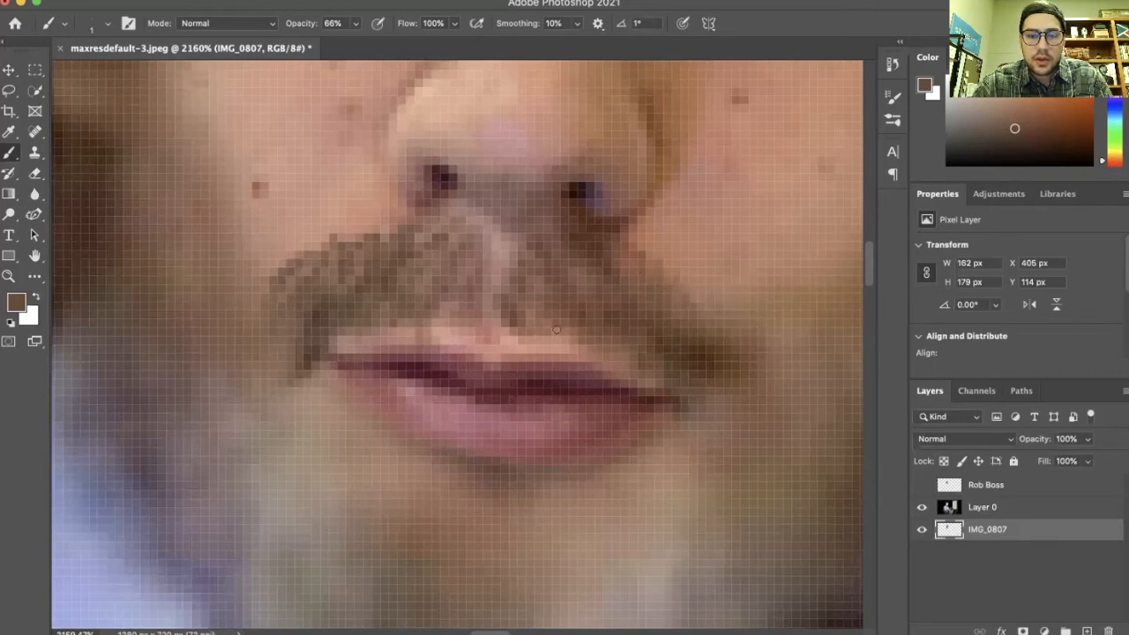
scroll(506, 487, "up", 2)
left_click(593, 437, "alt")
left_click(623, 453, "alt")
left_click(621, 478, "alt")
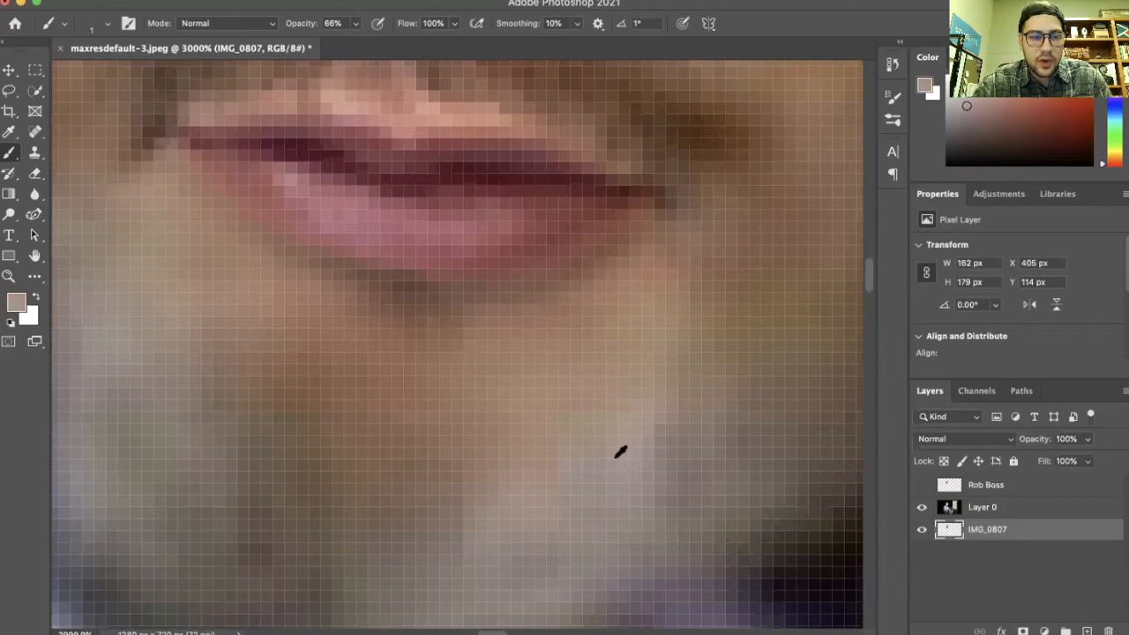
scroll(582, 452, "up", 5)
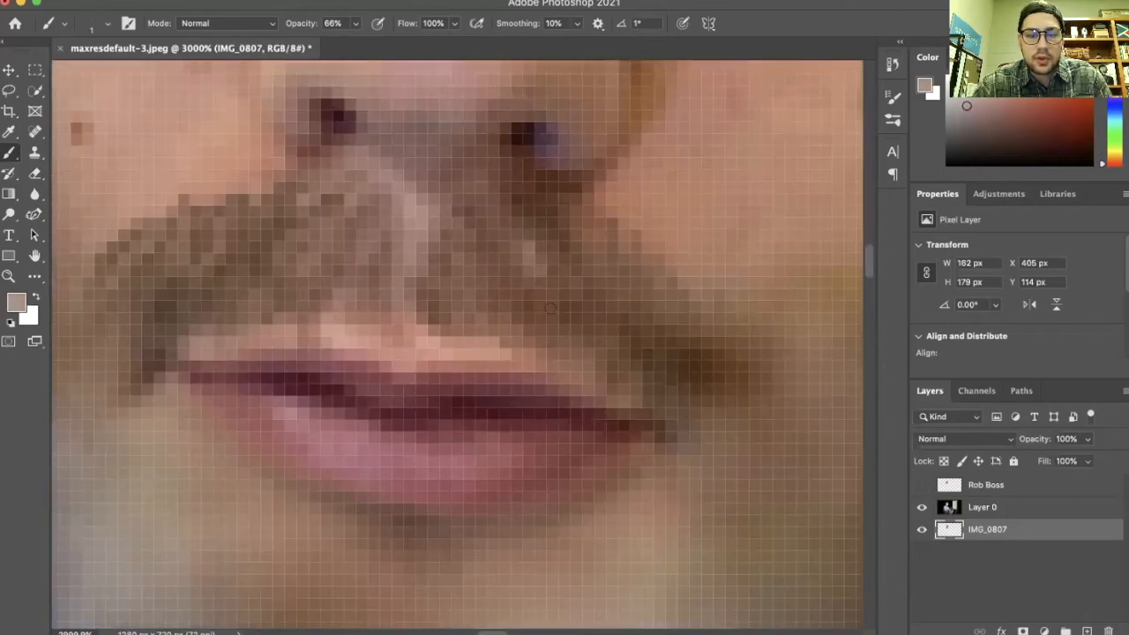
left_click_drag(580, 267, 652, 344)
mouse_move(640, 268)
left_mouse_down()
mouse_move(671, 347)
mouse_move(613, 332)
mouse_move(654, 343)
mouse_move(685, 388)
left_mouse_up()
mouse_move(208, 269)
left_mouse_down()
mouse_move(199, 299)
mouse_move(112, 283)
mouse_move(107, 361)
left_mouse_up()
left_click_drag(218, 306, 206, 319)
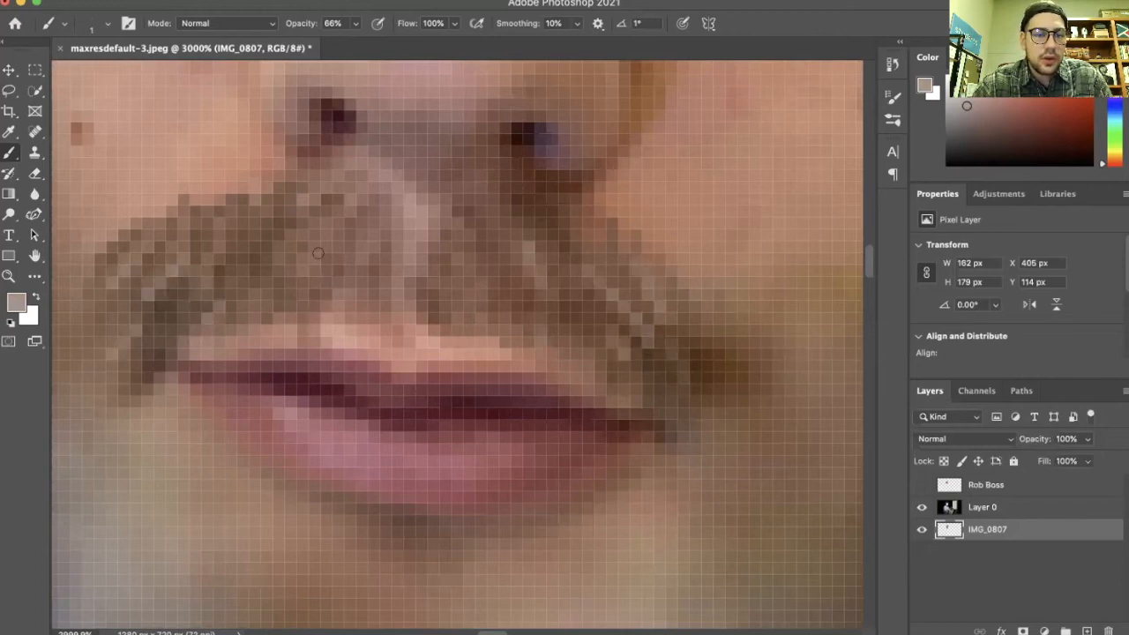
left_click_drag(281, 235, 243, 261)
left_click_drag(253, 214, 220, 234)
left_click_drag(327, 201, 307, 213)
mouse_move(381, 224)
left_mouse_down()
mouse_move(350, 236)
mouse_move(299, 305)
left_mouse_up()
scroll(409, 284, "down", 10)
left_click_drag(409, 285, 527, 340)
Zoom and pan around the whole image to inspect how the face, neck and arm blend in
scroll(556, 343, "right", 2)
scroll(557, 343, "left", 2)
scroll(556, 343, "down", 3)
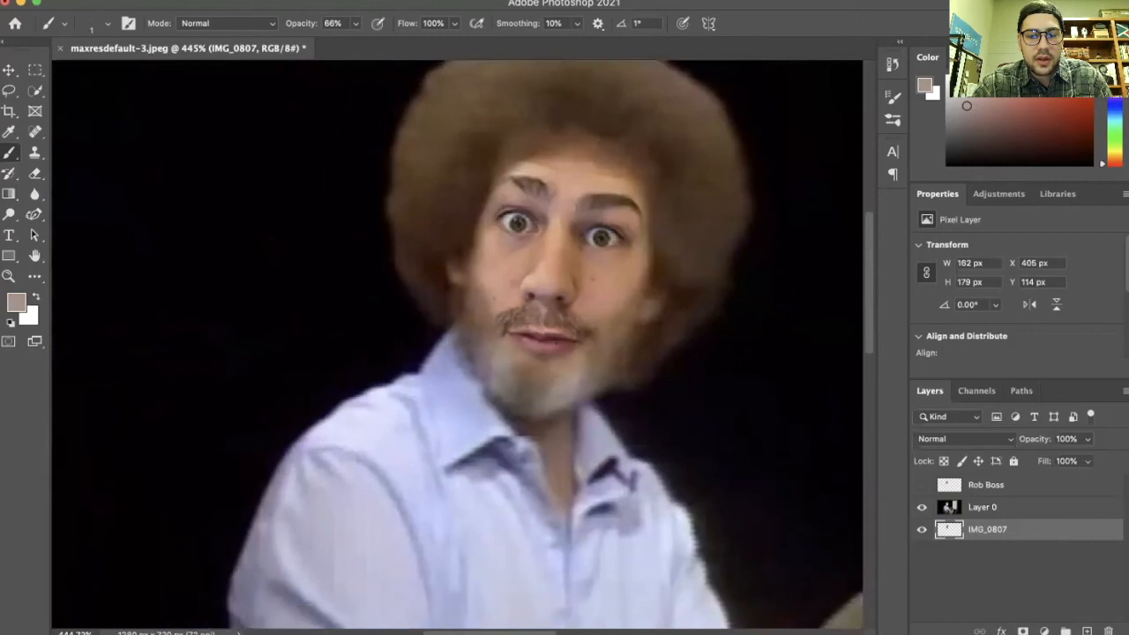
scroll(556, 343, "right", 5)
scroll(439, 262, "up", 5)
scroll(439, 262, "down", 7)
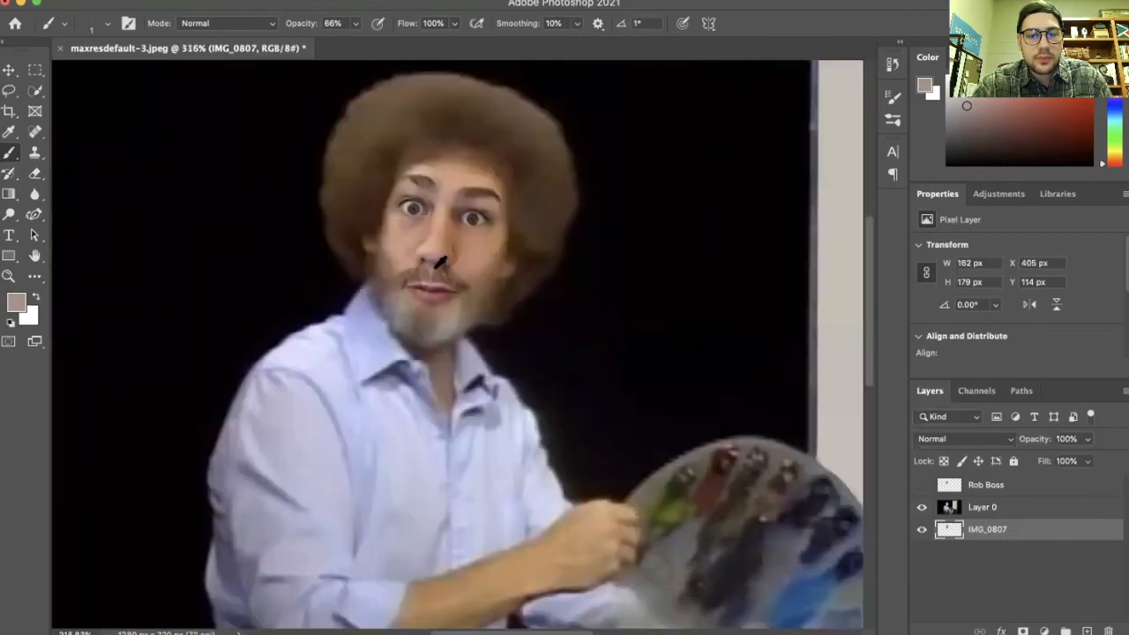
scroll(225, 208, "down", 2)
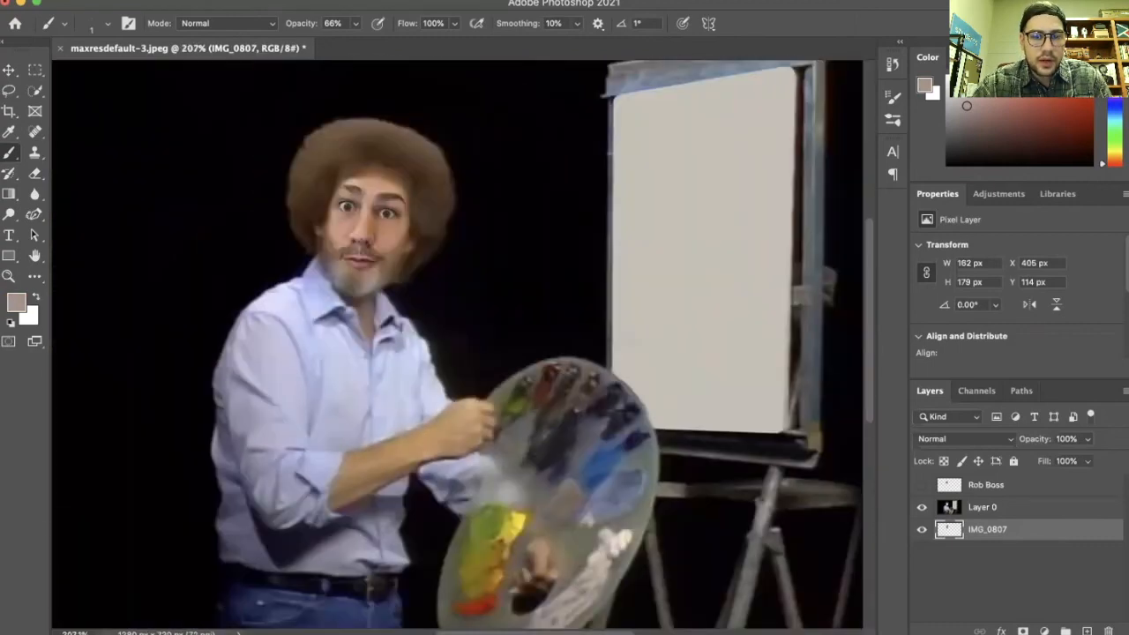
scroll(406, 442, "up", 6)
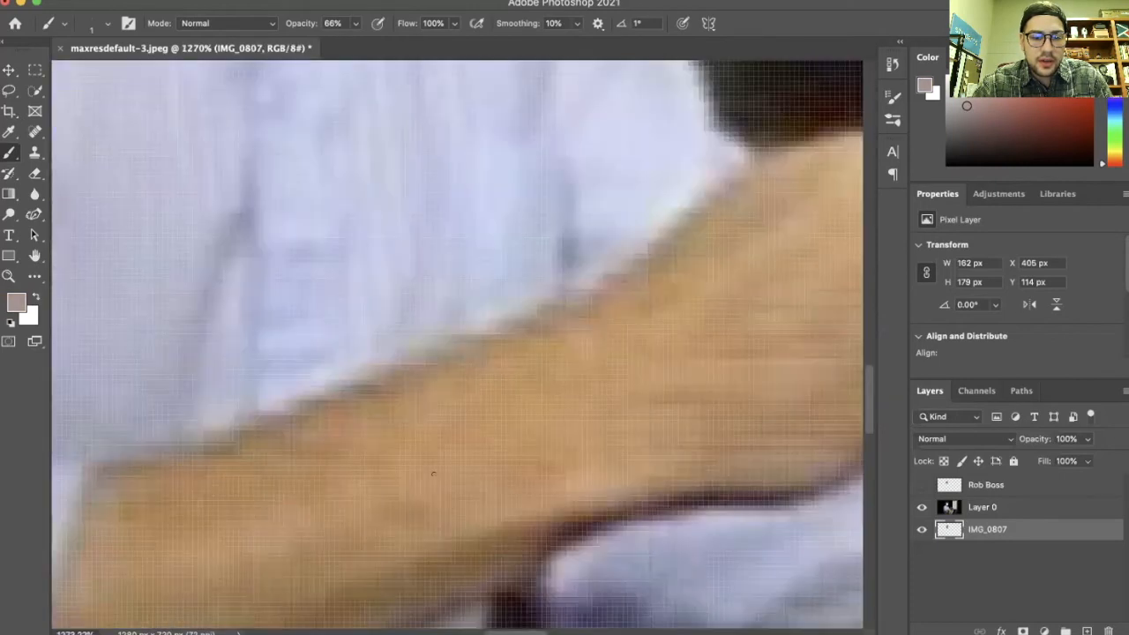
scroll(379, 442, "up", 15)
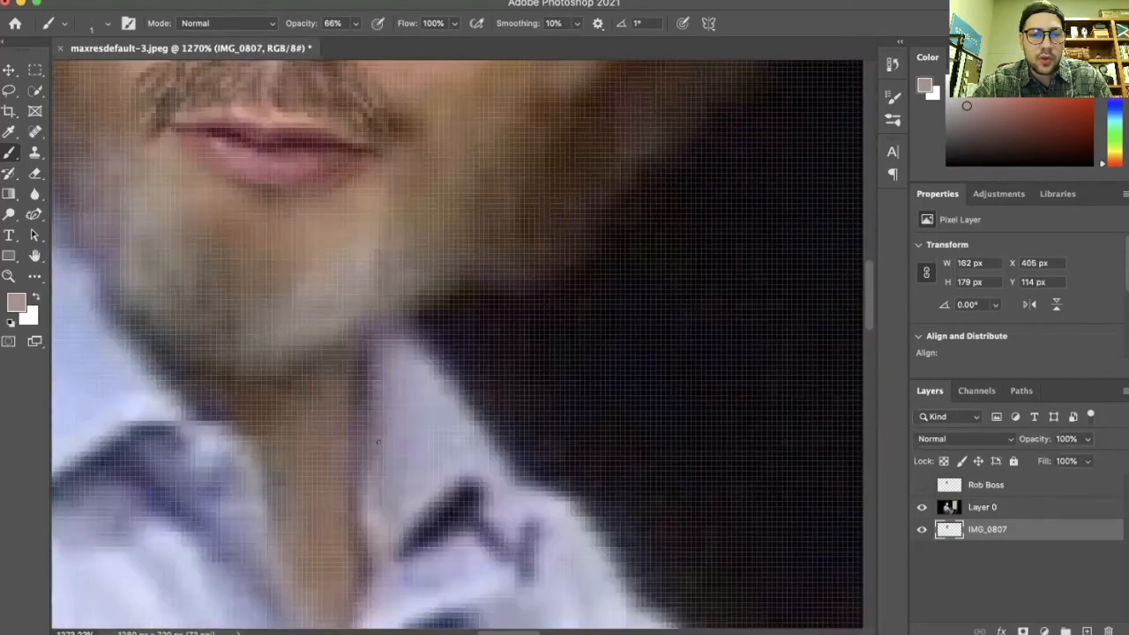
scroll(464, 282, "down", 4)
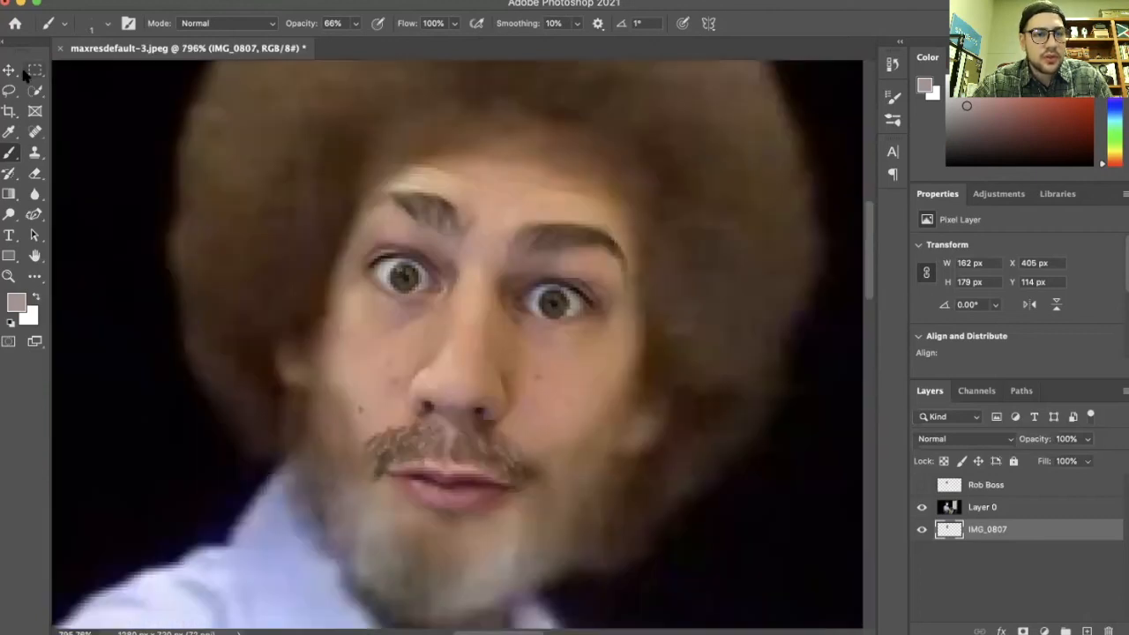
Open Color Balance for the face photo layer and set the midtones Yellow–Blue level to -22
left_click(9, 70)
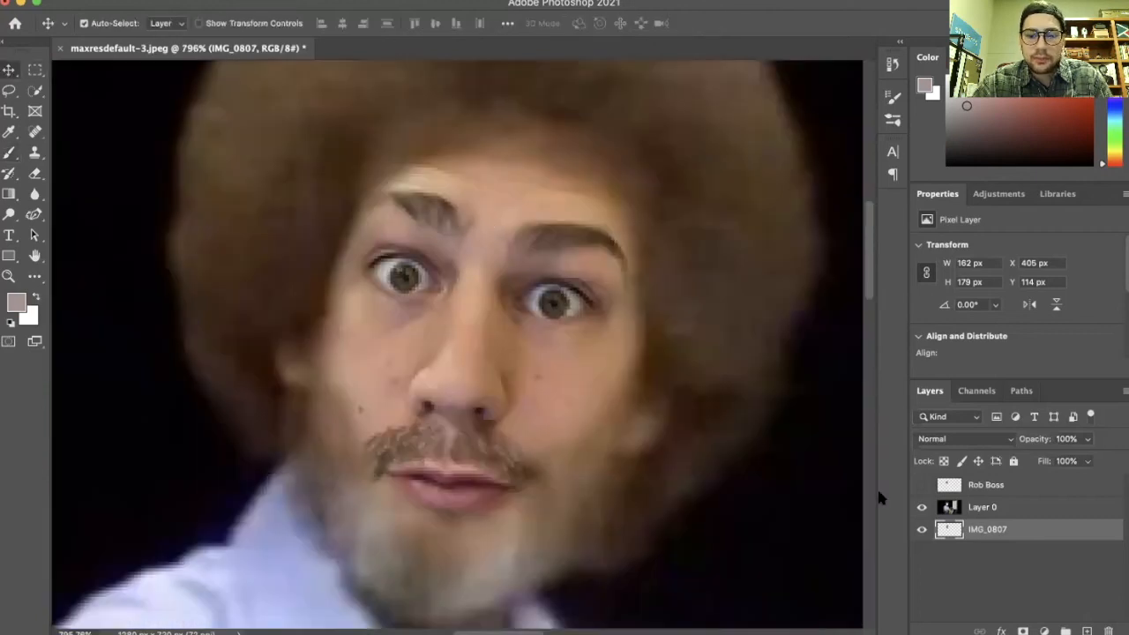
left_click(187, 0)
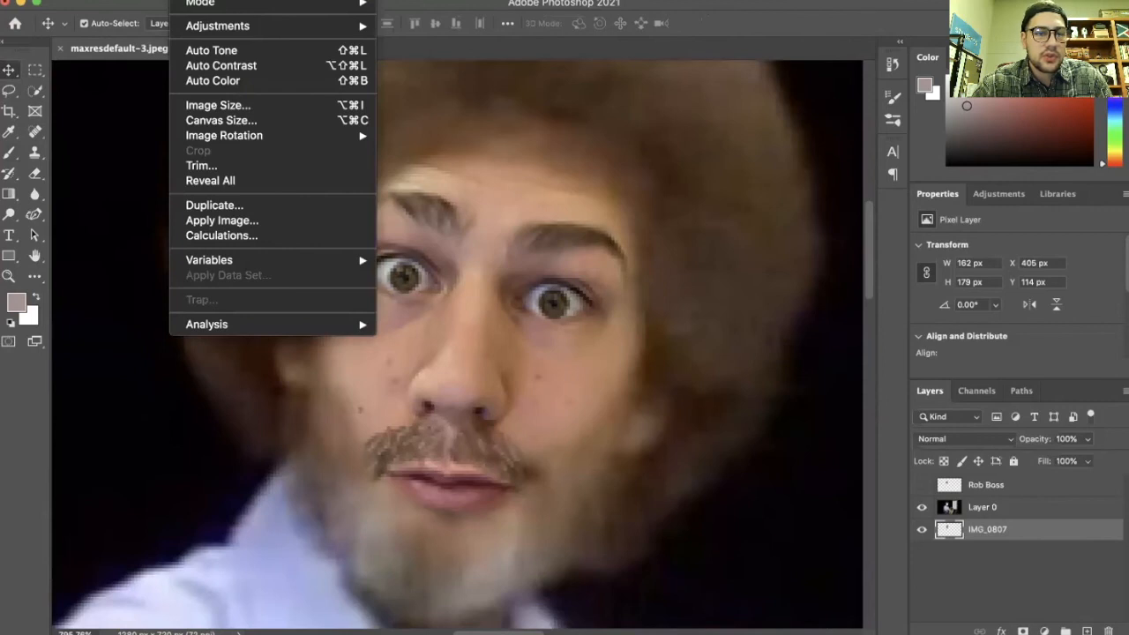
mouse_move(227, 25)
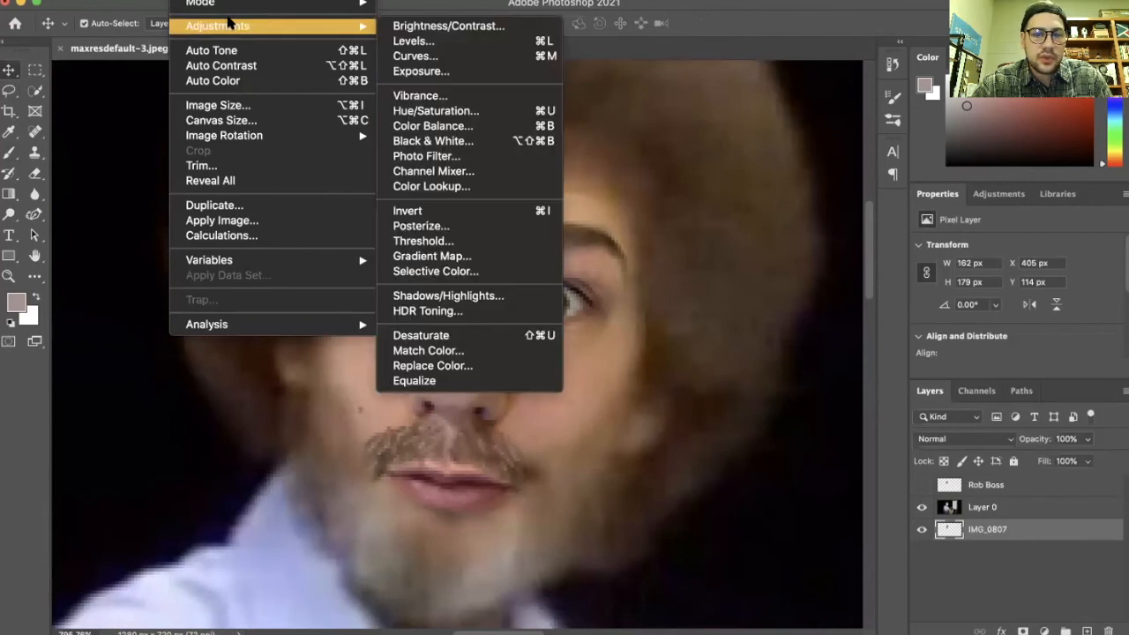
left_click(510, 127)
scroll(513, 281, "down", 3)
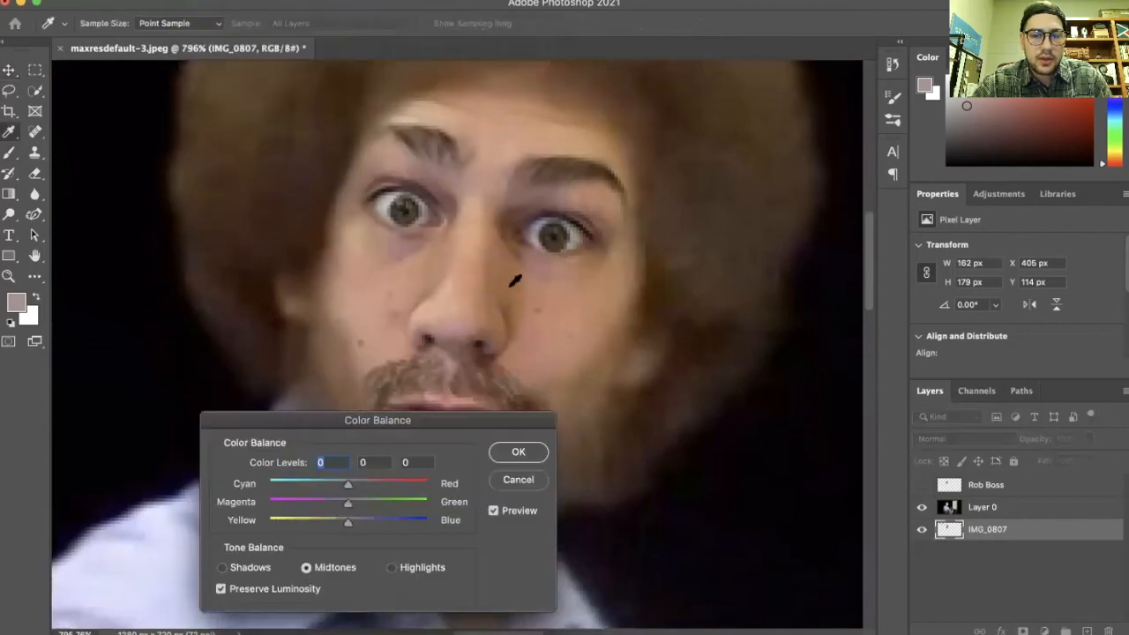
scroll(497, 308, "down", 2)
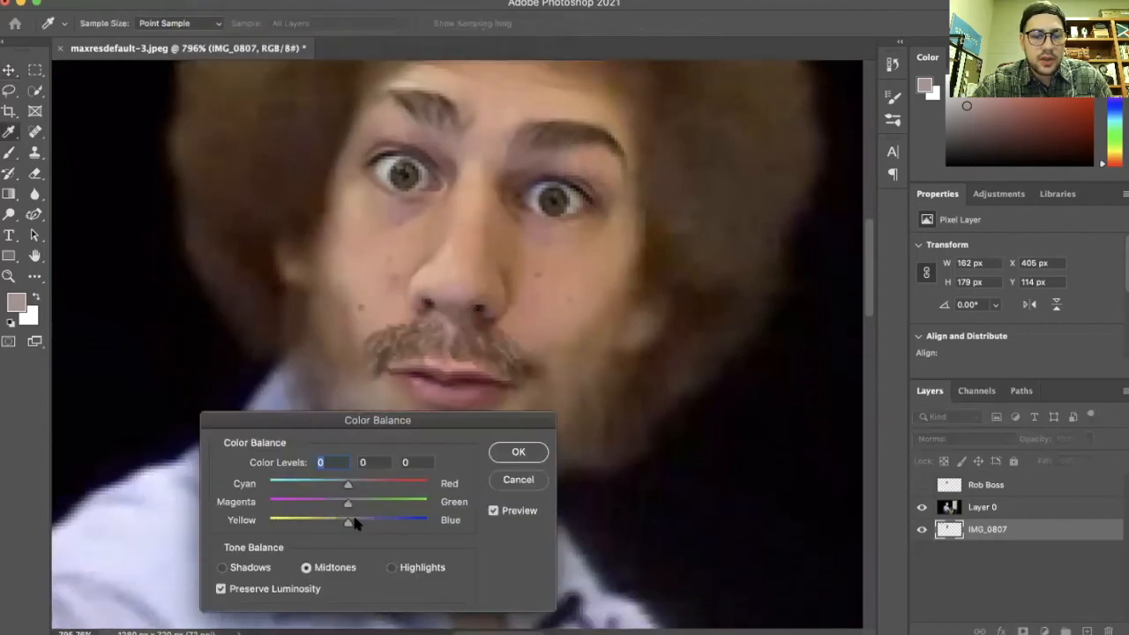
left_click_drag(335, 526, 329, 526)
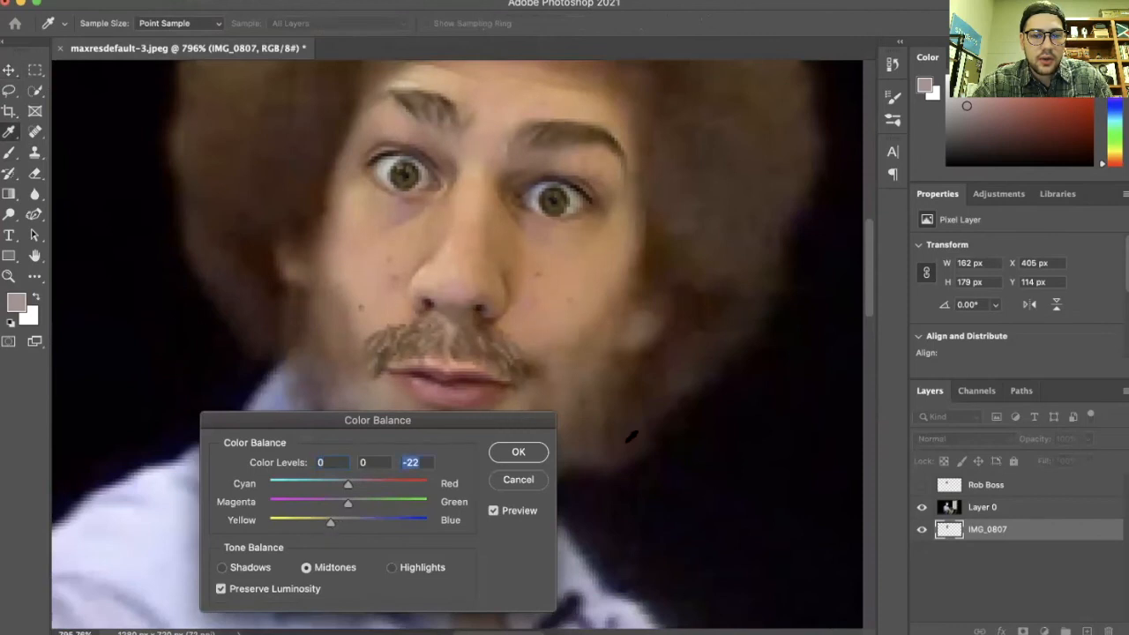
scroll(635, 432, "down", 5)
scroll(635, 432, "down", 8)
scroll(635, 432, "up", 3)
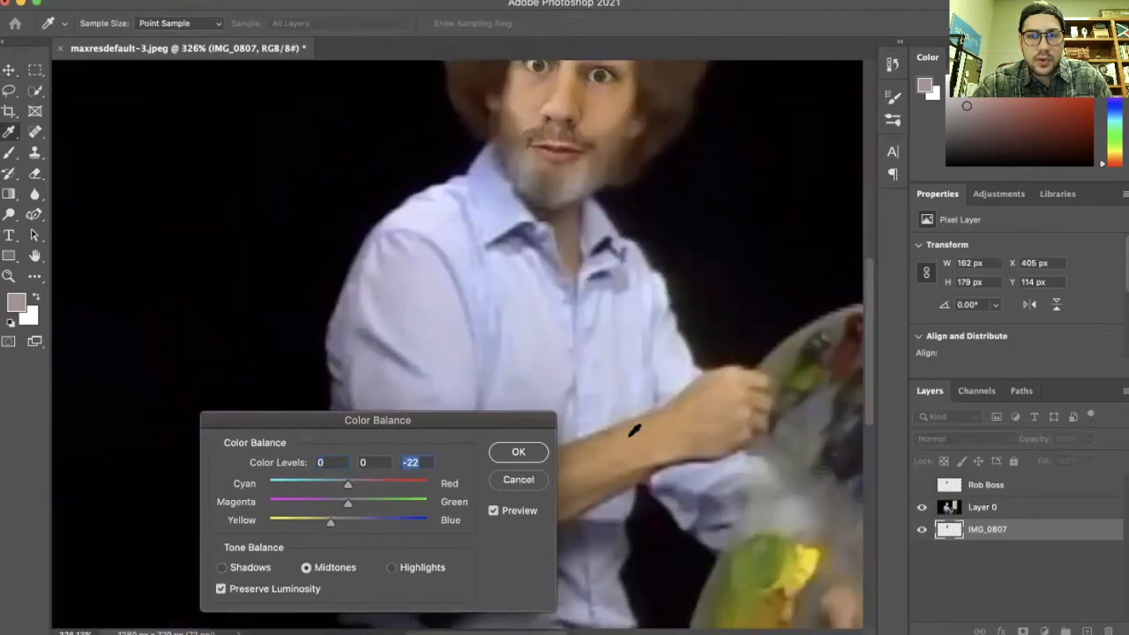
scroll(635, 432, "down", 3)
Set the shadows color levels to +10, 0, -13 in Color Balance and switch to the highlights tone
left_click(222, 568)
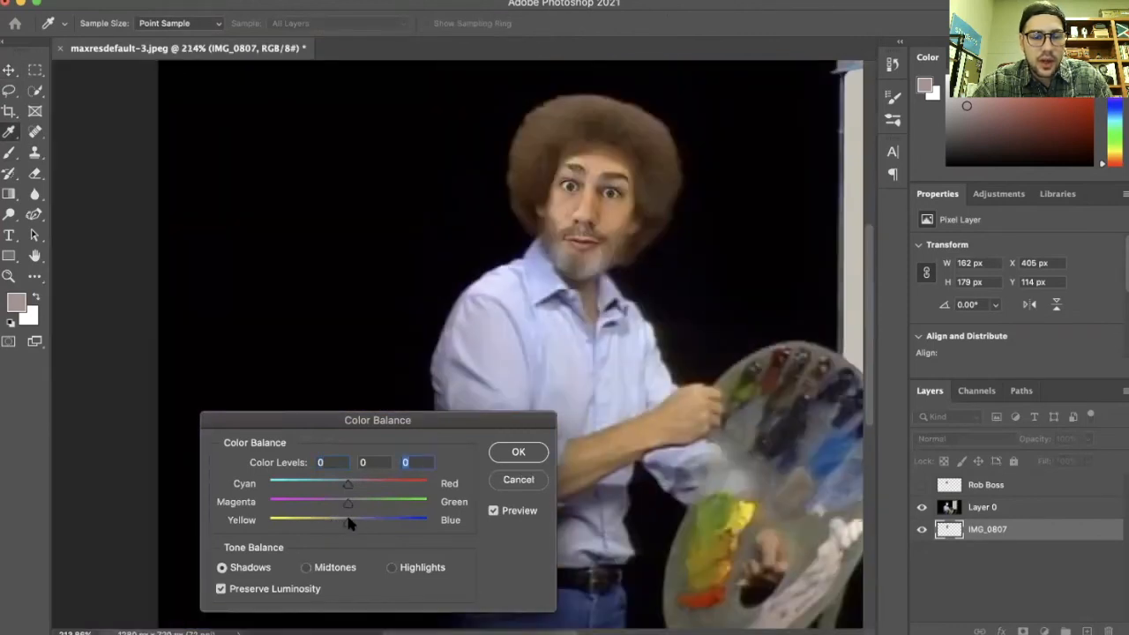
left_click_drag(347, 519, 357, 486)
scroll(653, 434, "down", 3)
scroll(653, 434, "up", 8)
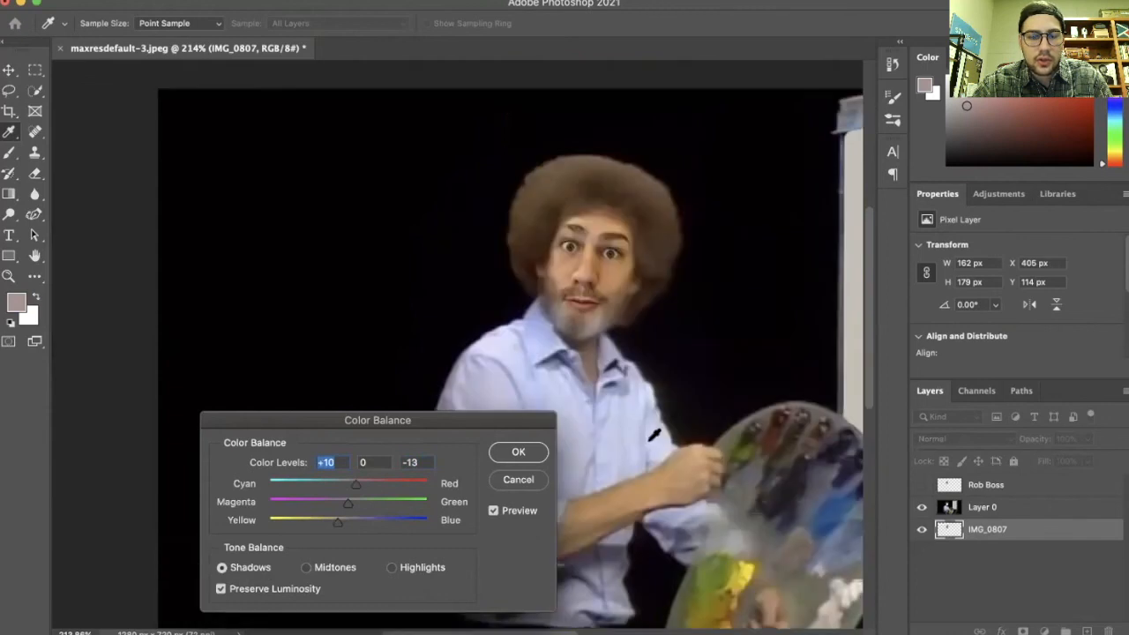
scroll(653, 434, "down", 3)
left_click(393, 567)
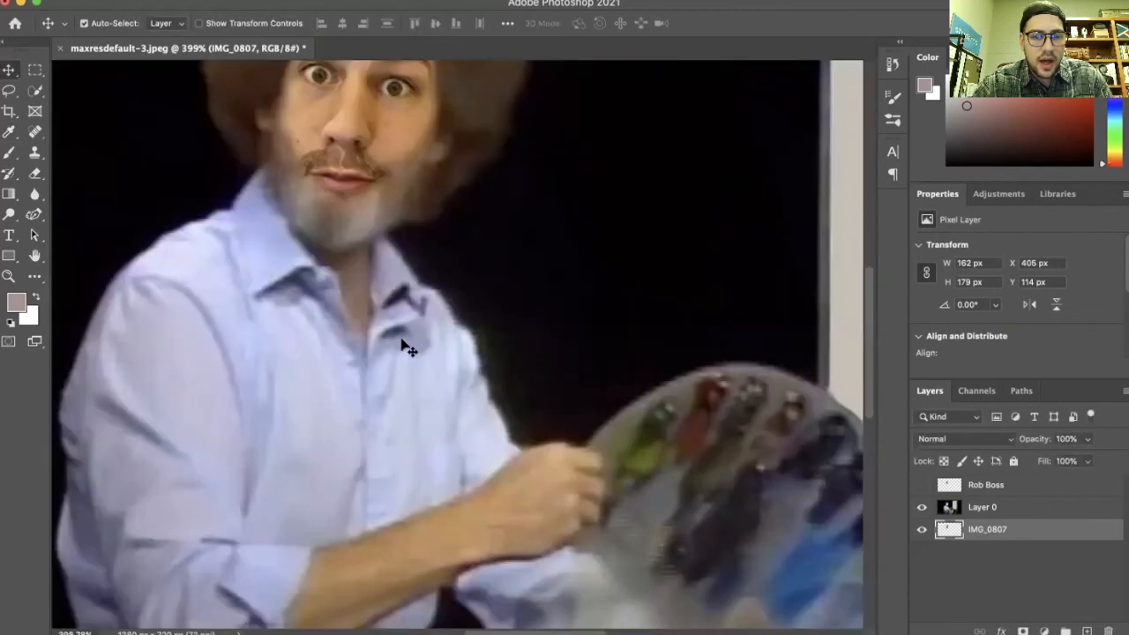
scroll(403, 345, "down", 2)
scroll(403, 344, "up", 2)
scroll(406, 346, "down", 3)
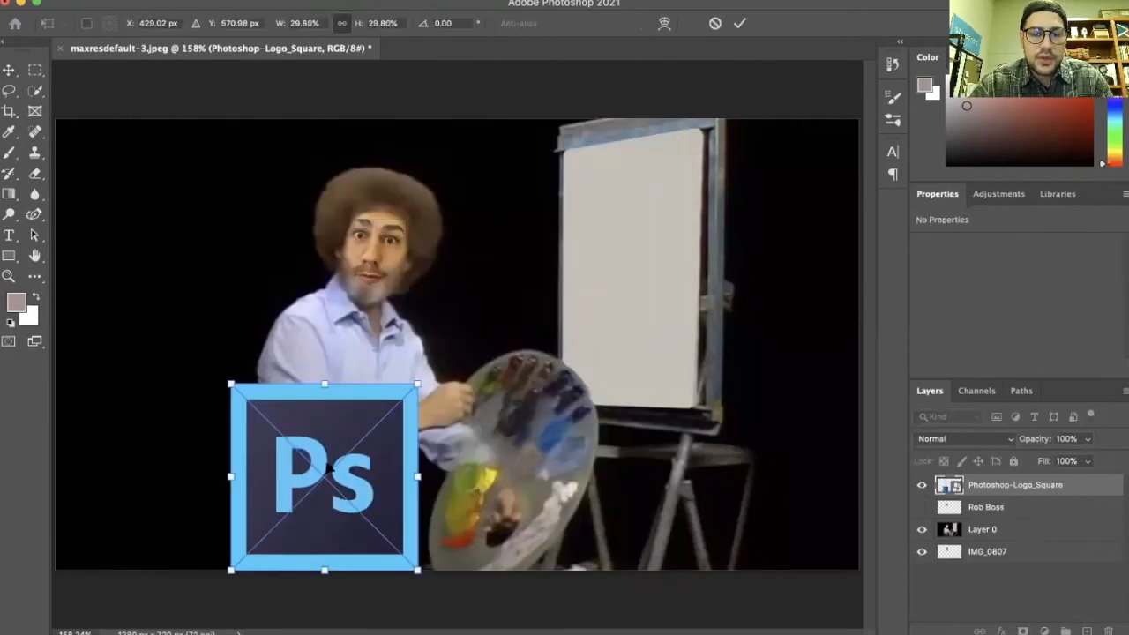
Scale the placed Photoshop logo to about 19% and position it on the easel canvas
left_click_drag(328, 467, 647, 240)
left_click_drag(730, 164, 664, 229)
left_click_drag(605, 263, 625, 238)
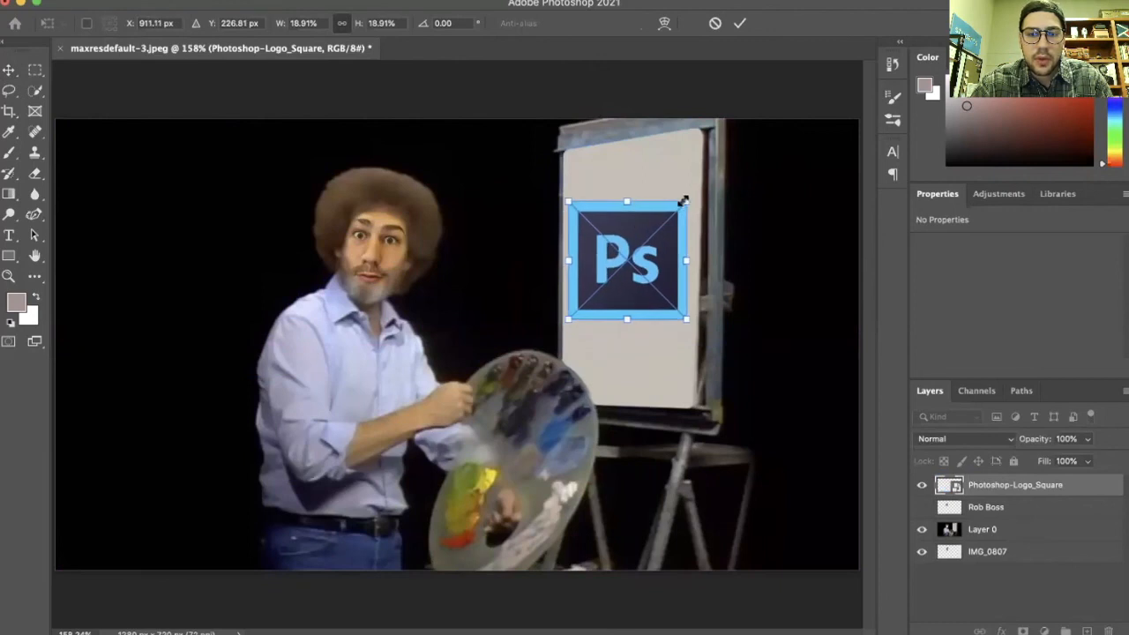
left_click_drag(684, 201, 687, 197)
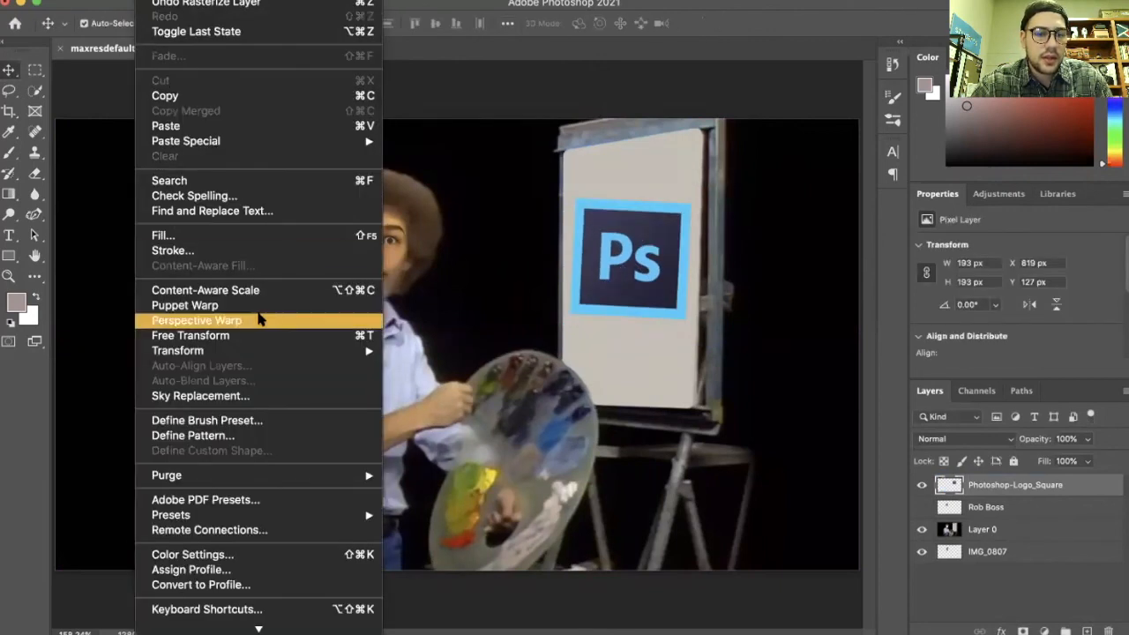
Apply a Perspective transform to the logo to narrow its top toward the easel's angle
mouse_move(269, 350)
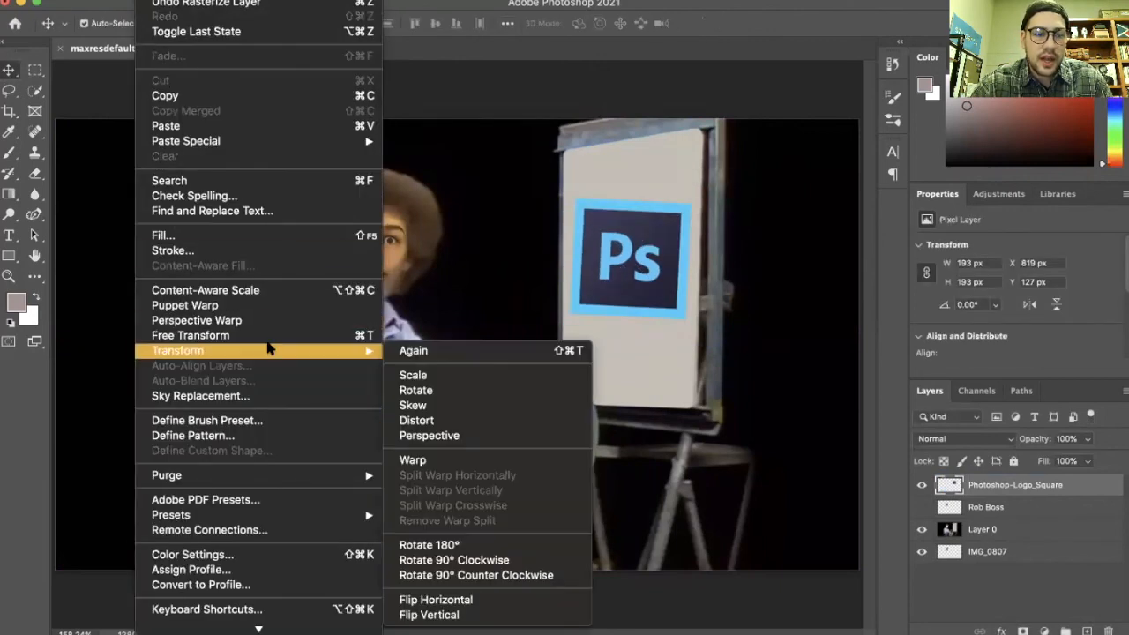
left_click(507, 437)
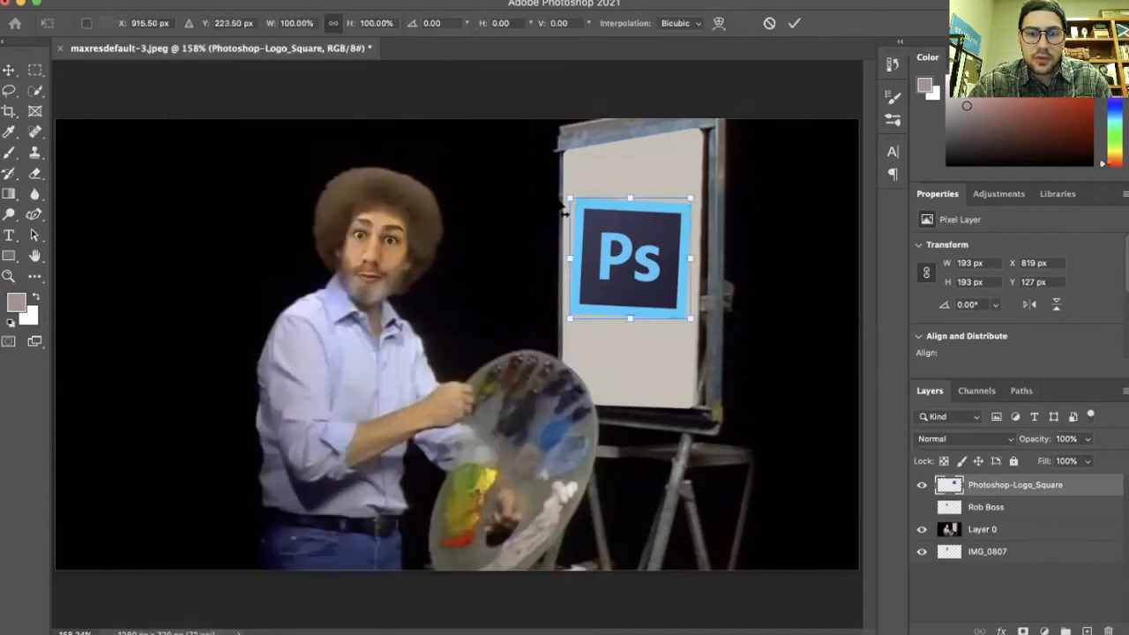
key("Return")
key("ctrl+t")
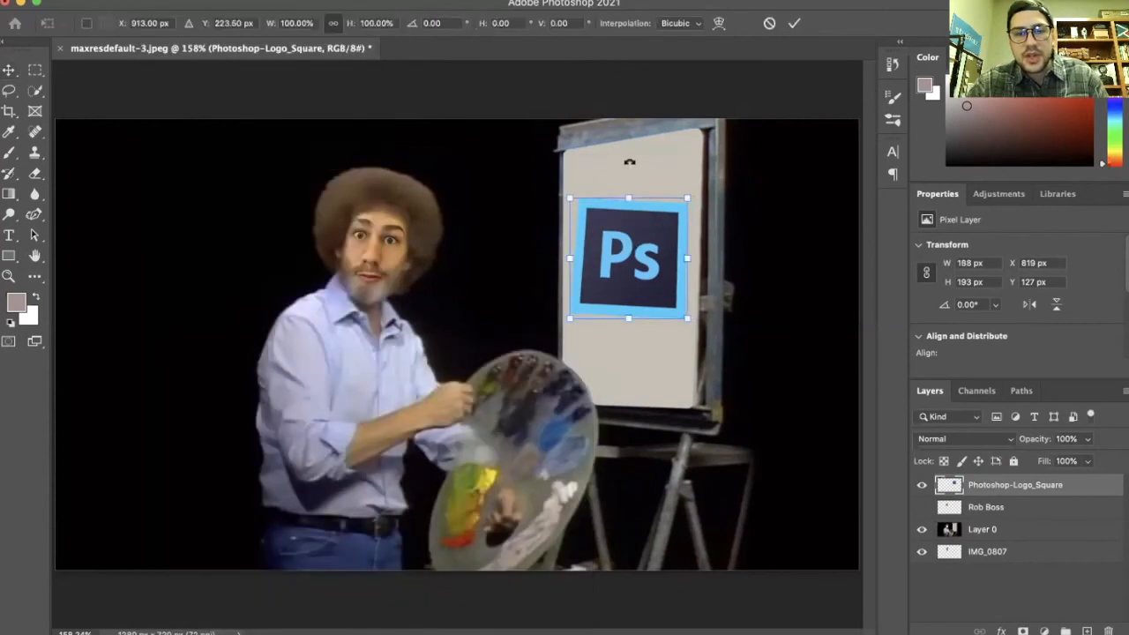
left_click_drag(629, 161, 622, 159)
left_click(794, 24)
Nudge the logo and transform it again, skewing its bottom edge to follow the easel's tilt
left_click_drag(615, 255, 615, 259)
key("ctrl+t")
left_click_drag(629, 323, 623, 323)
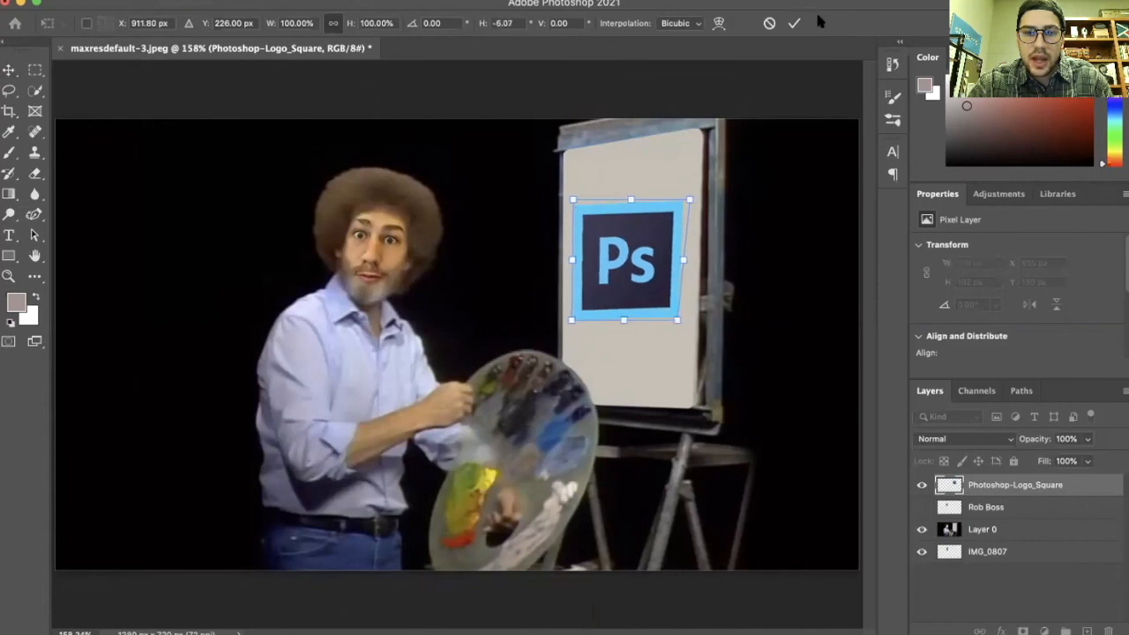
left_click(794, 24)
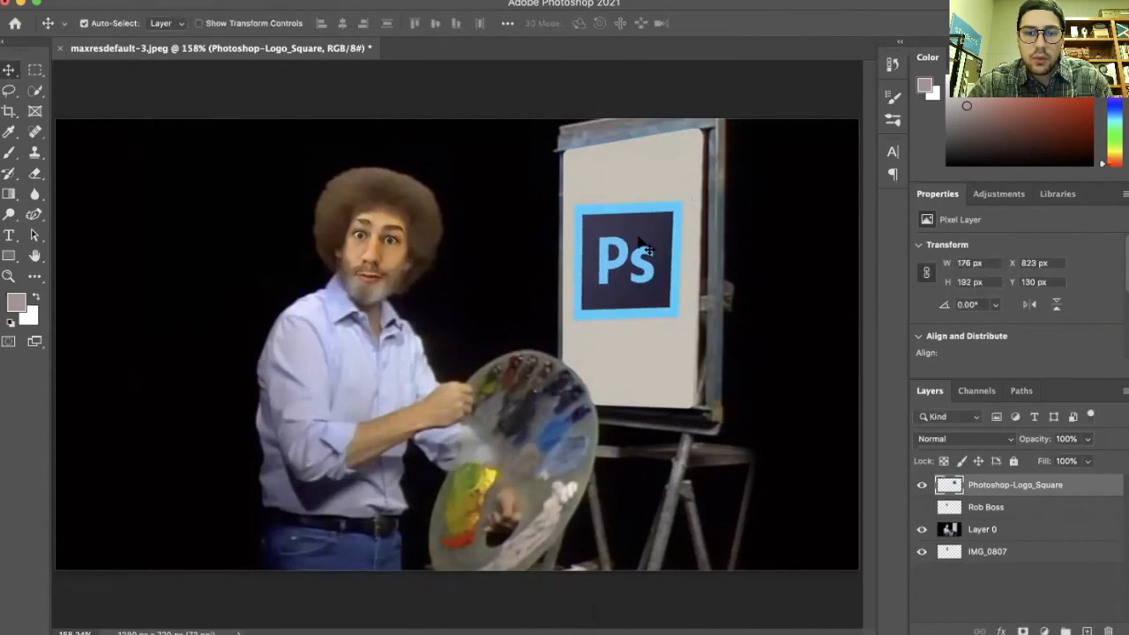